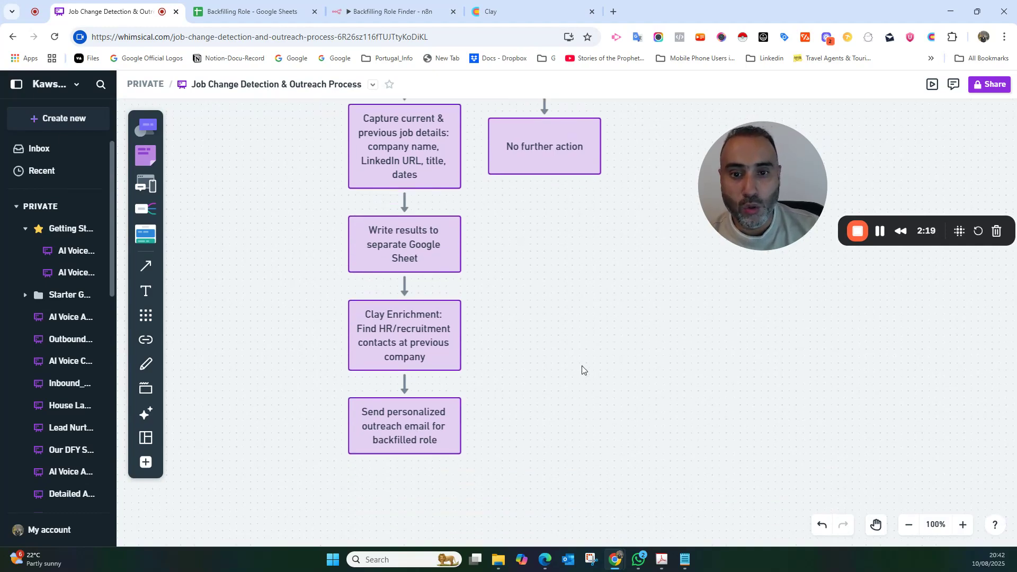
# - Switch to the Backfilling Role spreadsheet in Google Sheets and review the column headers of the Backfilling sheet
pyautogui.scroll(10, 581, 370)
pyautogui.scroll(1, 580, 369)
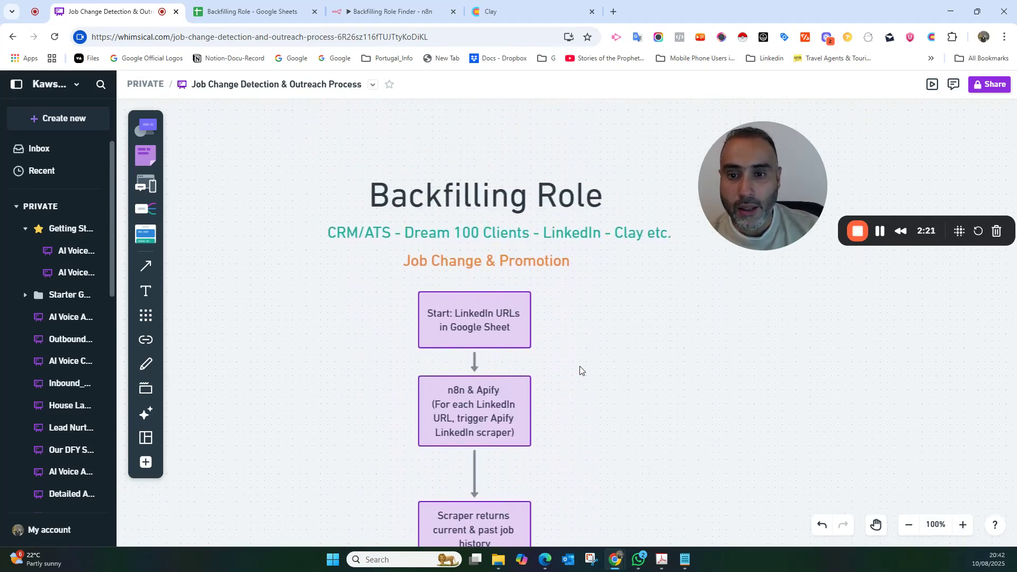
pyautogui.click(249, 11)
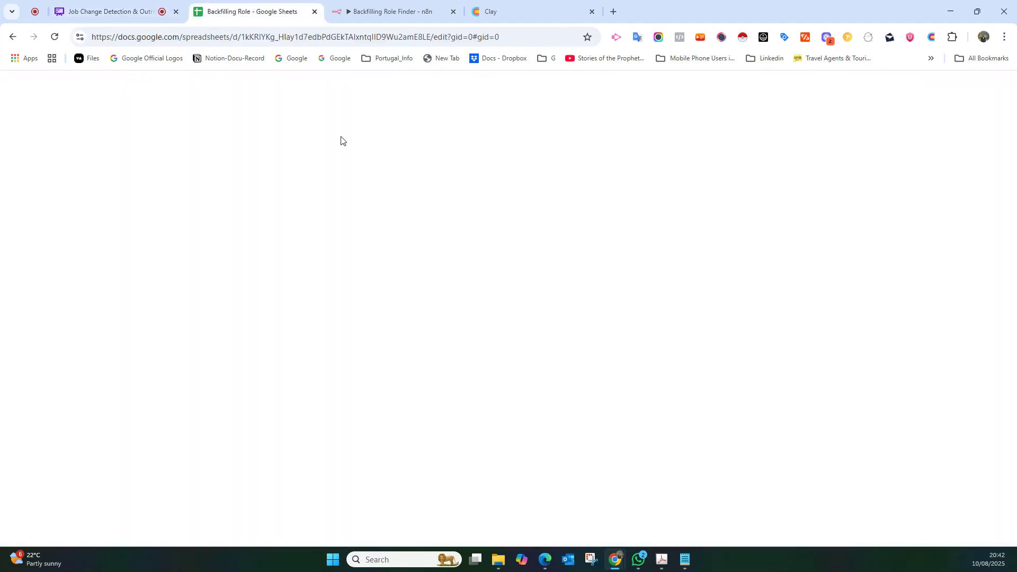
pyautogui.moveTo(794, 258); pyautogui.dragTo(794, 293)
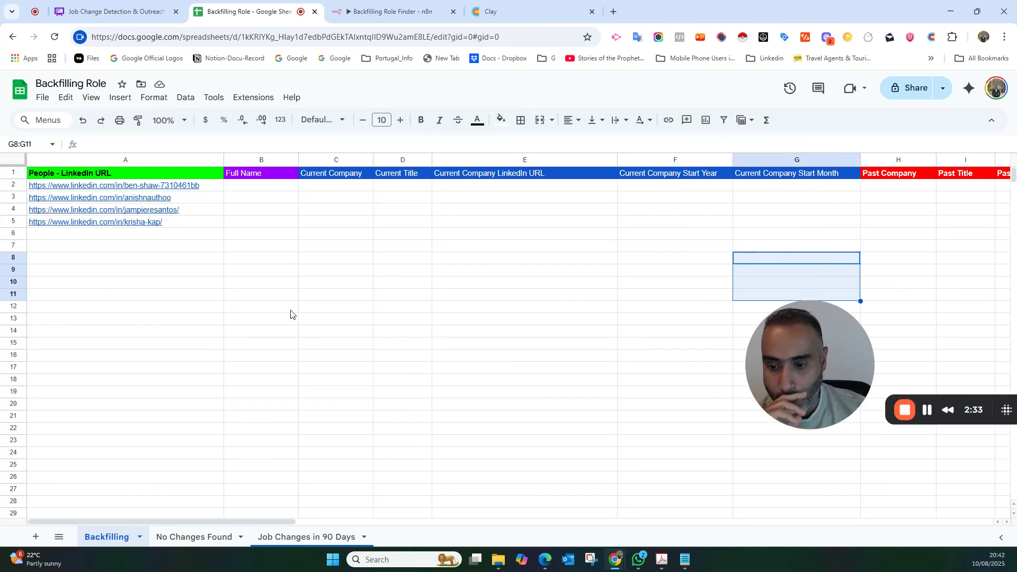
pyautogui.moveTo(227, 520); pyautogui.dragTo(262, 521)
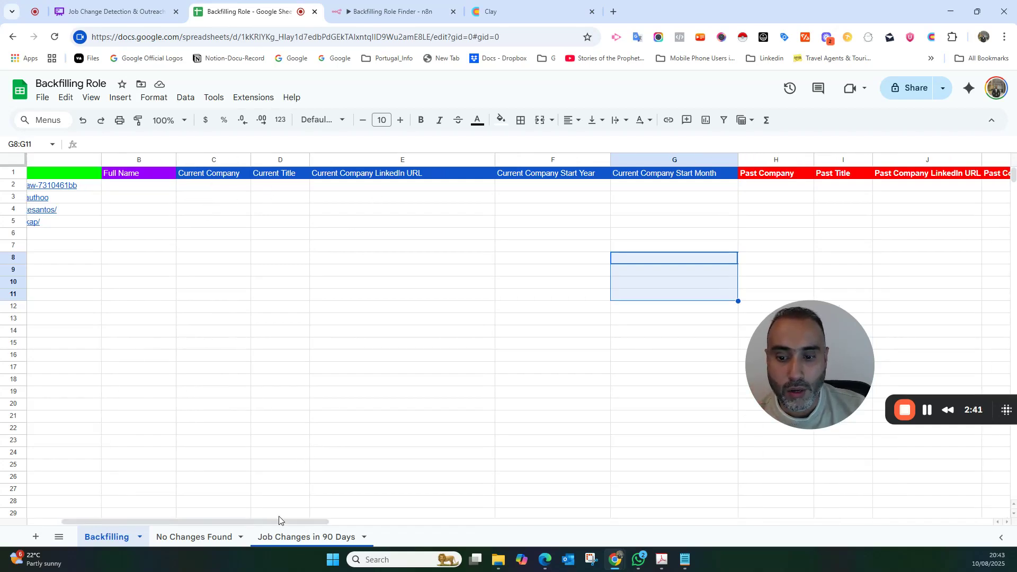
pyautogui.moveTo(279, 521); pyautogui.dragTo(422, 511)
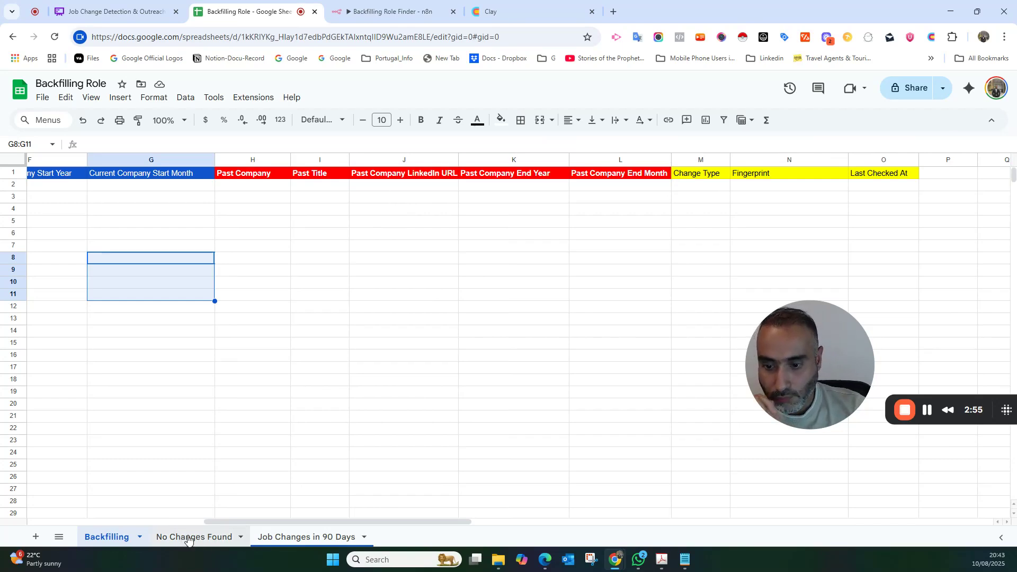
pyautogui.click(207, 538)
pyautogui.click(114, 537)
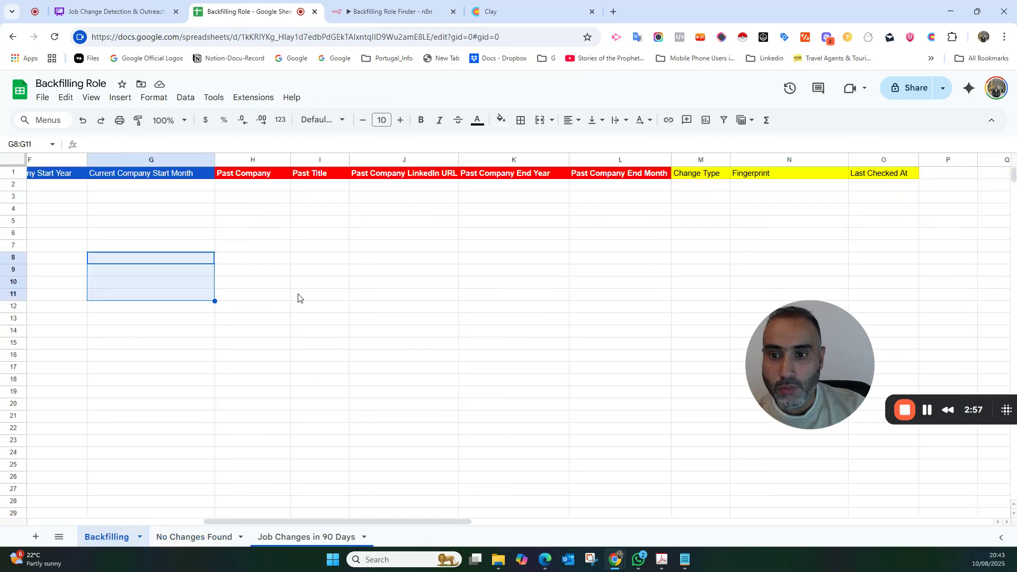
pyautogui.moveTo(427, 521); pyautogui.dragTo(191, 532)
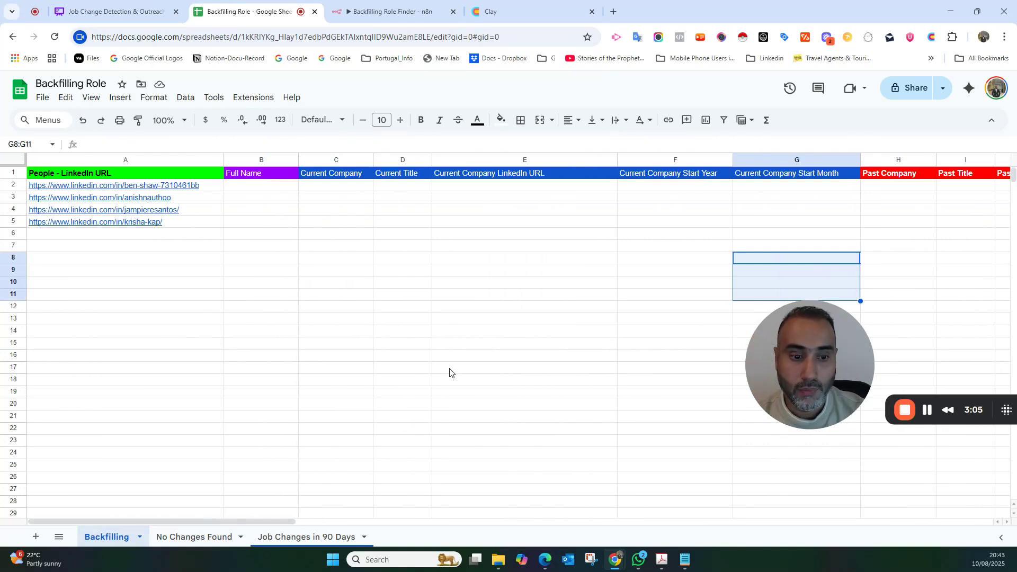
# - Switch to the Backfilling Role Finder workflow in n8n and view the options for importing a workflow
pyautogui.click(384, 2)
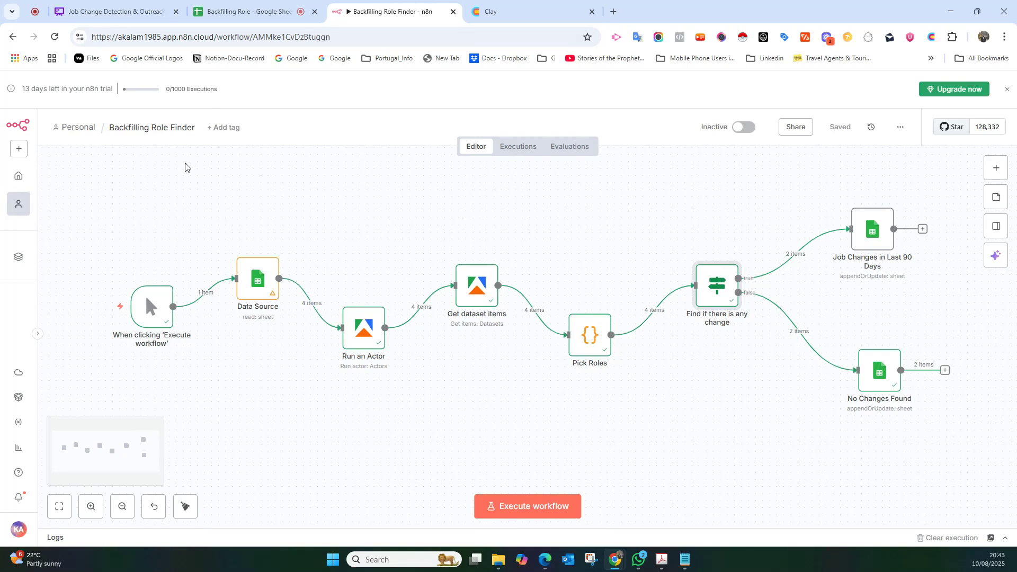
pyautogui.scroll(-1, 372, 163)
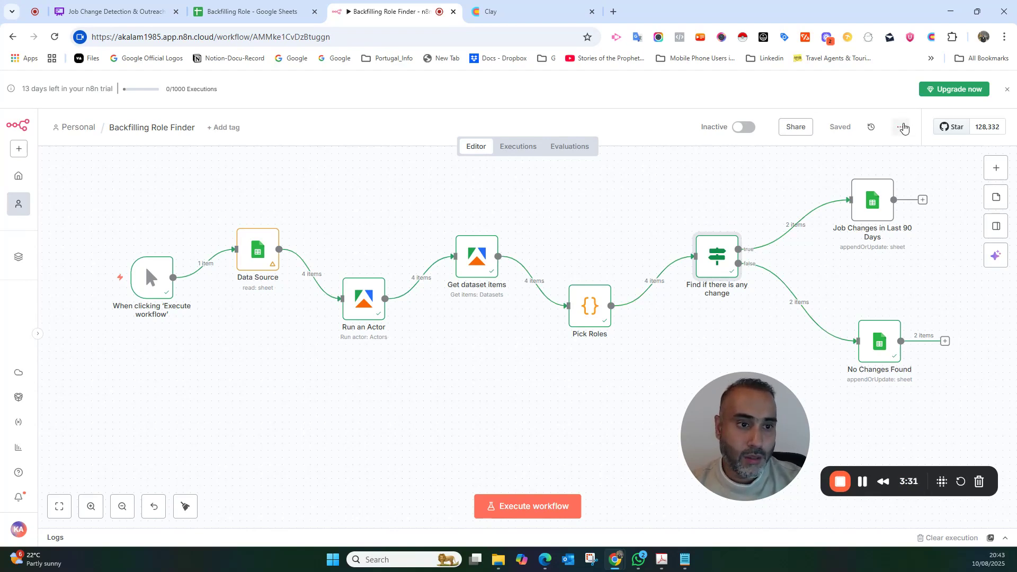
pyautogui.click(902, 127)
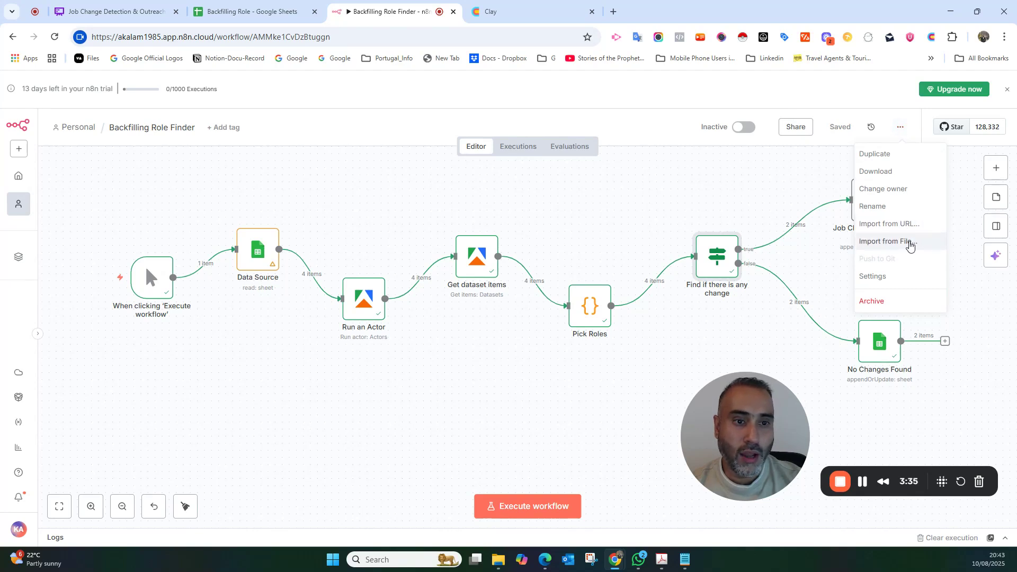
pyautogui.click(766, 97)
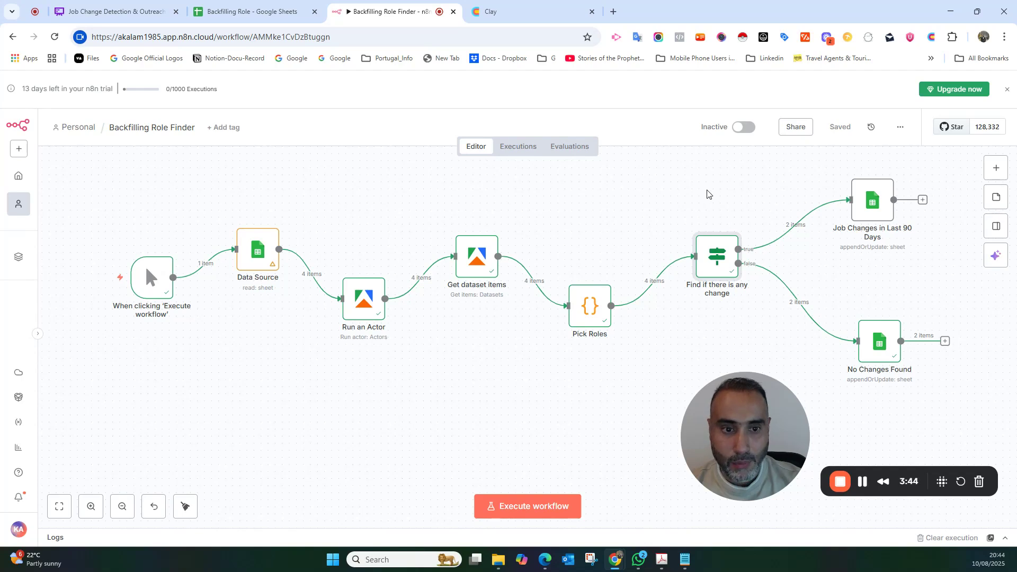
# - Inspect the 90-day condition in the "Find if there is any change" node and the settings of the Data Source node
pyautogui.hscroll(5, 721, 195)
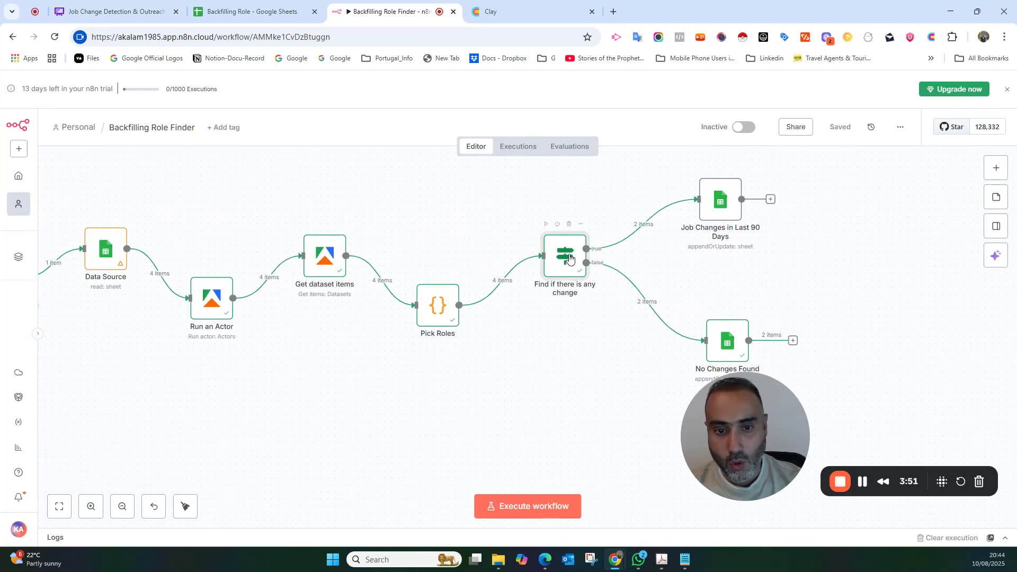
pyautogui.doubleClick(569, 258)
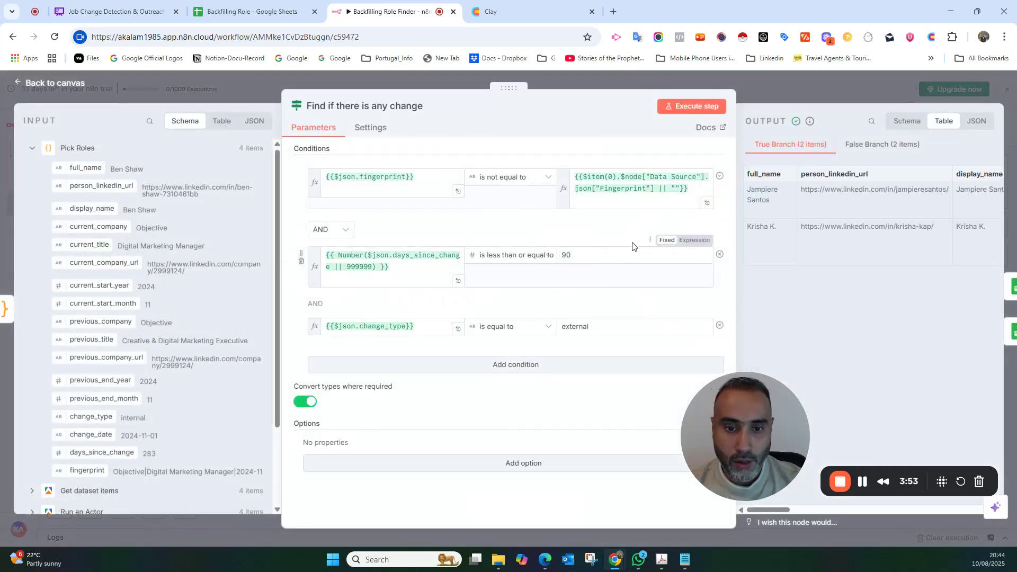
pyautogui.doubleClick(565, 252)
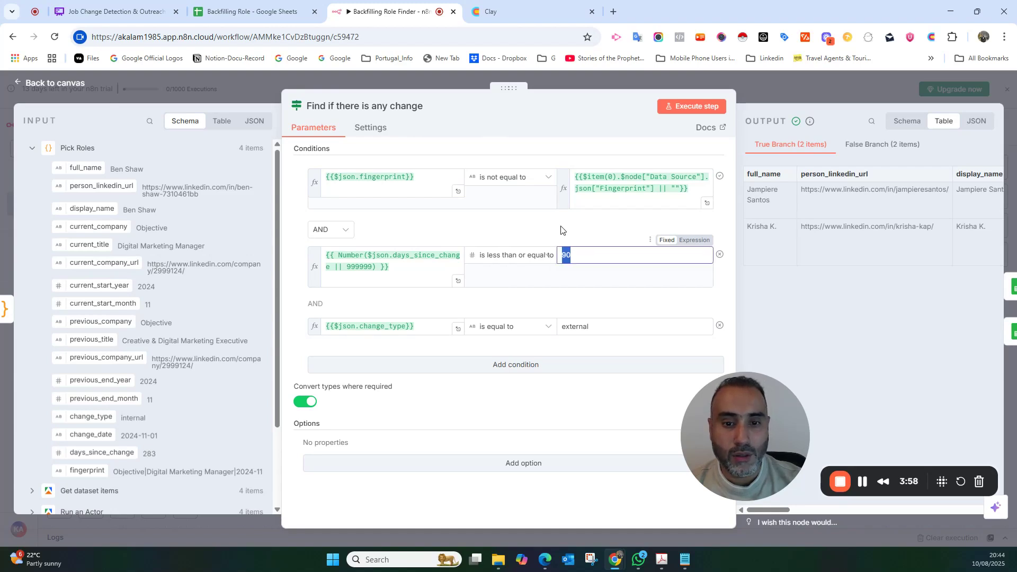
pyautogui.click(561, 229)
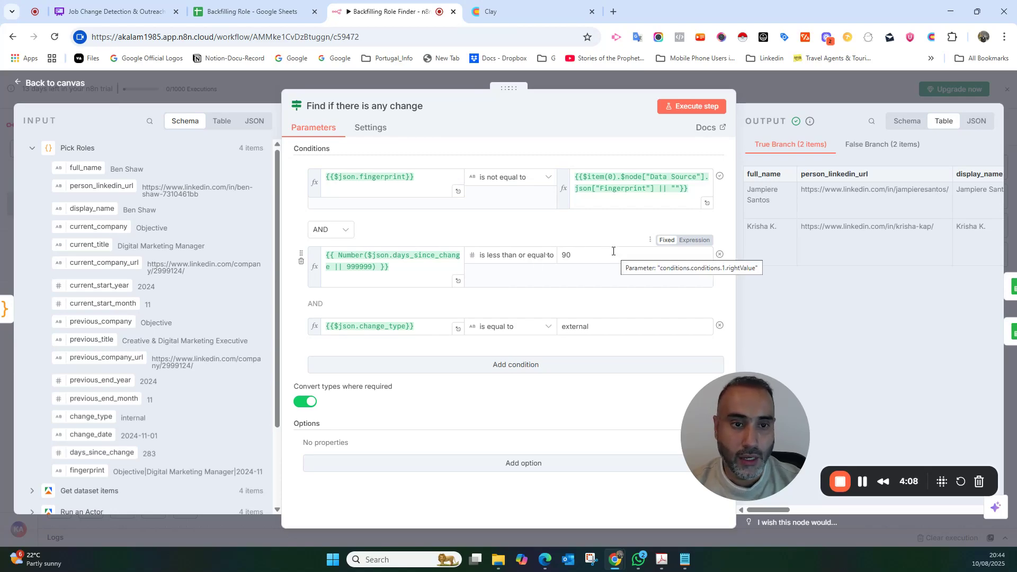
pyautogui.click(38, 83)
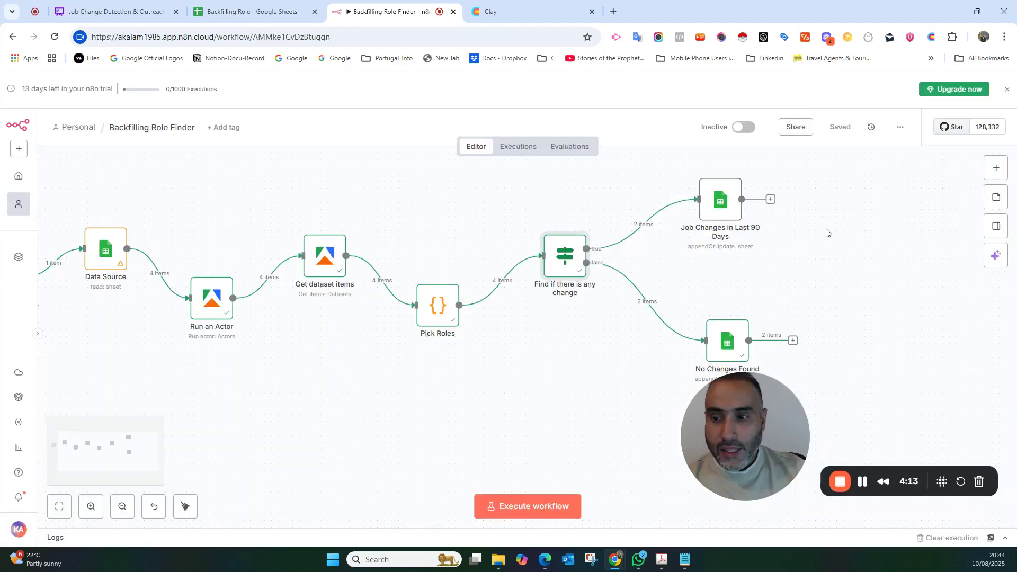
pyautogui.doubleClick(104, 250)
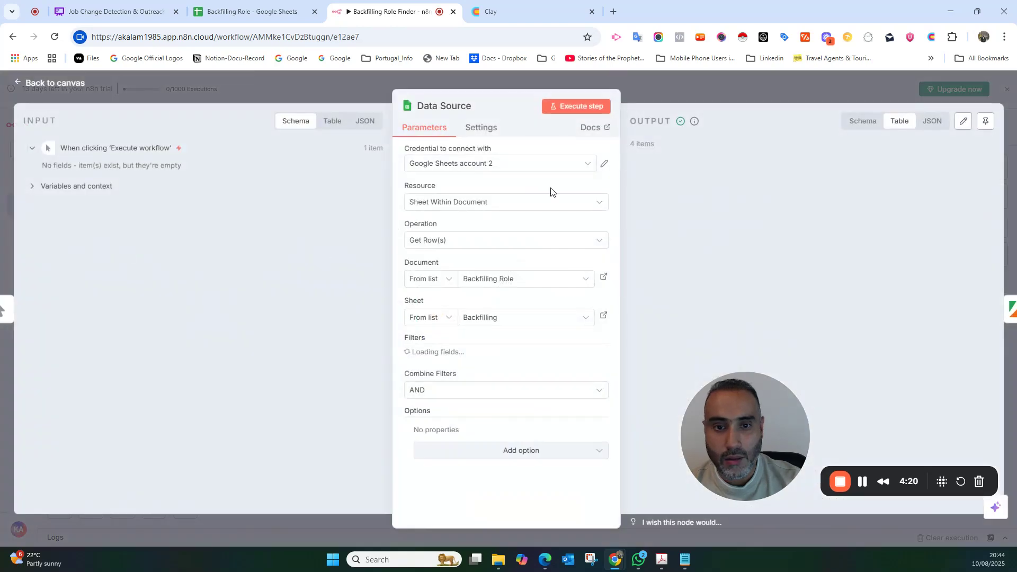
pyautogui.click(15, 85)
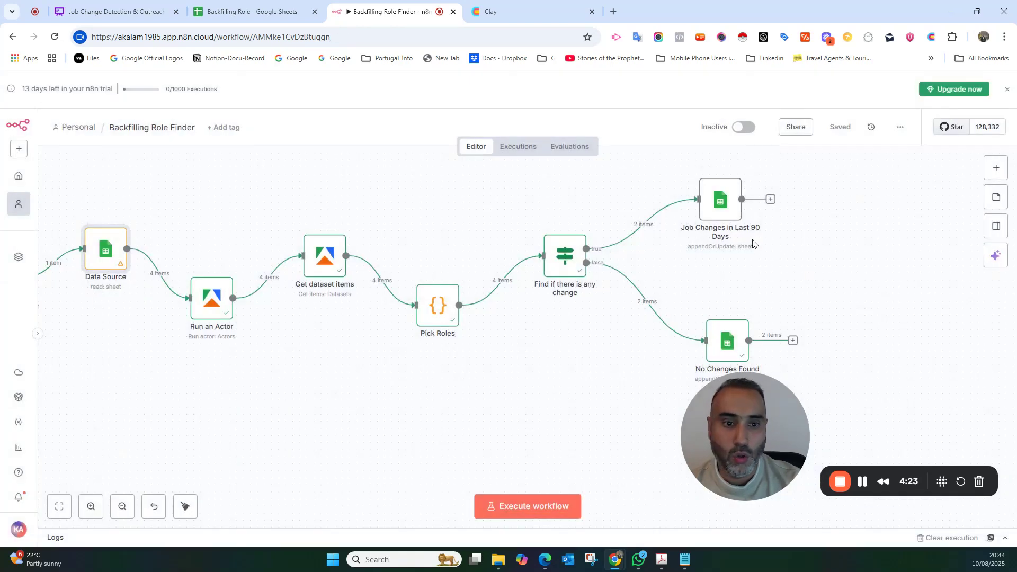
# - Search the available nodes for Google Sheets and view the actions it offers without adding one
pyautogui.press('Tab')
pyautogui.write('google')
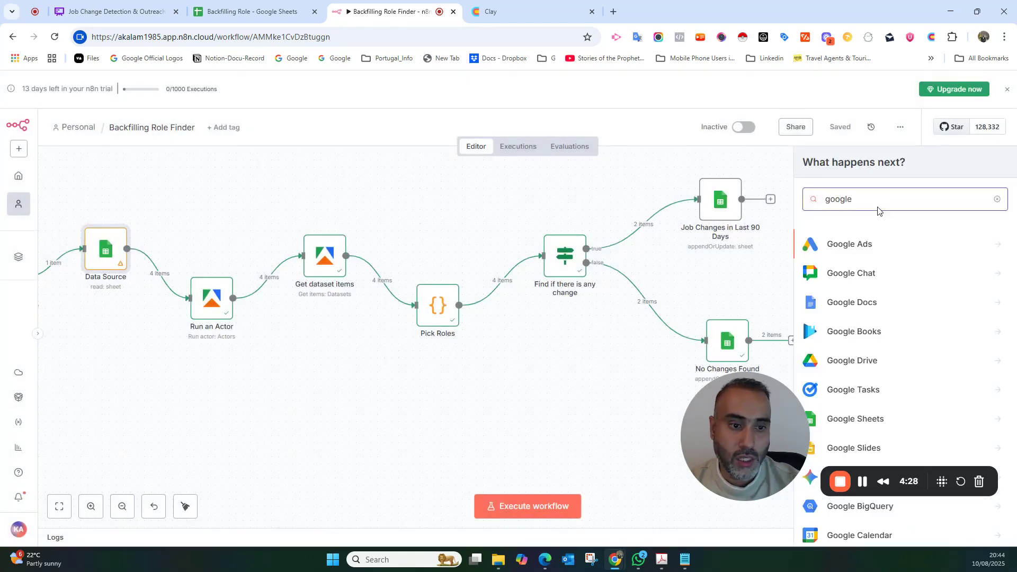
pyautogui.write(' she')
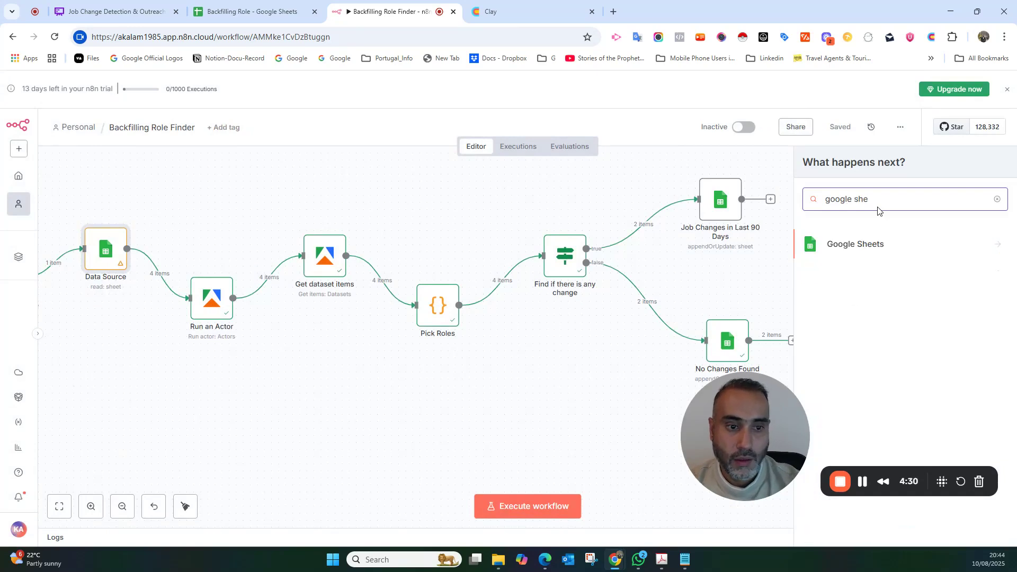
pyautogui.click(876, 248)
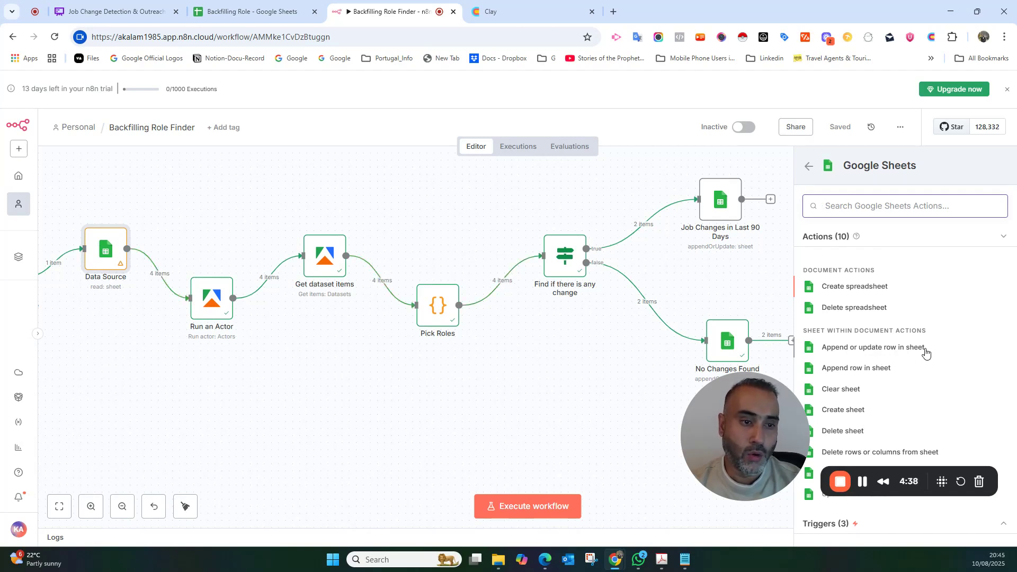
pyautogui.press('Escape')
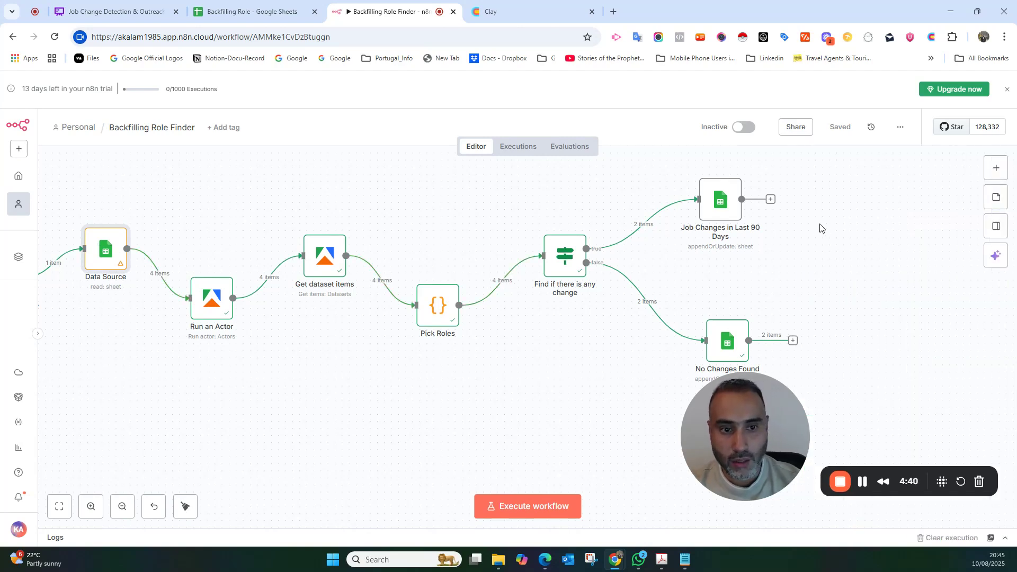
# - Execute the whole Backfilling Role Finder workflow
pyautogui.moveTo(754, 374); pyautogui.dragTo(863, 212)
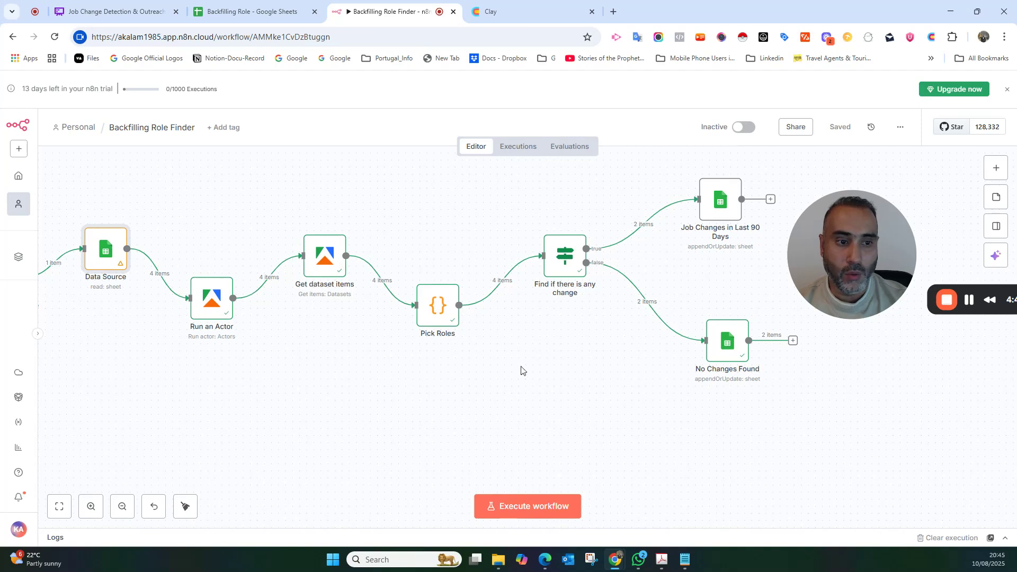
pyautogui.moveTo(794, 271); pyautogui.dragTo(139, 404)
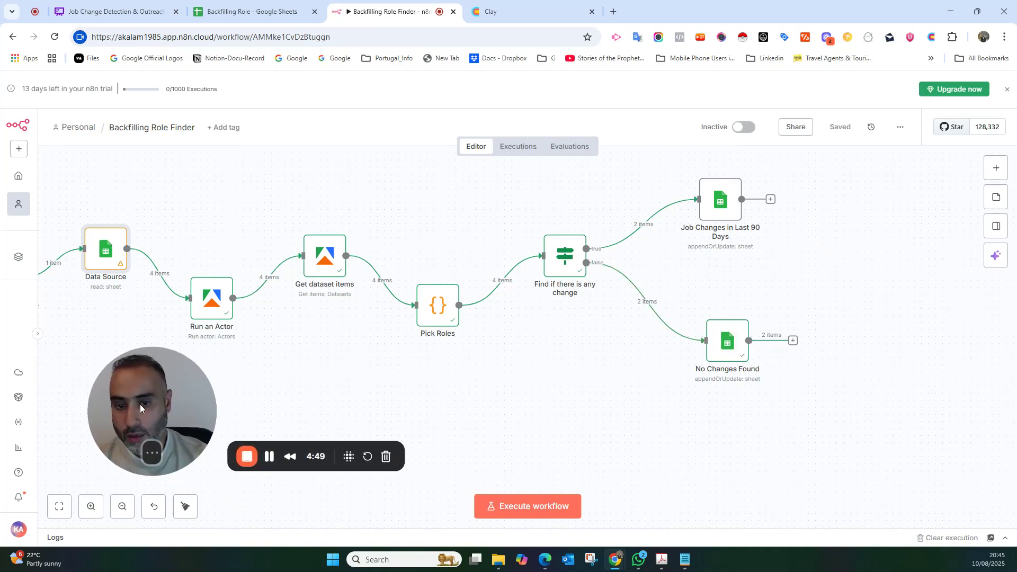
pyautogui.moveTo(372, 366); pyautogui.dragTo(531, 355)
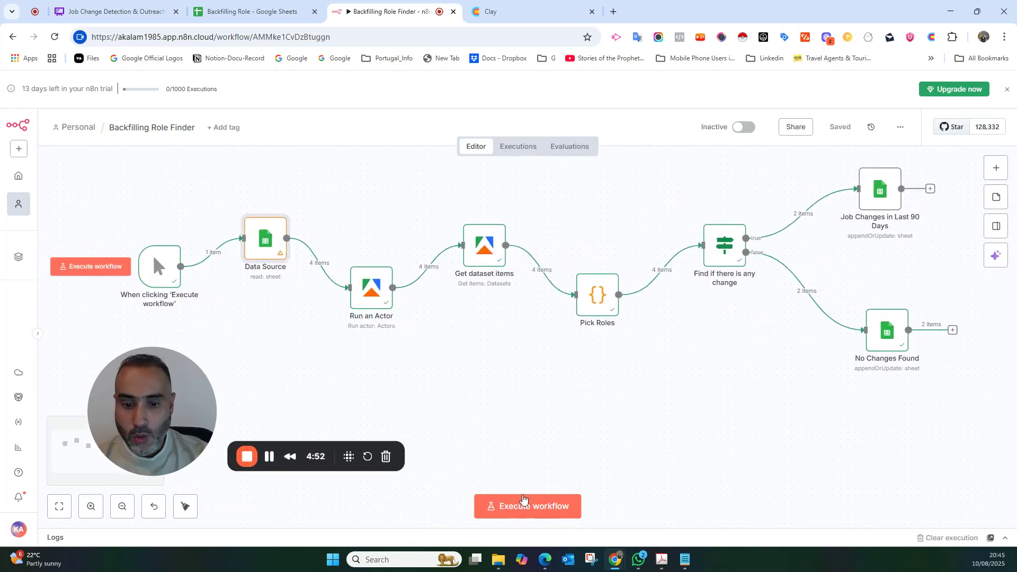
pyautogui.click(558, 506)
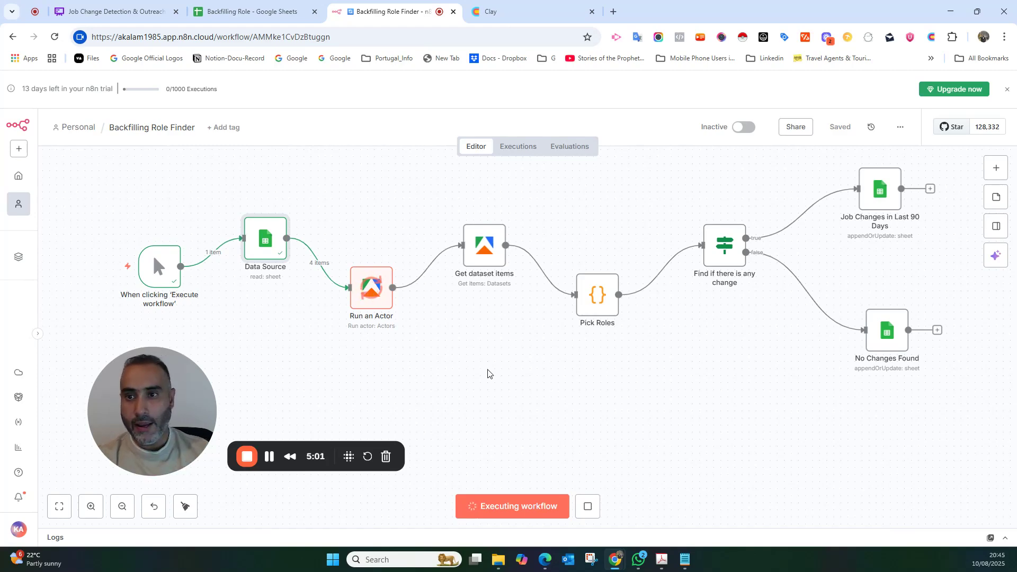
# - Switch to the Backfilling Role spreadsheet and check the No Changes Found, Job Changes in 90 Days and Backfilling sheets
pyautogui.click(244, 10)
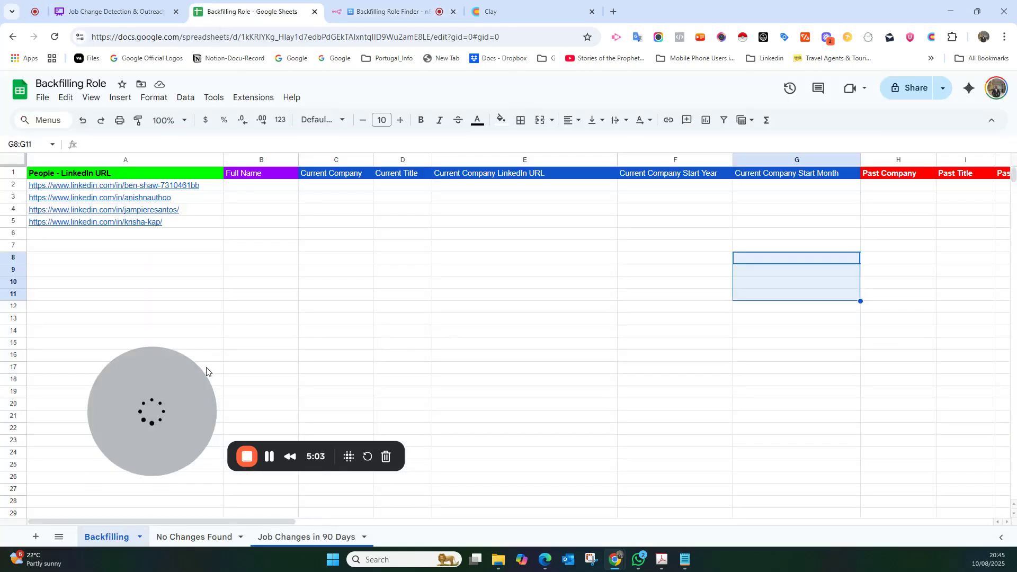
pyautogui.click(206, 536)
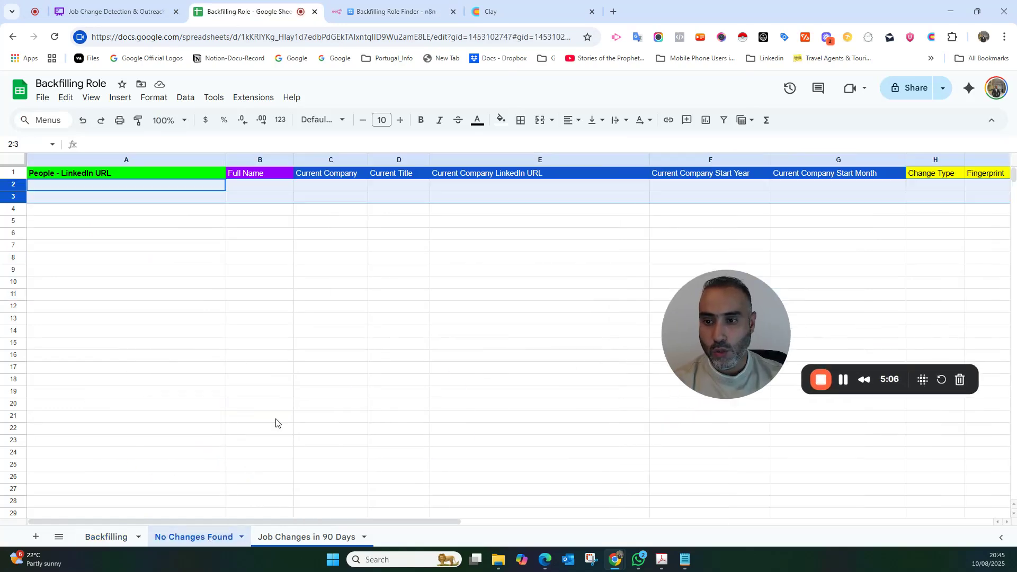
pyautogui.click(247, 370)
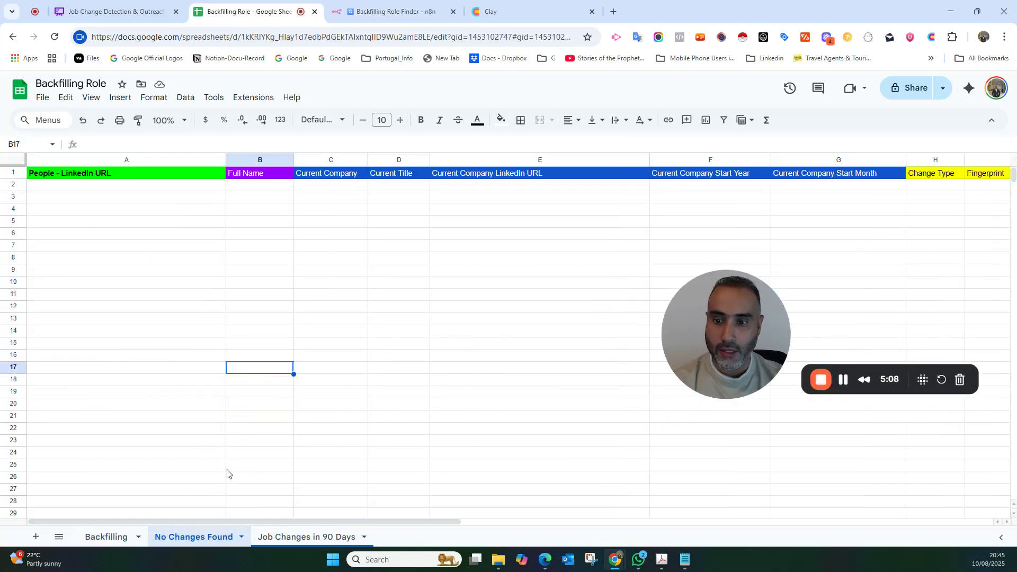
pyautogui.click(311, 539)
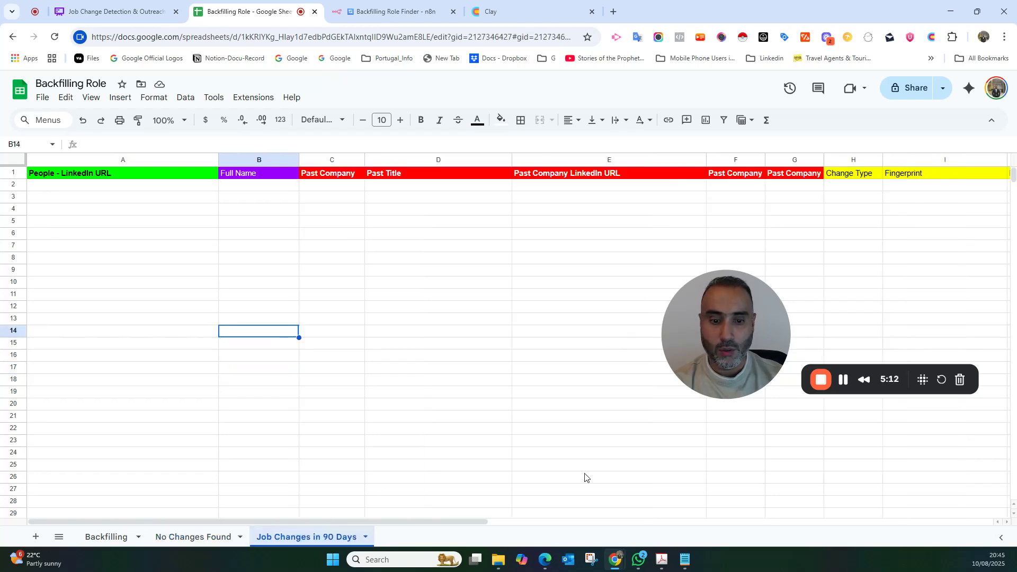
pyautogui.moveTo(431, 521); pyautogui.dragTo(313, 512)
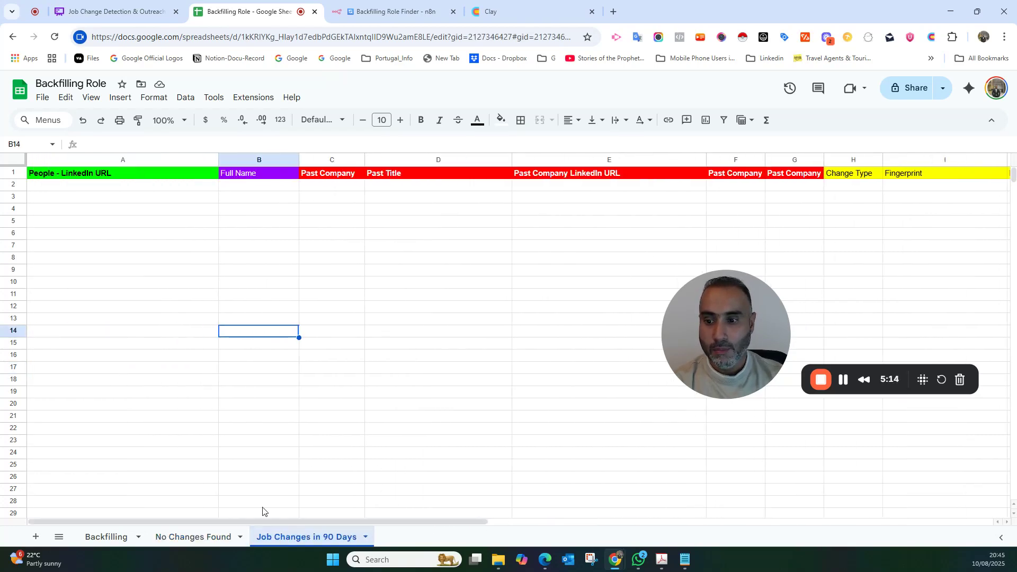
pyautogui.click(106, 532)
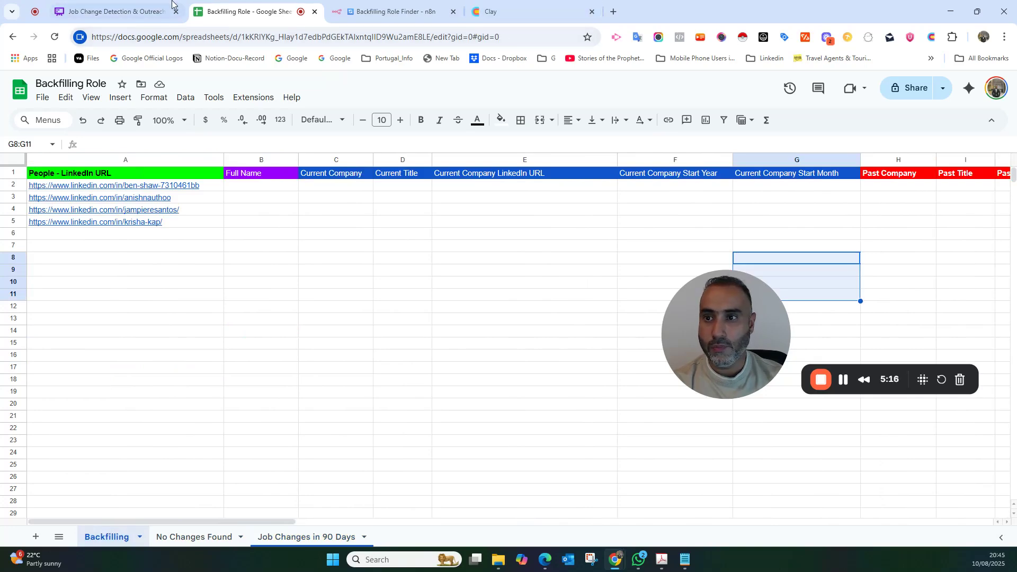
# - Glance at the Whimsical flowchart and return to the n8n workflow to check its execution progress
pyautogui.click(103, 10)
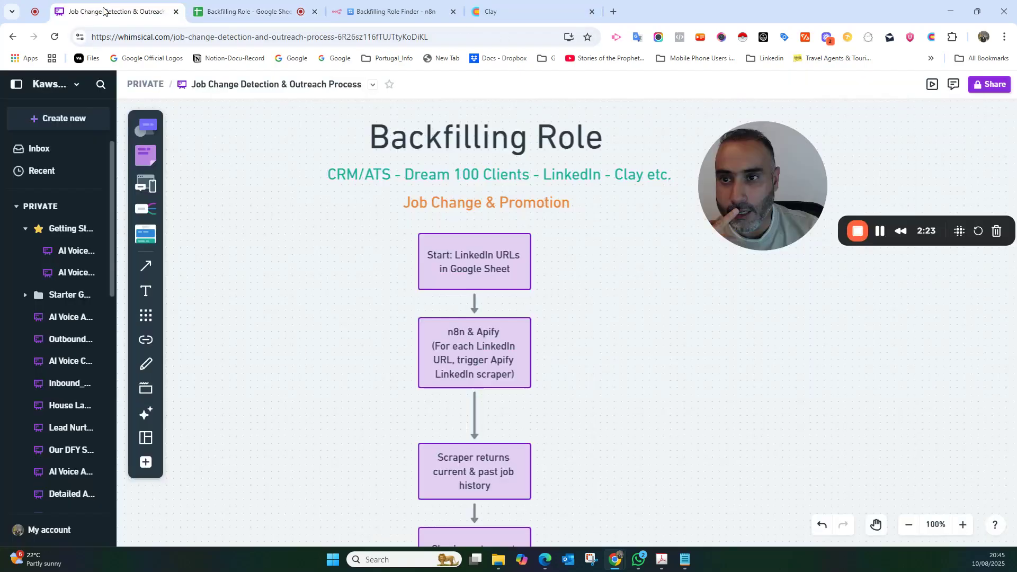
pyautogui.click(396, 7)
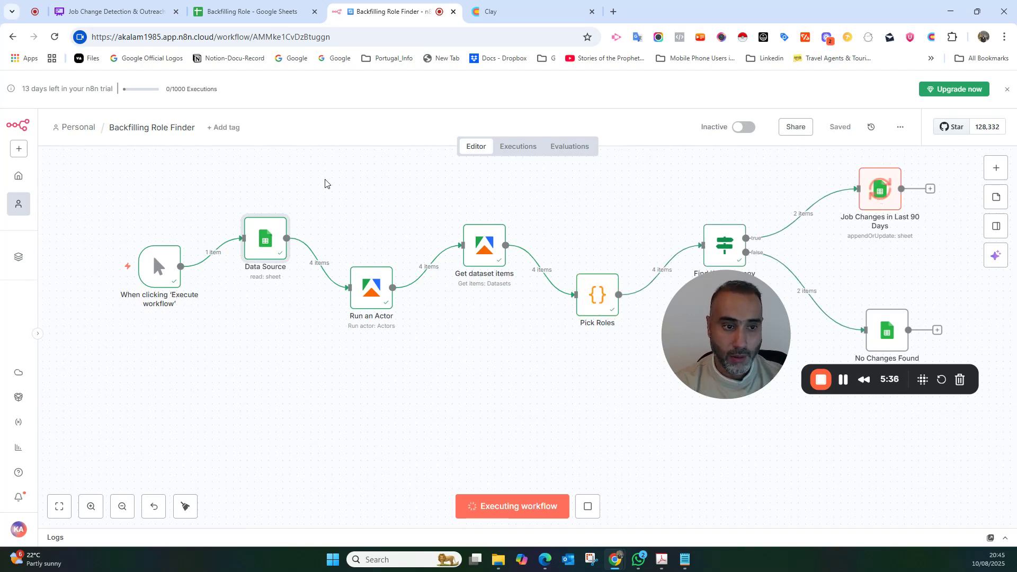
pyautogui.moveTo(693, 322); pyautogui.dragTo(679, 392)
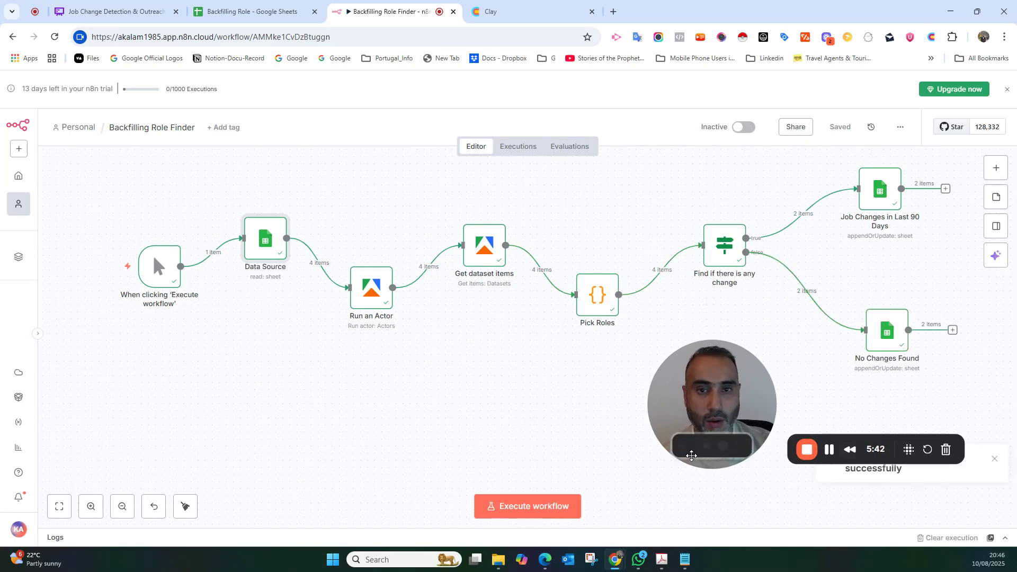
# - Switch to the Backfilling Role spreadsheet and review the rows written to the No Changes Found sheet
pyautogui.click(248, 11)
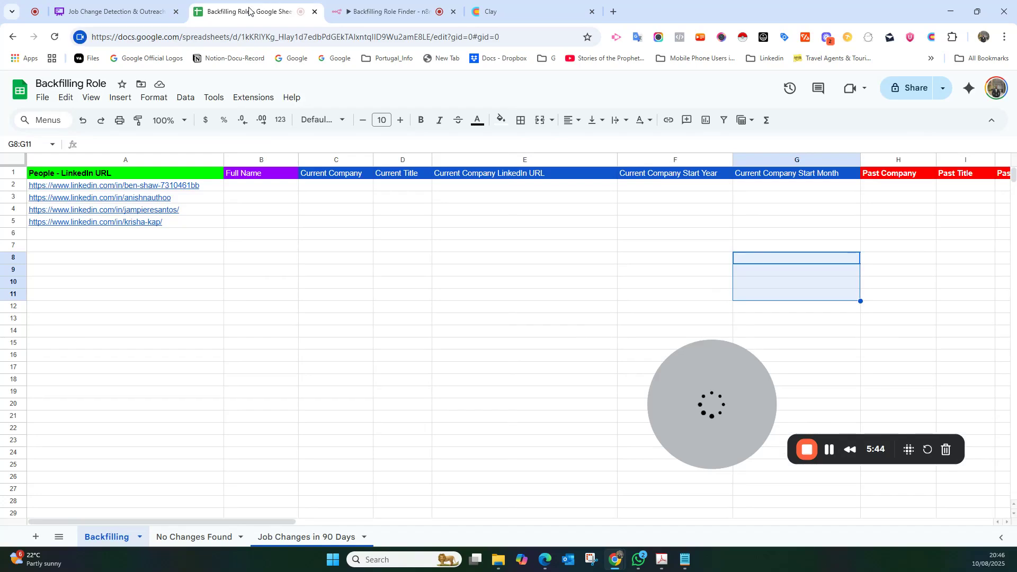
pyautogui.click(189, 538)
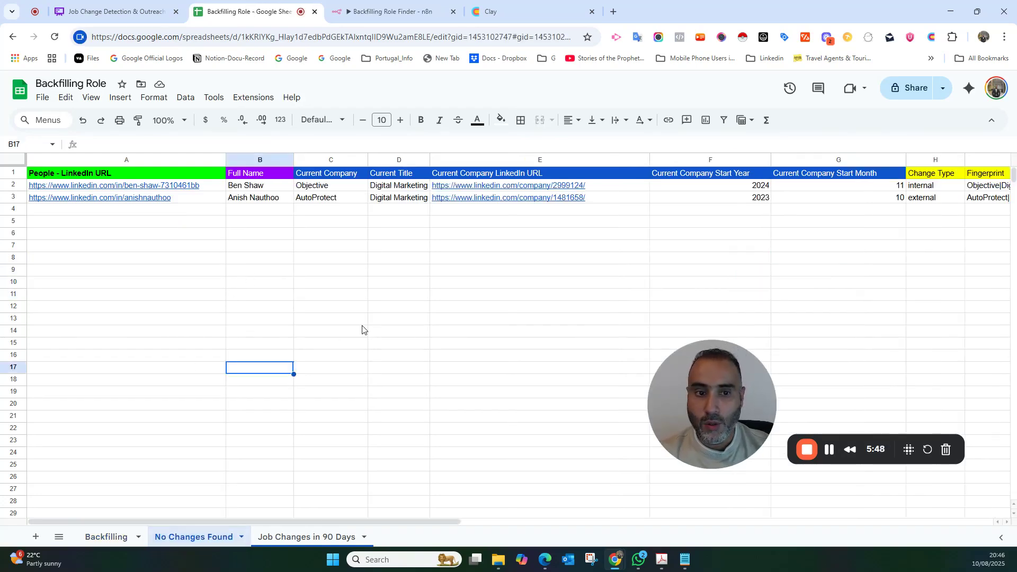
pyautogui.moveTo(725, 375); pyautogui.dragTo(344, 350)
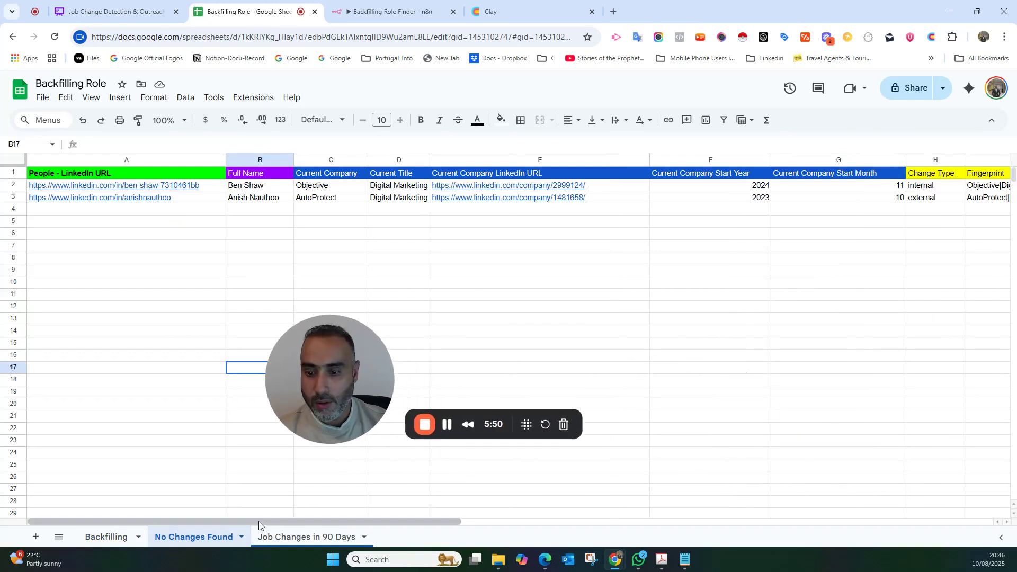
pyautogui.moveTo(331, 514); pyautogui.dragTo(539, 535)
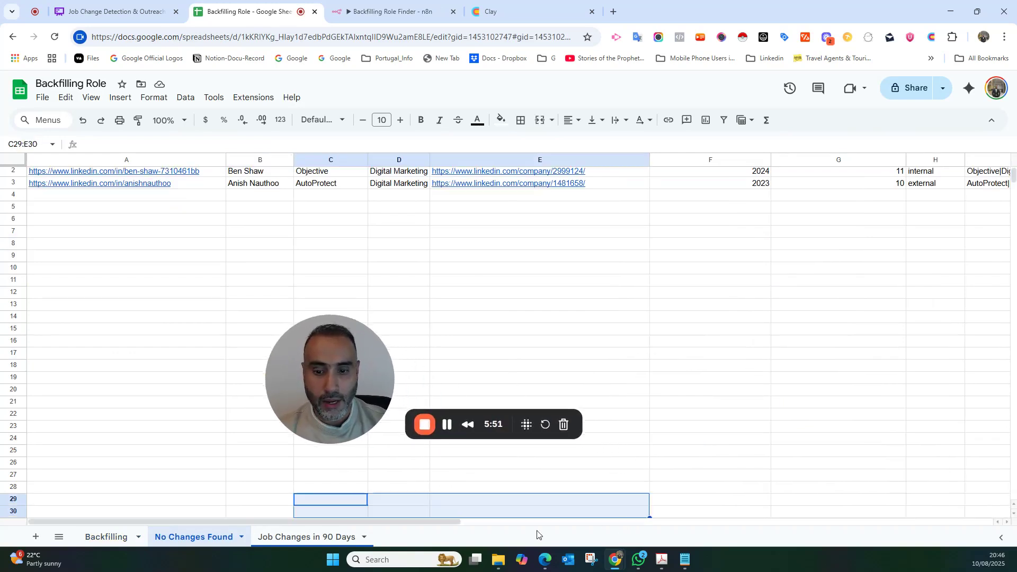
pyautogui.click(208, 474)
# - Examine the past company, title and change type columns in the Job Changes in 90 Days sheet, checking against No Changes Found
pyautogui.click(306, 537)
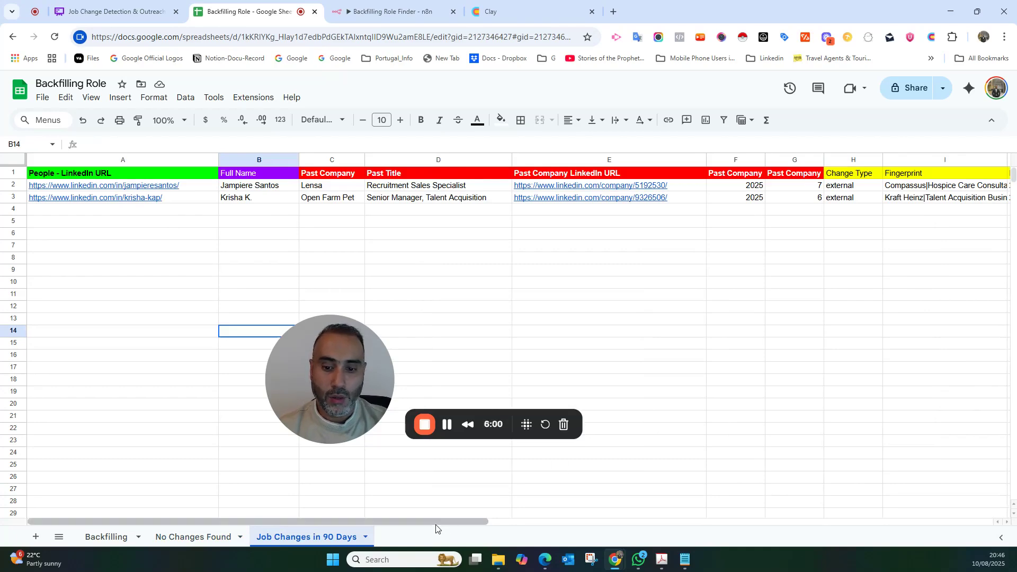
pyautogui.click(456, 513)
pyautogui.click(433, 477)
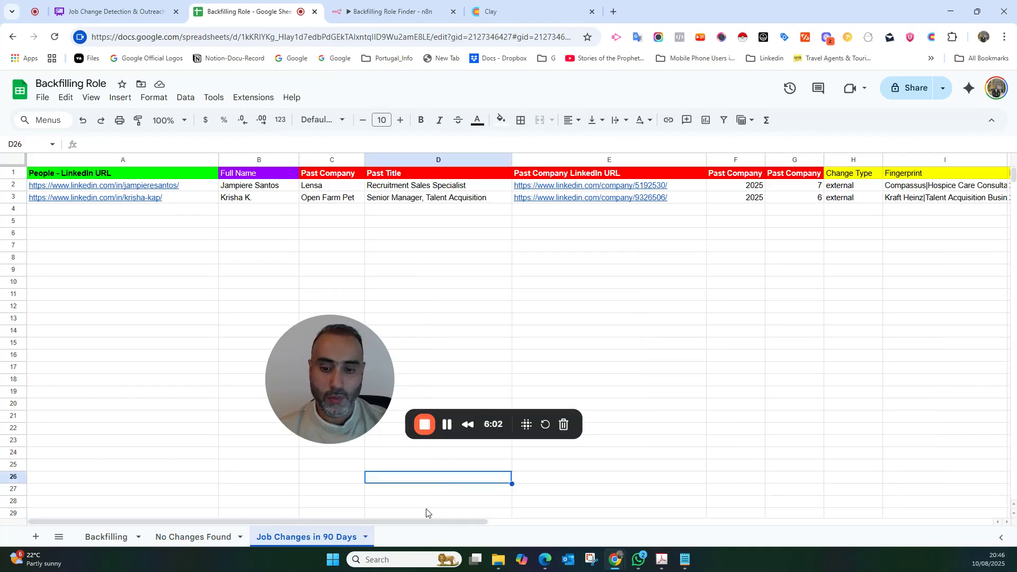
pyautogui.moveTo(426, 521); pyautogui.dragTo(509, 521)
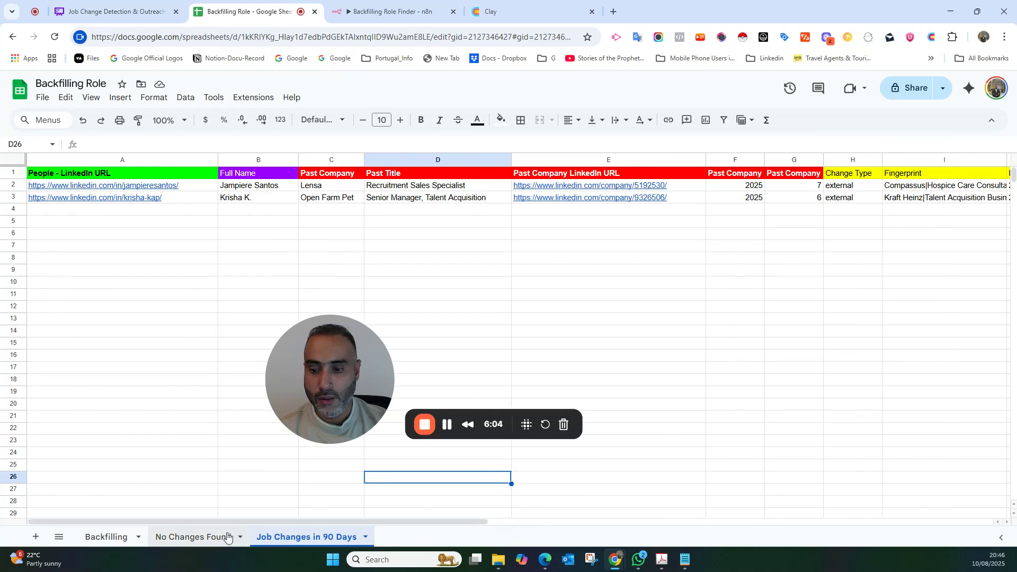
pyautogui.click(204, 538)
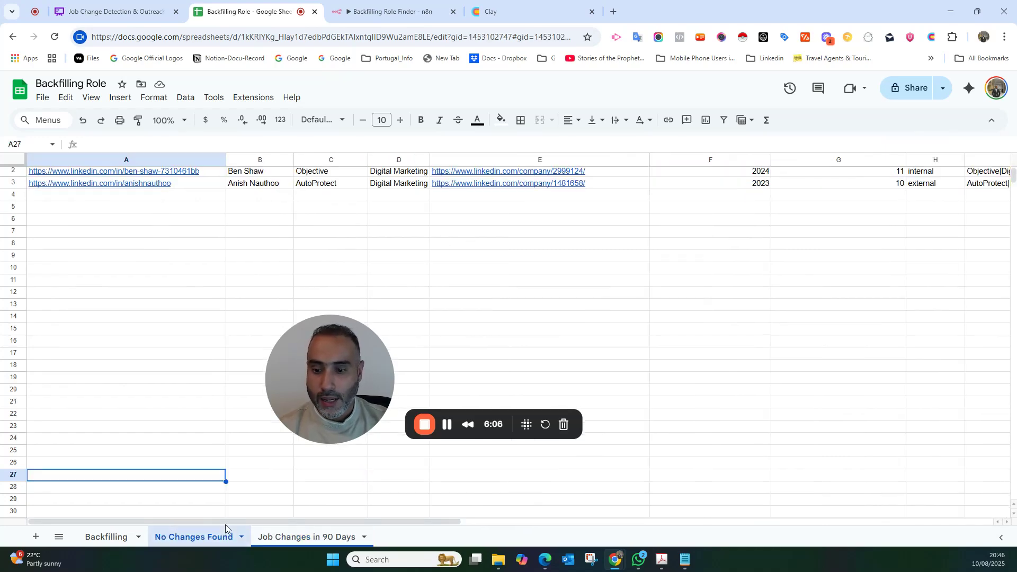
pyautogui.click(291, 538)
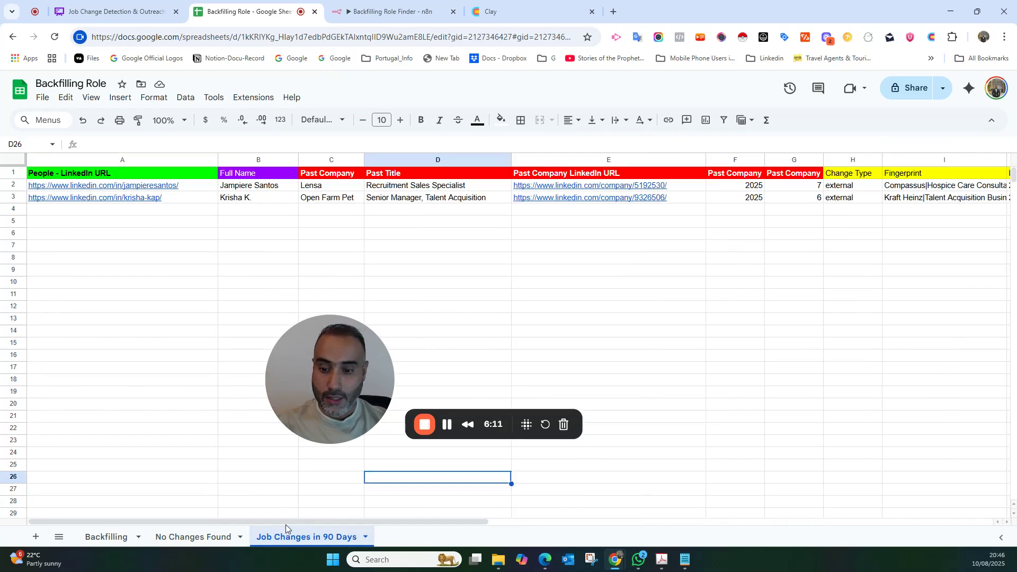
pyautogui.moveTo(294, 522); pyautogui.dragTo(352, 520)
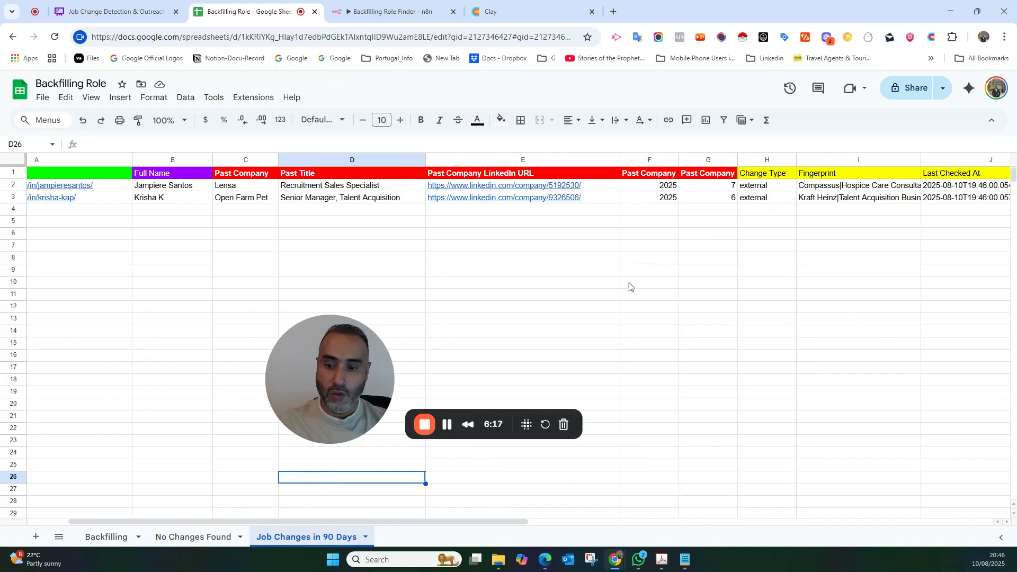
# - Compare the dates, Fingerprint and Last Checked At columns between the No Changes Found and Job Changes in 90 Days sheets
pyautogui.click(211, 537)
pyautogui.moveTo(238, 520); pyautogui.dragTo(394, 531)
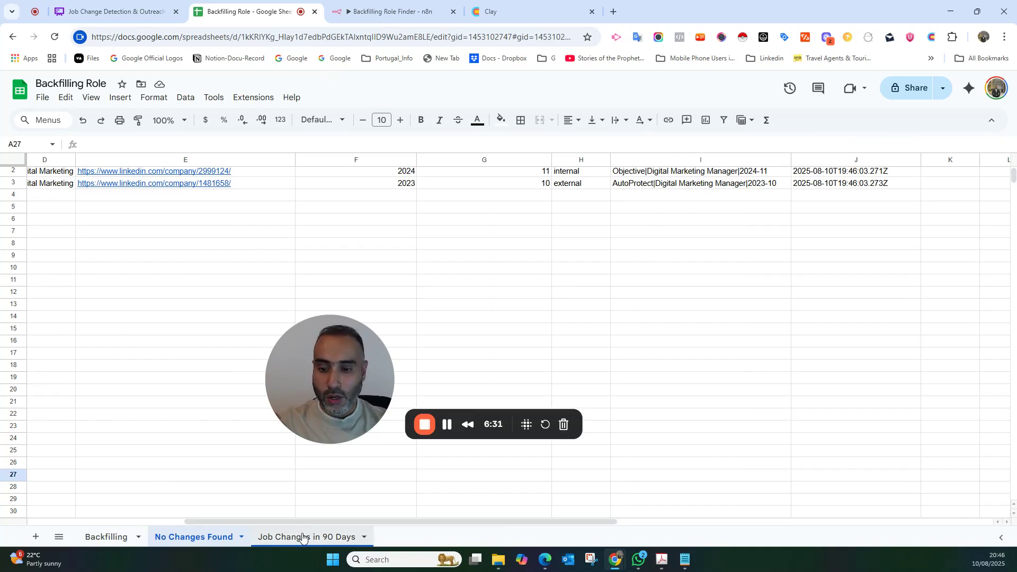
pyautogui.click(300, 536)
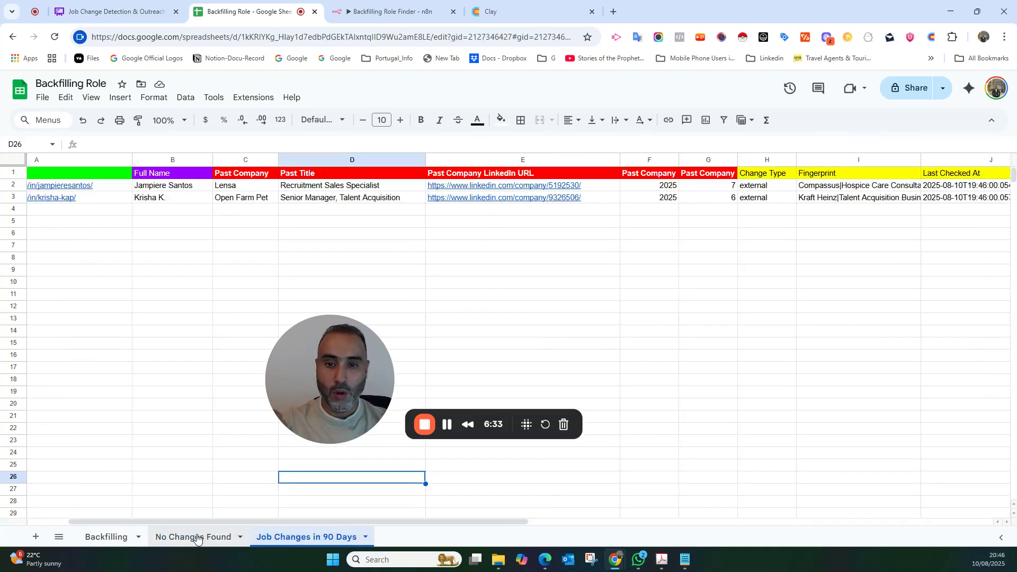
pyautogui.click(198, 536)
pyautogui.scroll(1, 566, 231)
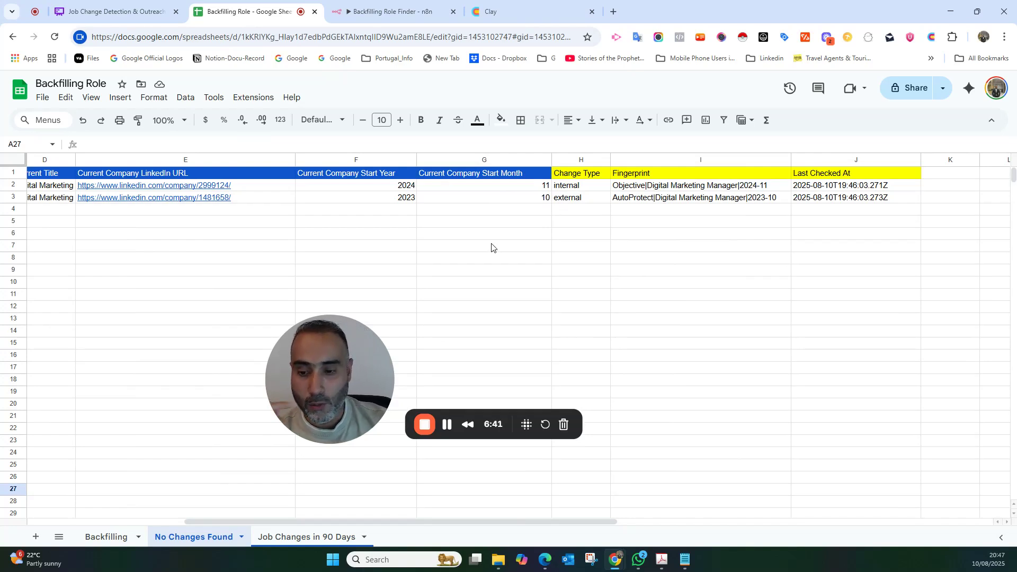
pyautogui.click(284, 538)
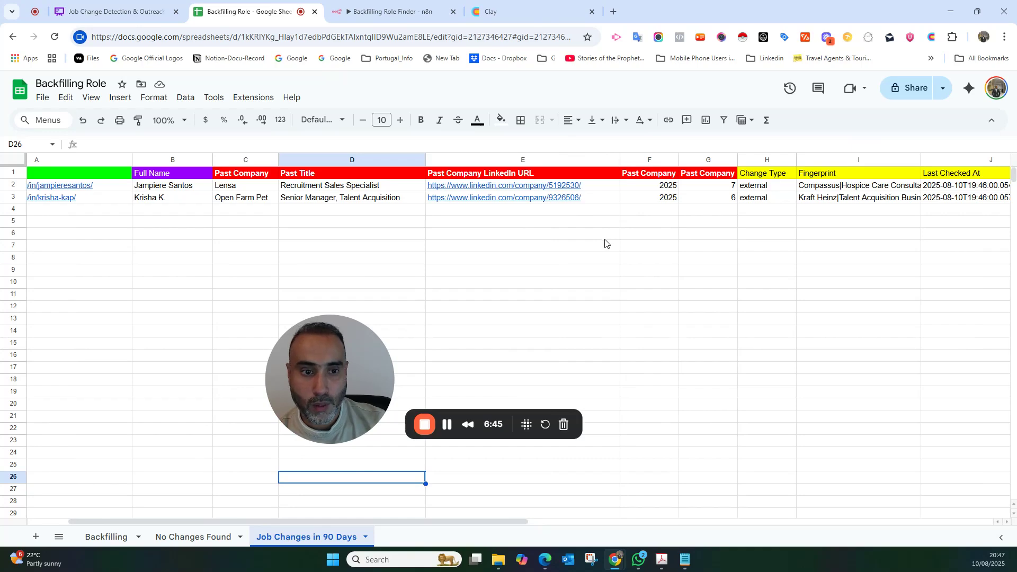
pyautogui.moveTo(450, 520); pyautogui.dragTo(376, 516)
pyautogui.moveTo(364, 361); pyautogui.dragTo(210, 383)
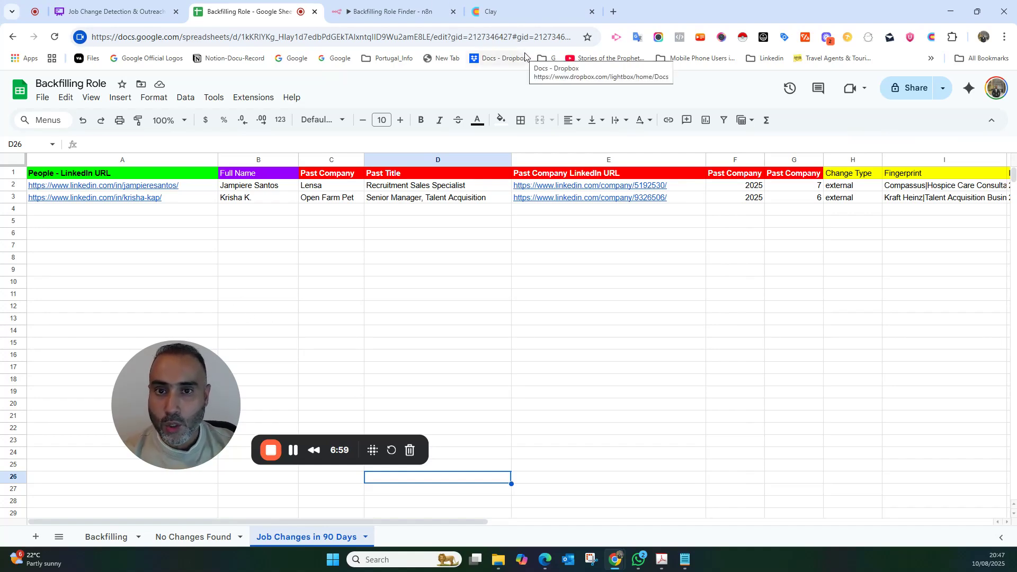
# - Switch to Clay and create a new workbook
pyautogui.click(517, 11)
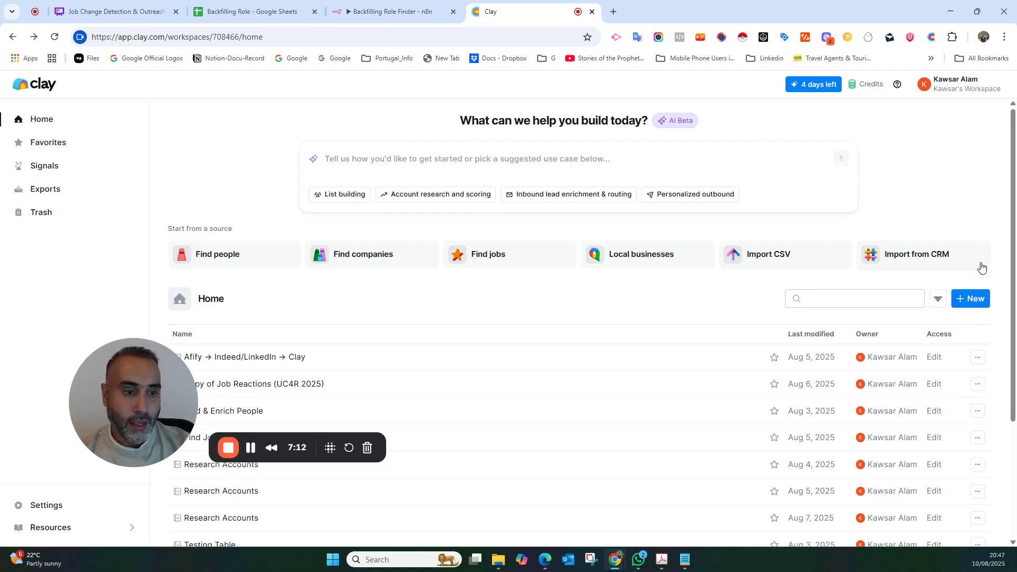
pyautogui.click(976, 300)
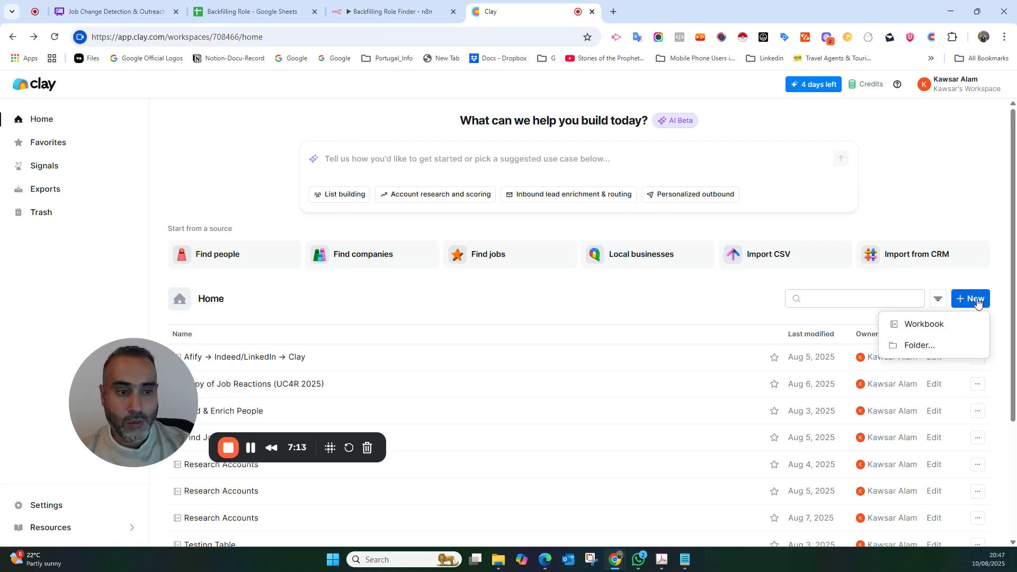
pyautogui.click(930, 325)
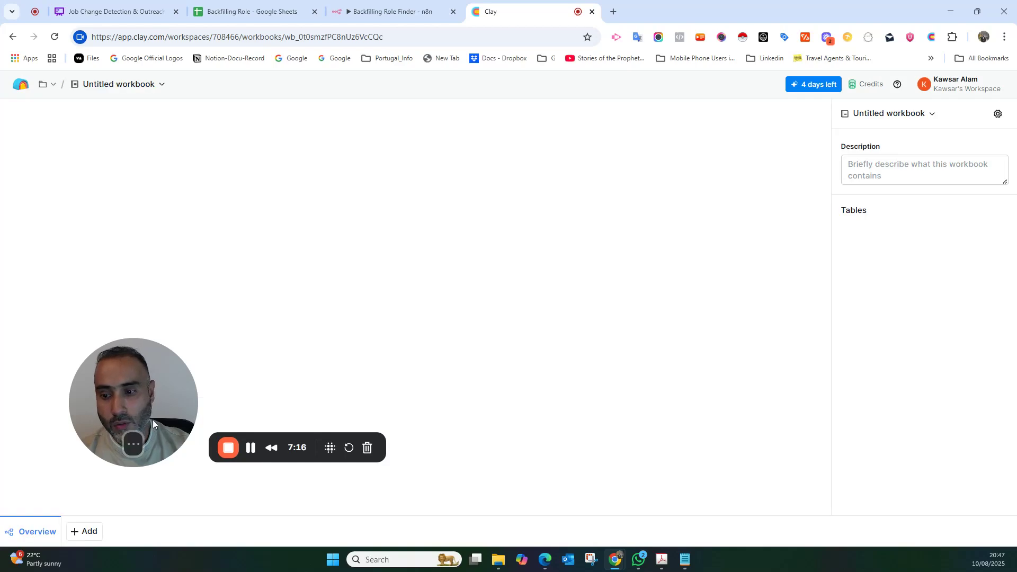
pyautogui.moveTo(178, 399); pyautogui.dragTo(782, 225)
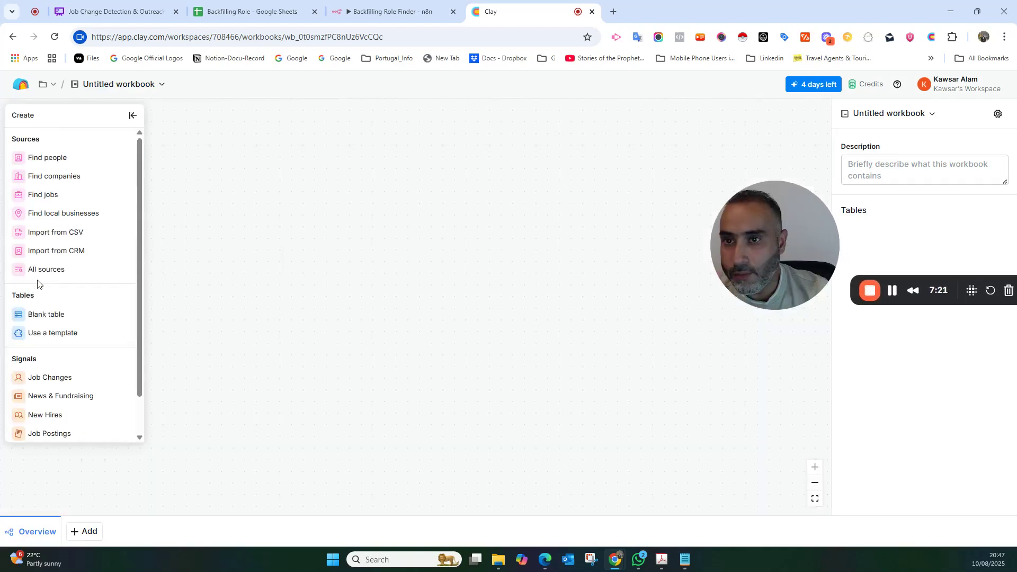
# - Download the Job Changes in 90 Days sheet as CSV and import Backfilling Role - Job Changes in 90 Days (1) into the Clay workbook
pyautogui.click(238, 12)
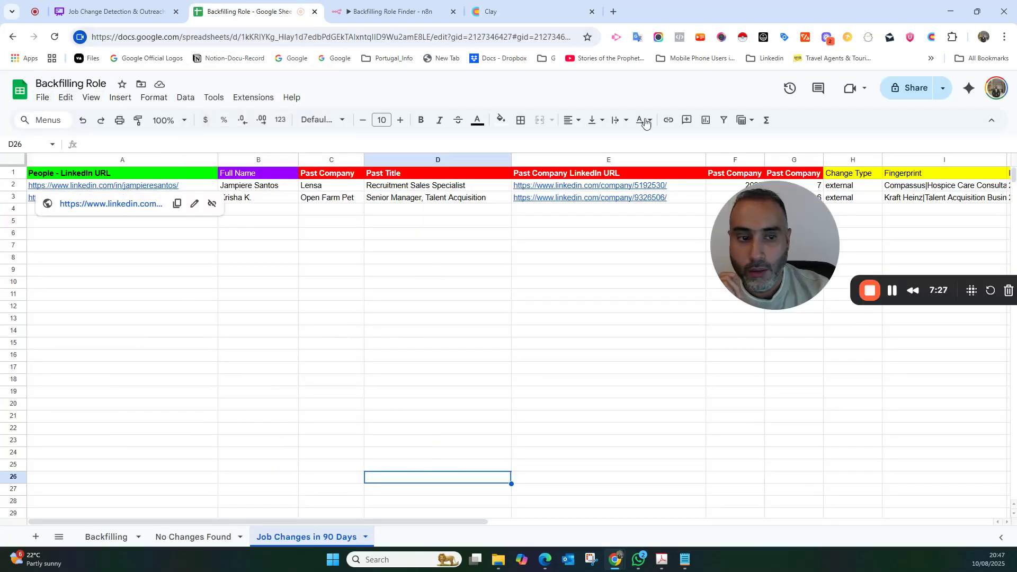
pyautogui.click(508, 11)
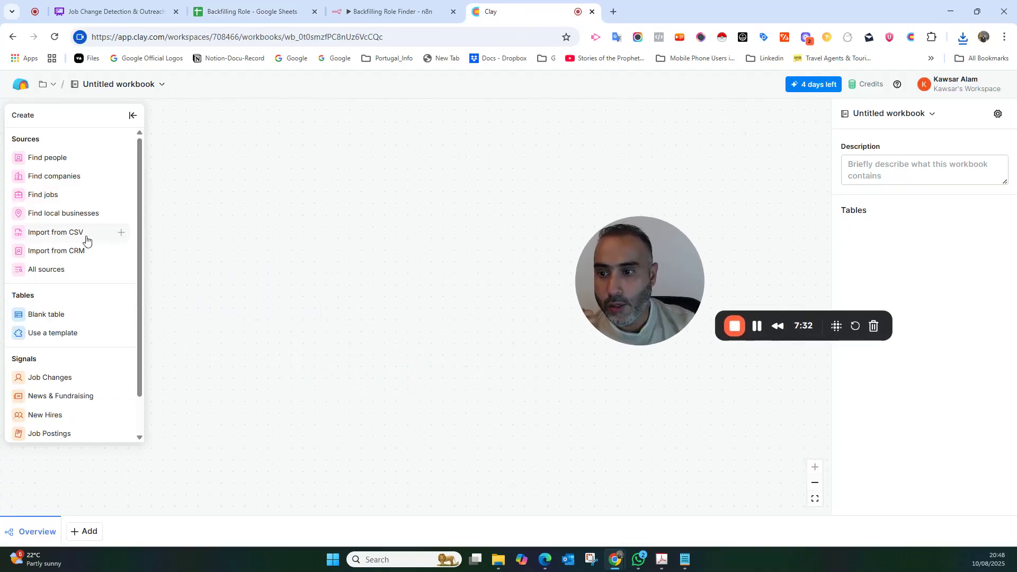
pyautogui.click(50, 236)
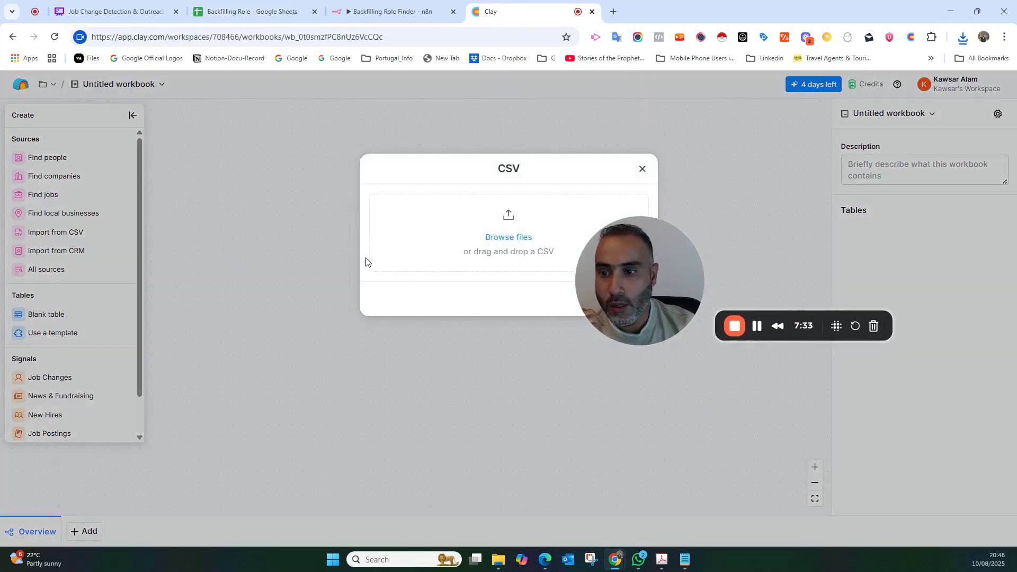
pyautogui.click(513, 236)
pyautogui.click(131, 112)
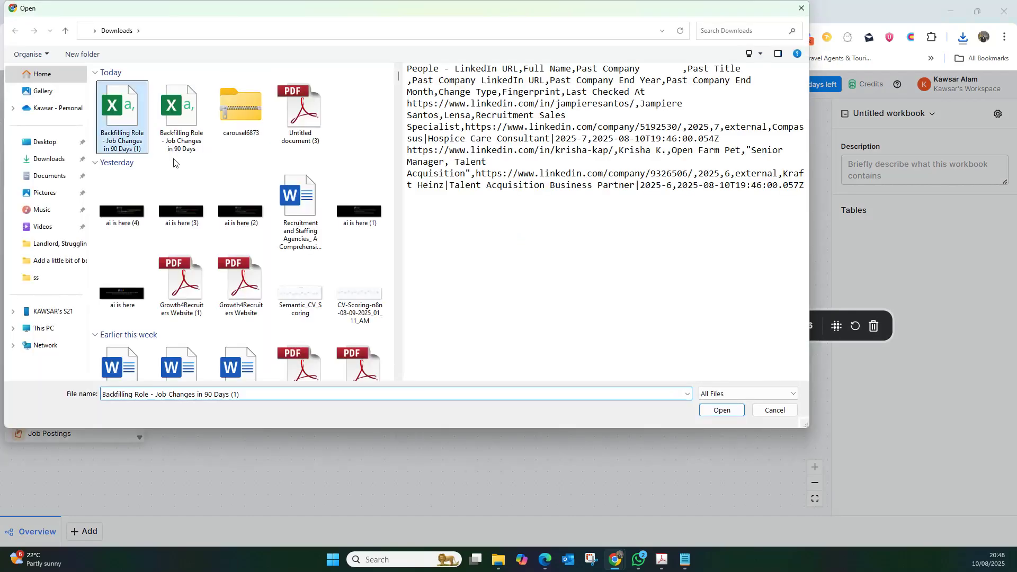
pyautogui.click(720, 409)
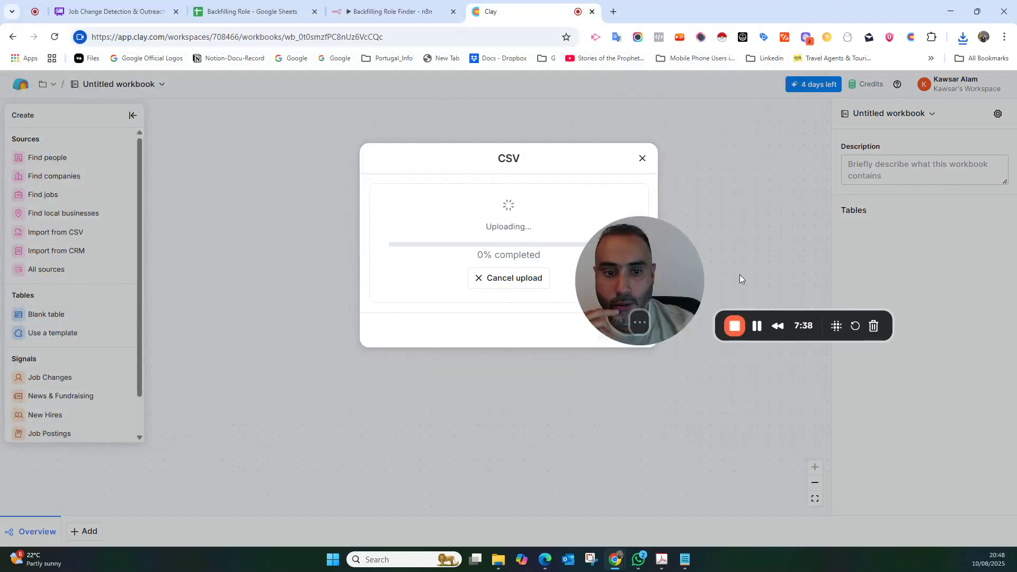
pyautogui.moveTo(643, 246); pyautogui.dragTo(108, 382)
pyautogui.click(632, 355)
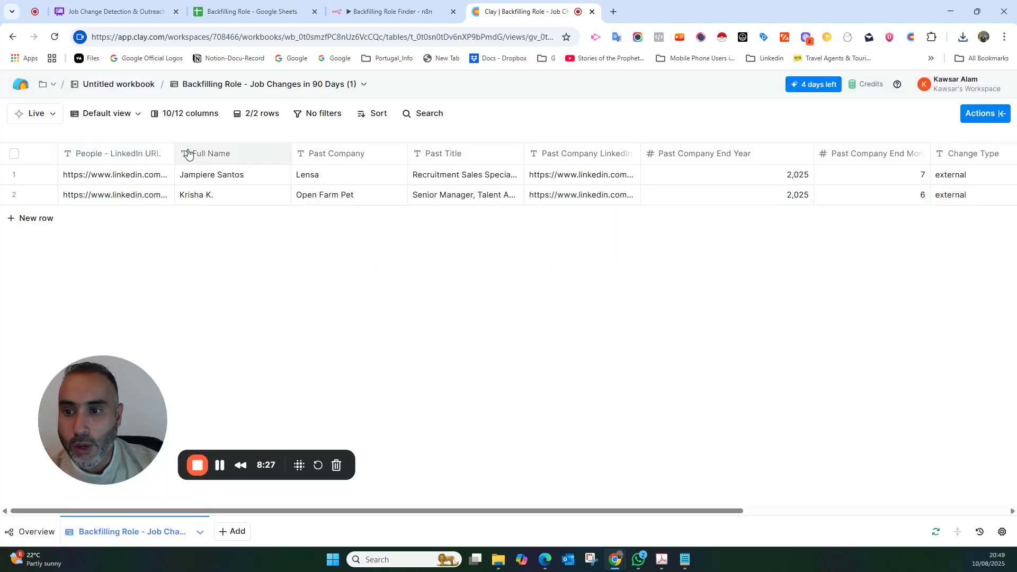
pyautogui.moveTo(220, 512); pyautogui.dragTo(103, 551)
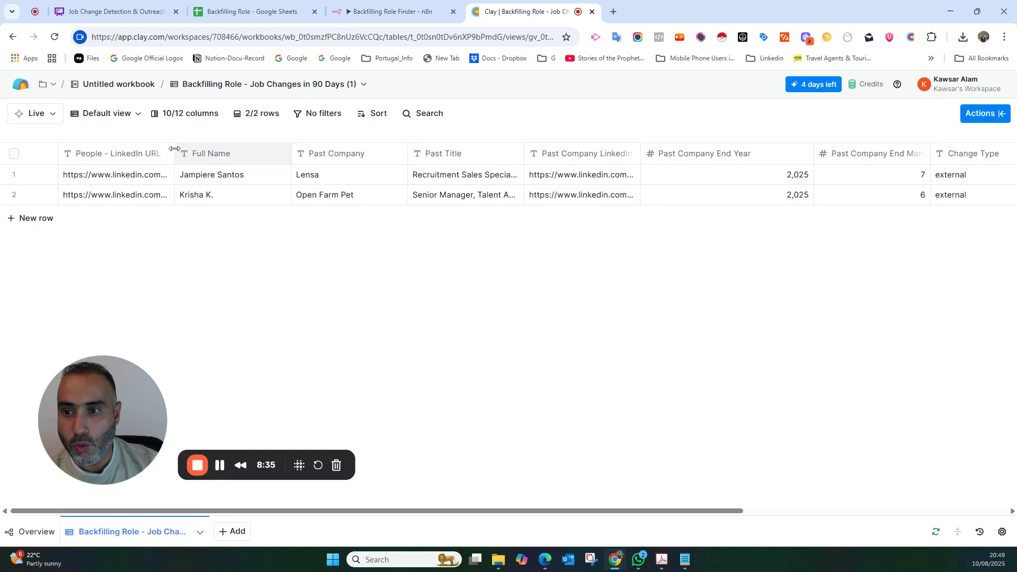
pyautogui.click(357, 155)
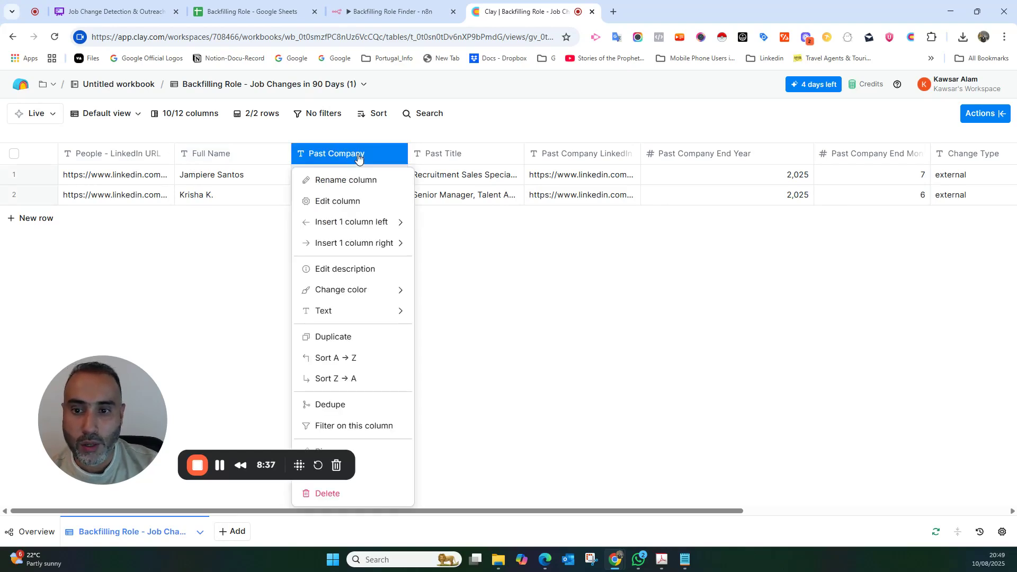
pyautogui.click(365, 181)
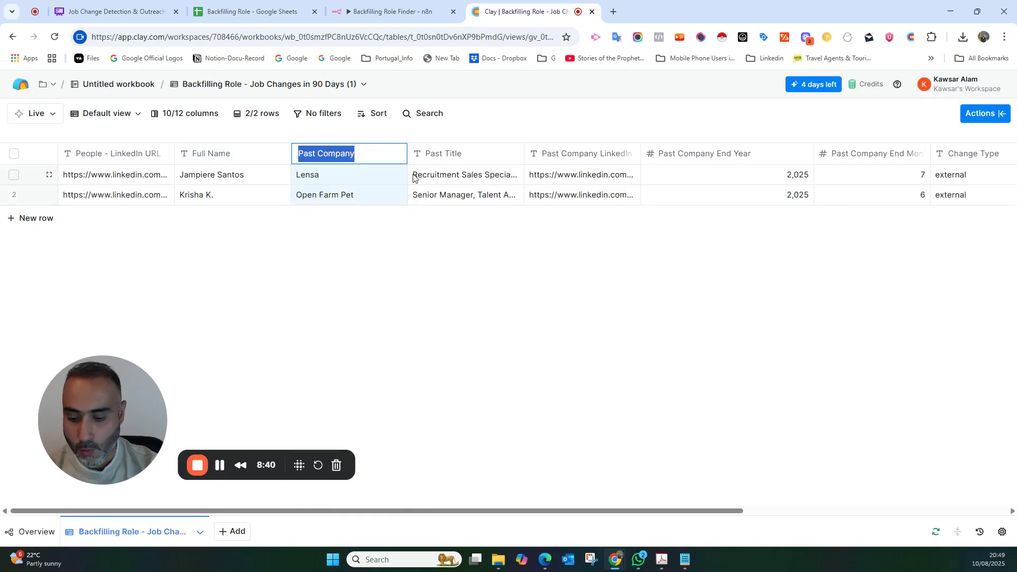
pyautogui.write('Coma')
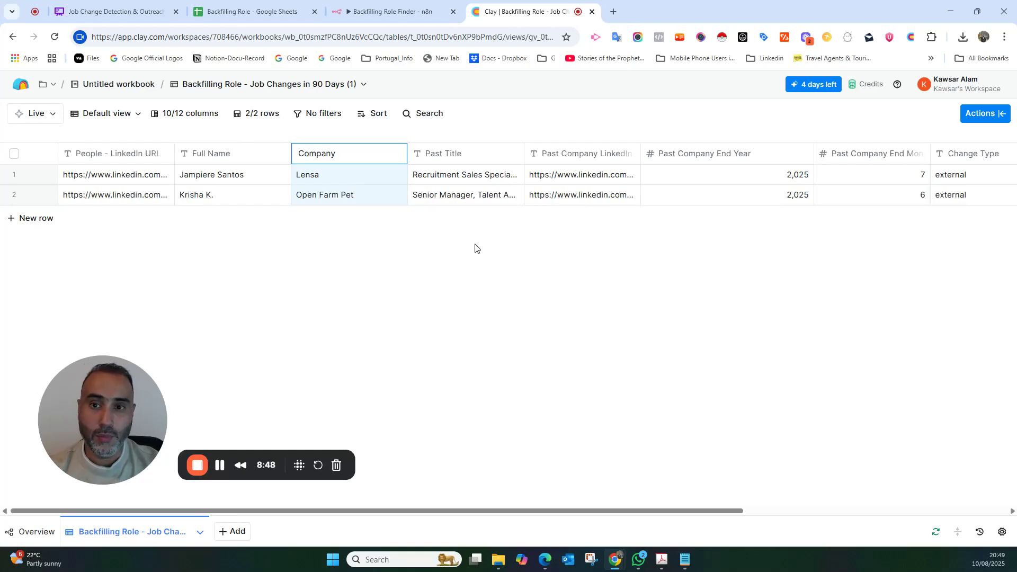
pyautogui.press('Escape')
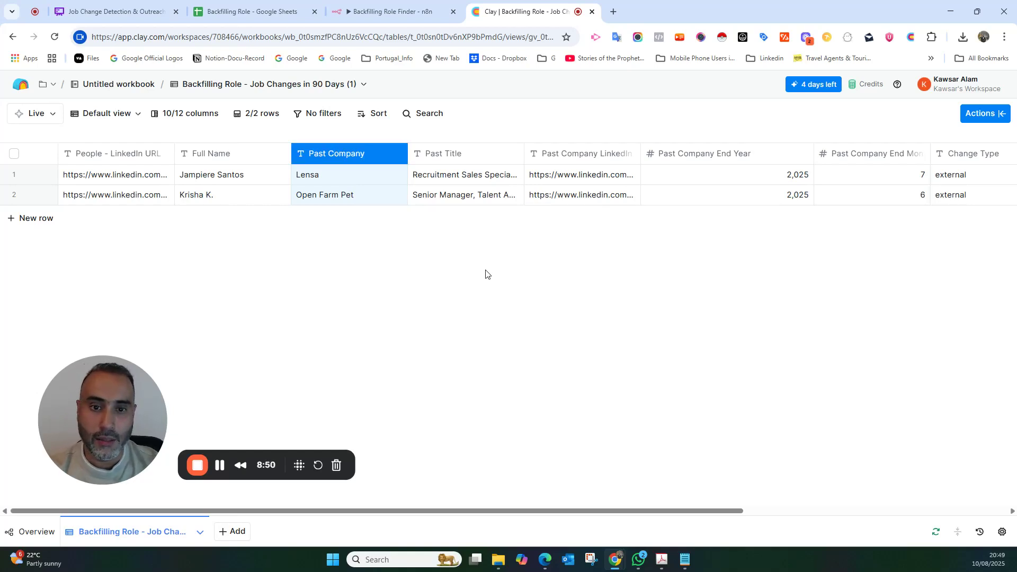
pyautogui.click(486, 273)
# - Look over the imported table's columns and widen the Past Company LinkedIn URL column to fit its heading
pyautogui.moveTo(713, 510); pyautogui.dragTo(955, 497)
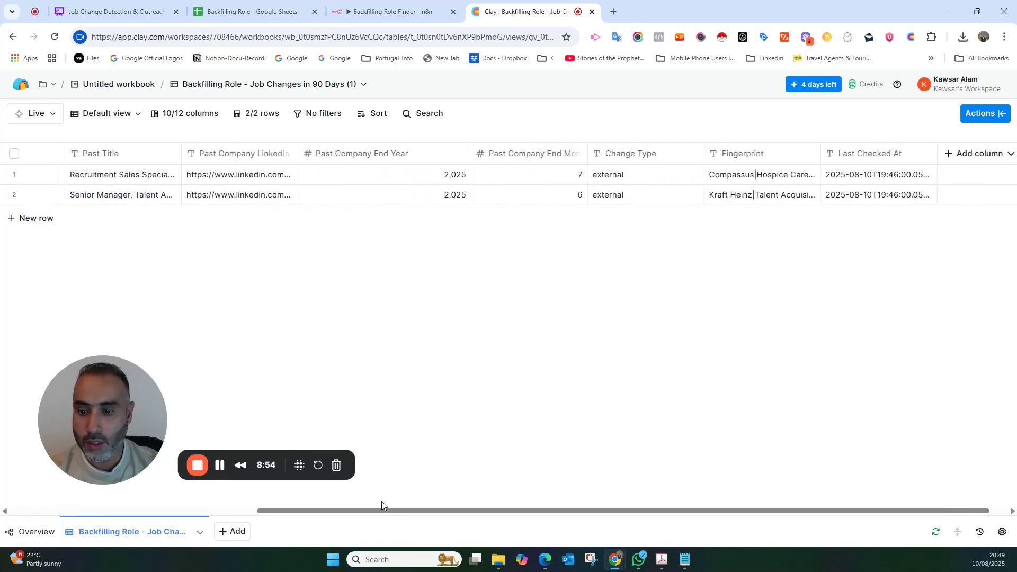
pyautogui.click(384, 174)
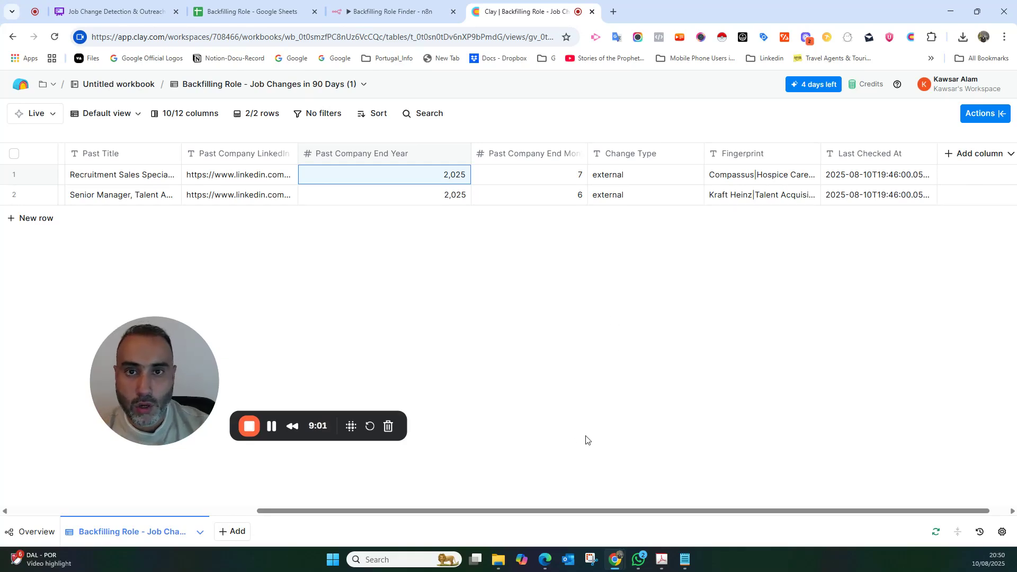
pyautogui.moveTo(567, 512); pyautogui.dragTo(715, 507)
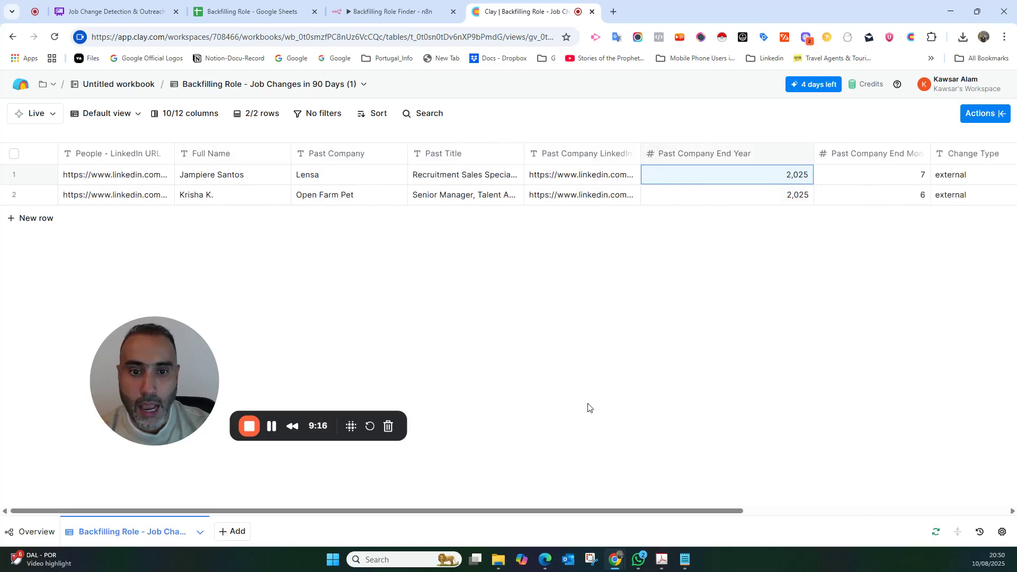
pyautogui.moveTo(567, 513); pyautogui.dragTo(867, 507)
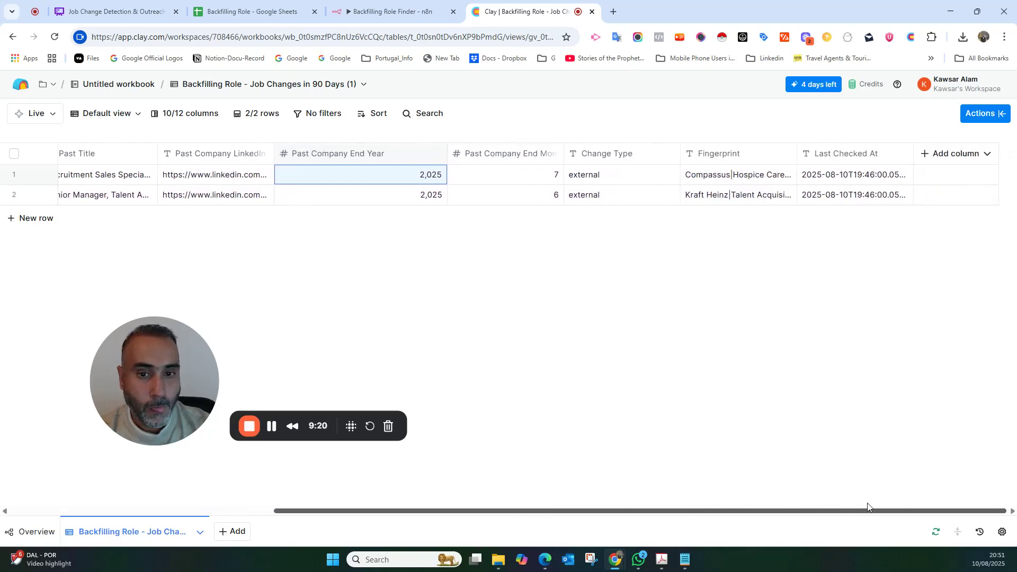
pyautogui.moveTo(275, 154); pyautogui.dragTo(311, 153)
pyautogui.click(590, 123)
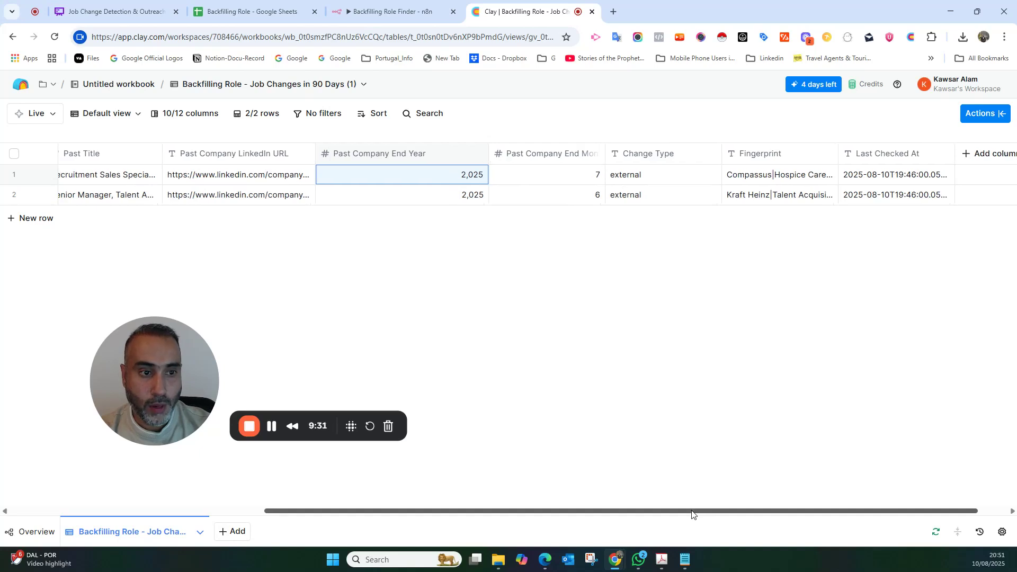
# - Open the table's enrichment actions and look at the Use AI setup
pyautogui.moveTo(692, 512); pyautogui.dragTo(718, 511)
pyautogui.click(973, 116)
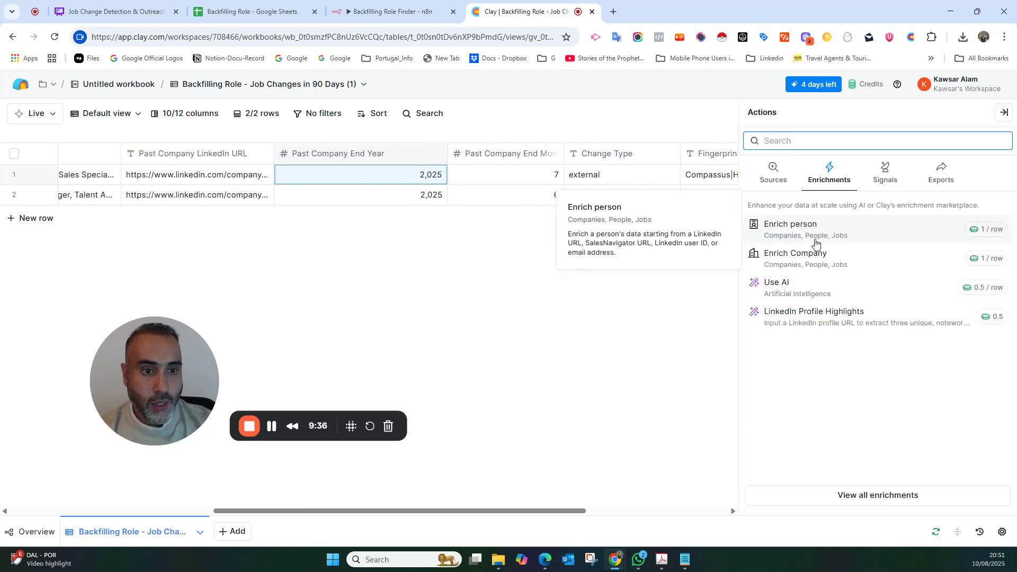
pyautogui.write('find')
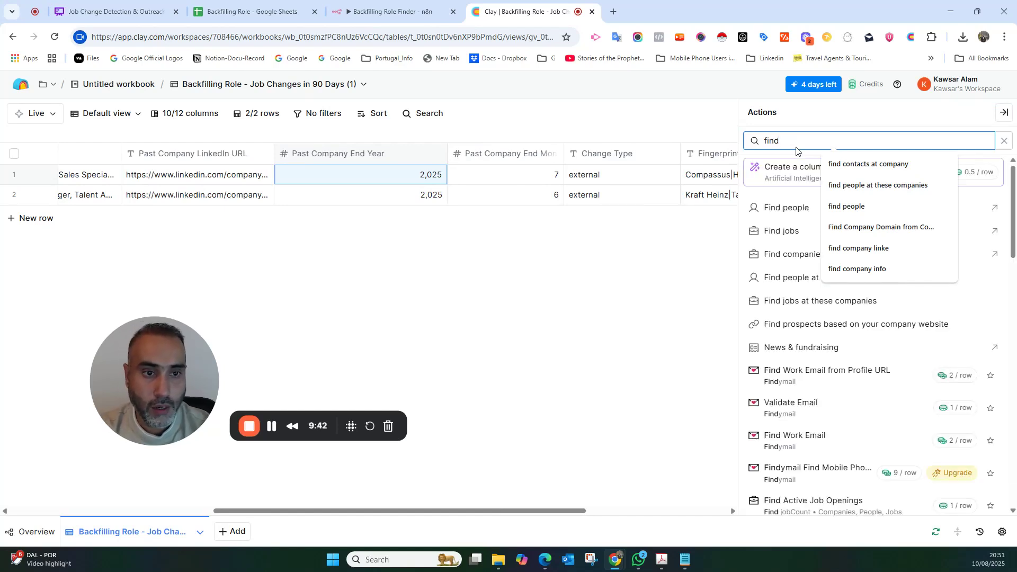
pyautogui.write(' c')
pyautogui.press('BackSpace')
pyautogui.press('BackSpace')
pyautogui.press('BackSpace')
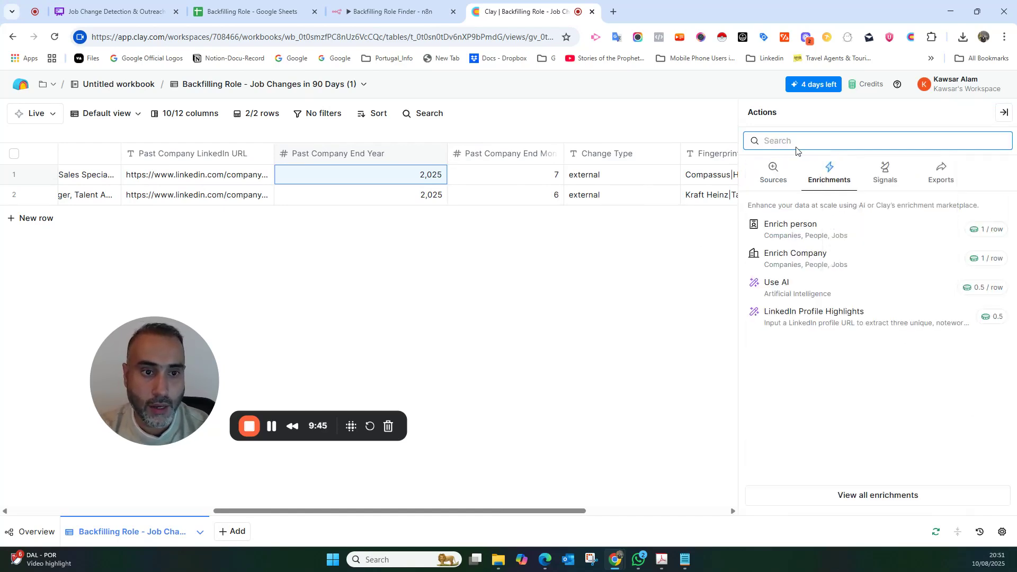
pyautogui.click(775, 281)
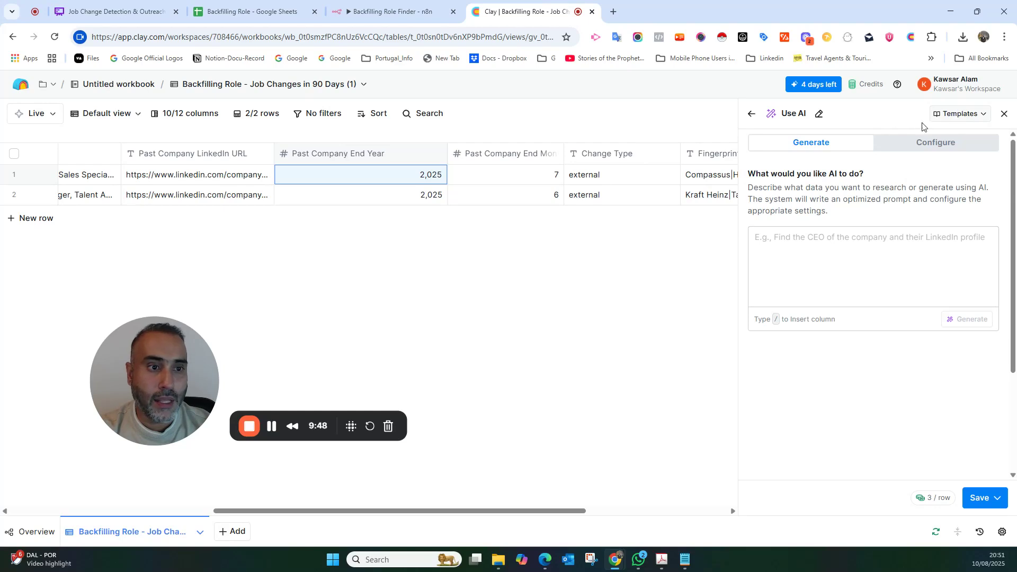
pyautogui.click(751, 116)
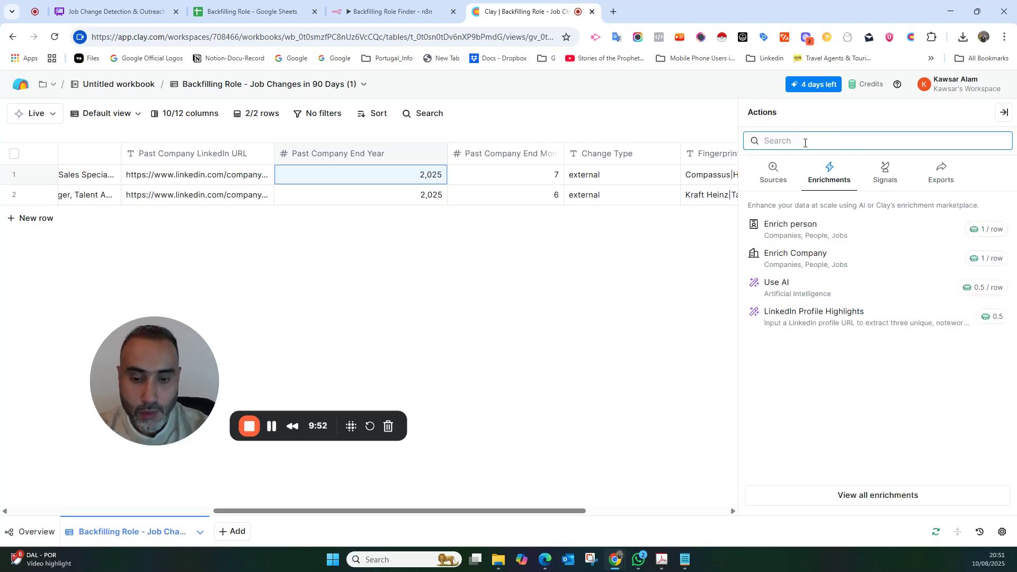
# - Search the enrichments for "find company domain" and try to set up the Company Name mapping in the Company Domain waterfall
pyautogui.write('find com')
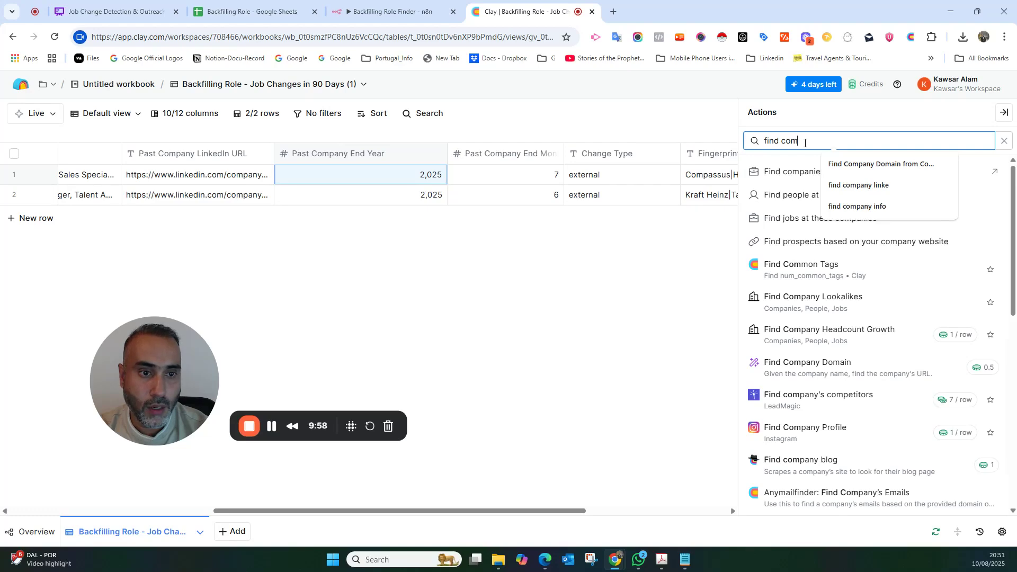
pyautogui.write('pany domain')
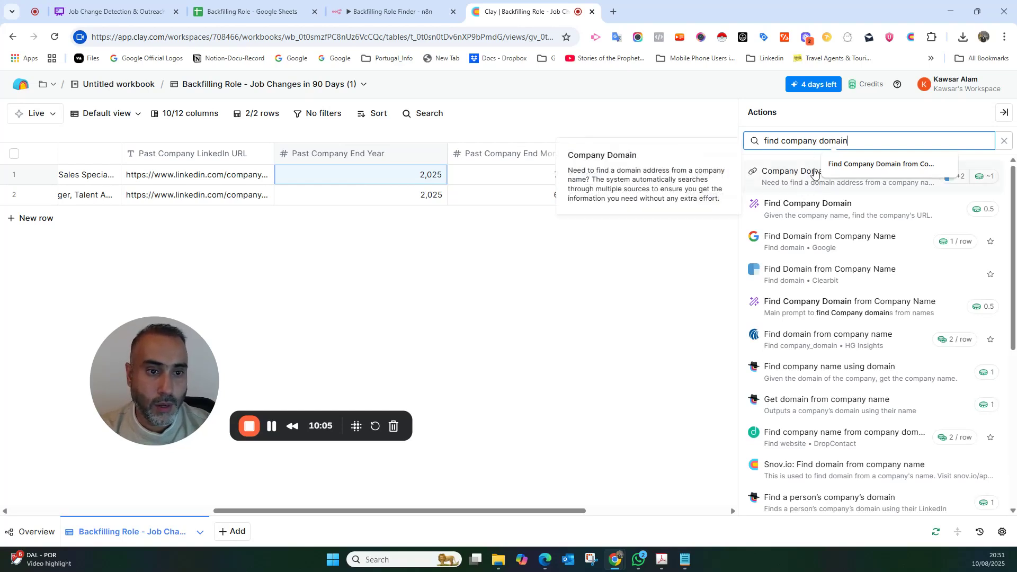
pyautogui.click(812, 170)
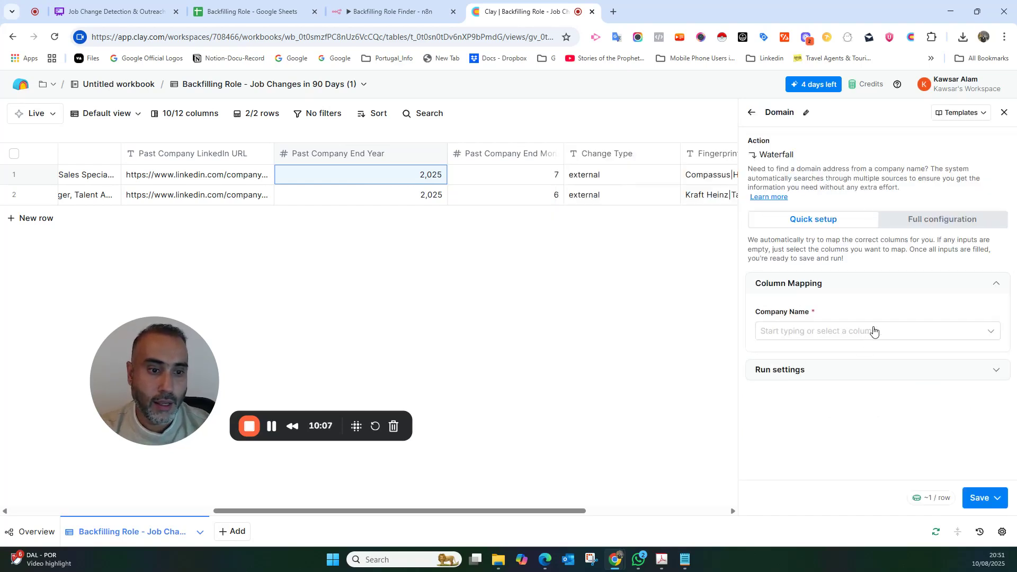
pyautogui.click(874, 330)
pyautogui.click(833, 295)
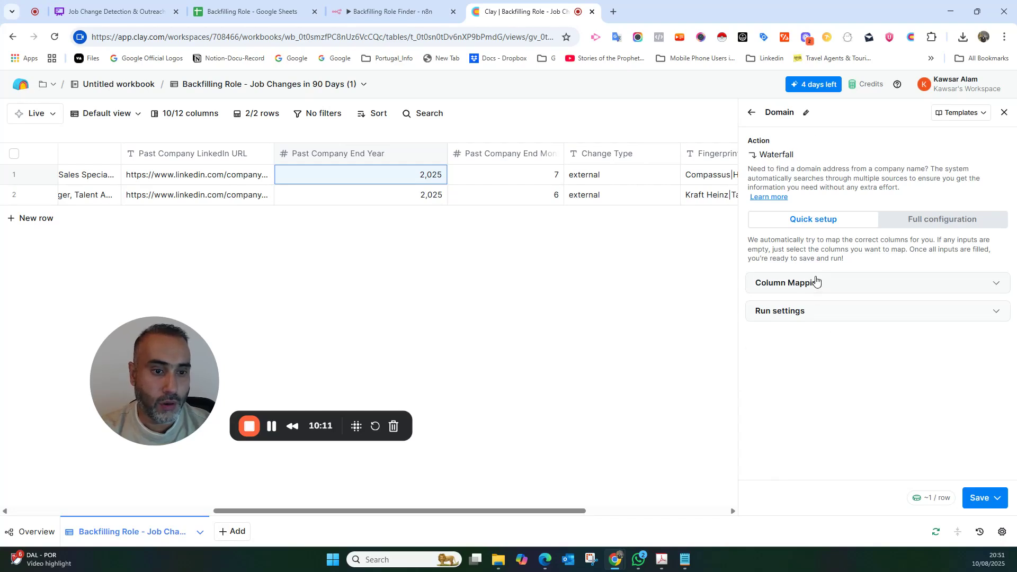
pyautogui.click(816, 281)
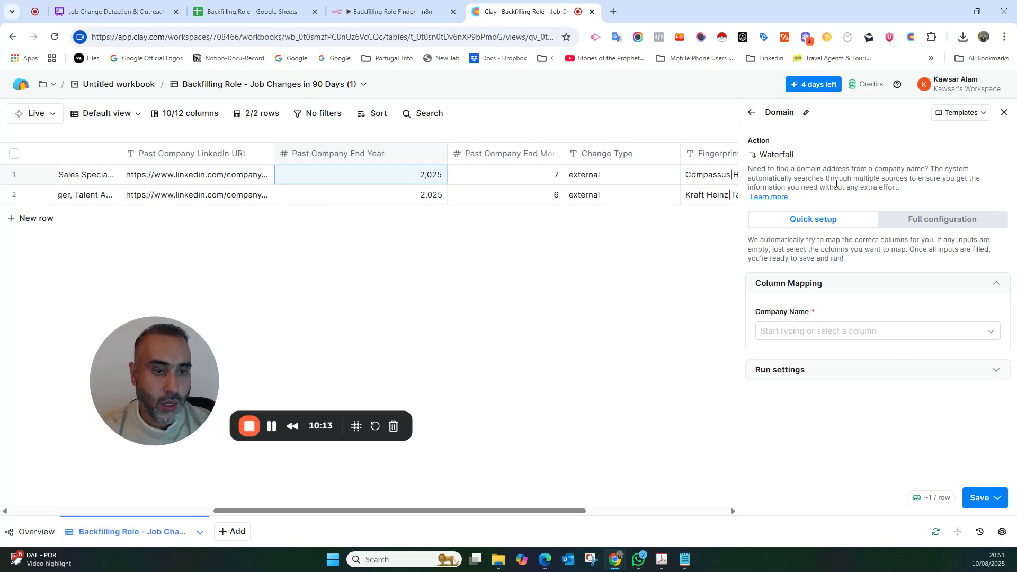
pyautogui.click(753, 111)
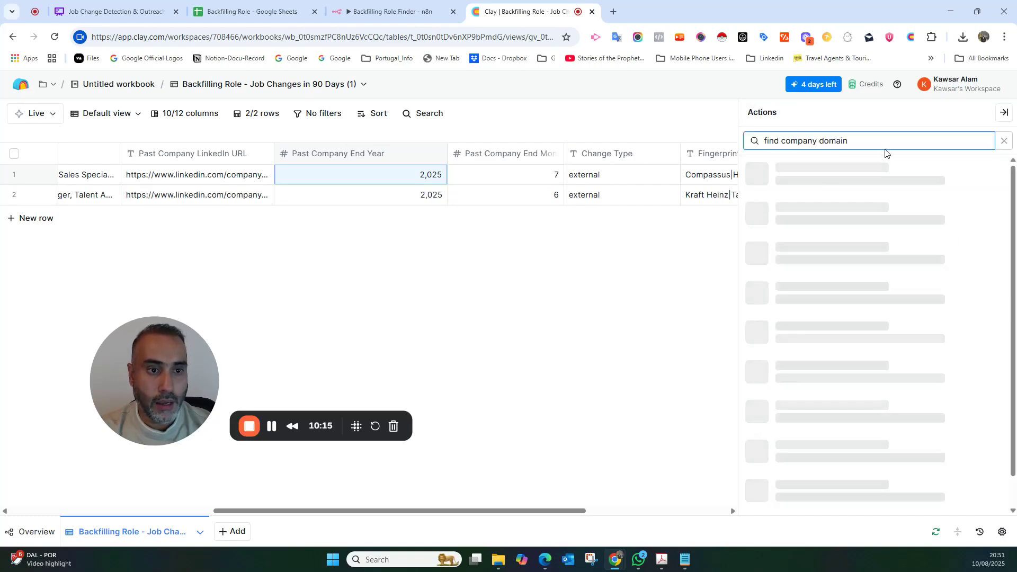
# - Look at the Find Company Domain AI template, close it and clear the enrichment search
pyautogui.moveTo(886, 140); pyautogui.dragTo(749, 142)
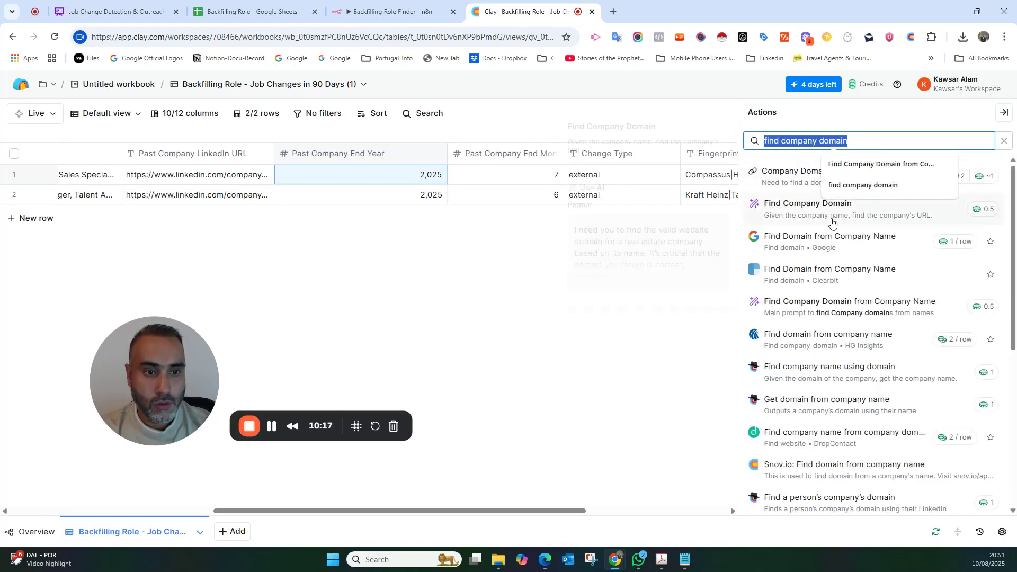
pyautogui.click(819, 209)
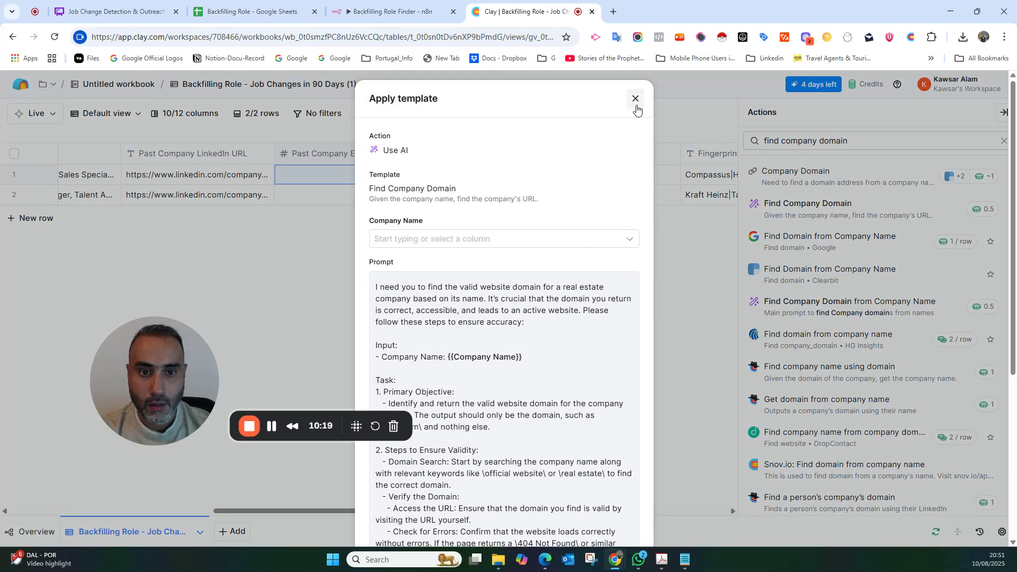
pyautogui.click(635, 99)
pyautogui.click(1004, 141)
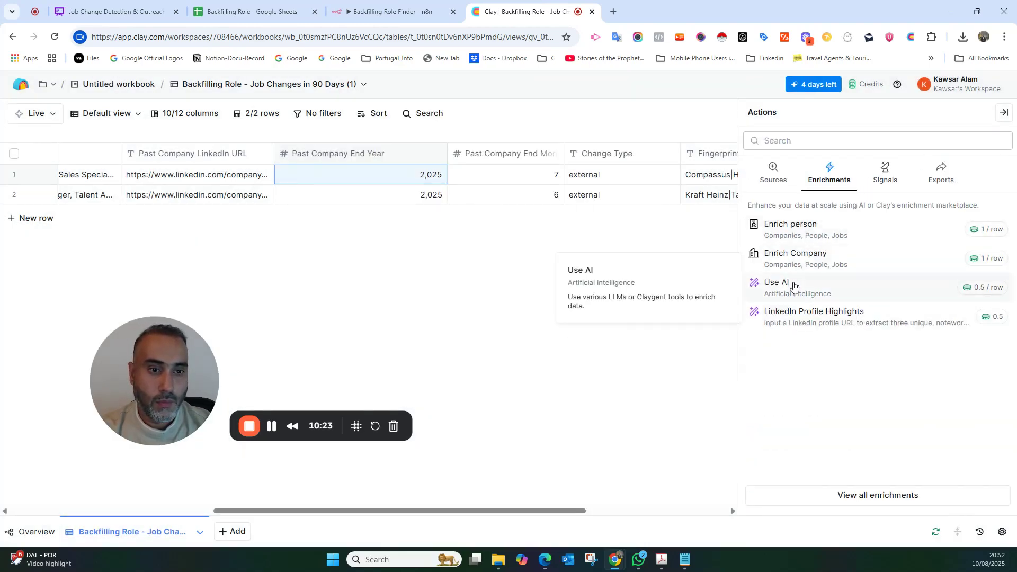
# - Generate a Use AI prompt from "find company domain using" the Past Company LinkedIn URL and Past Company columns
pyautogui.click(794, 286)
pyautogui.write('find company domain u')
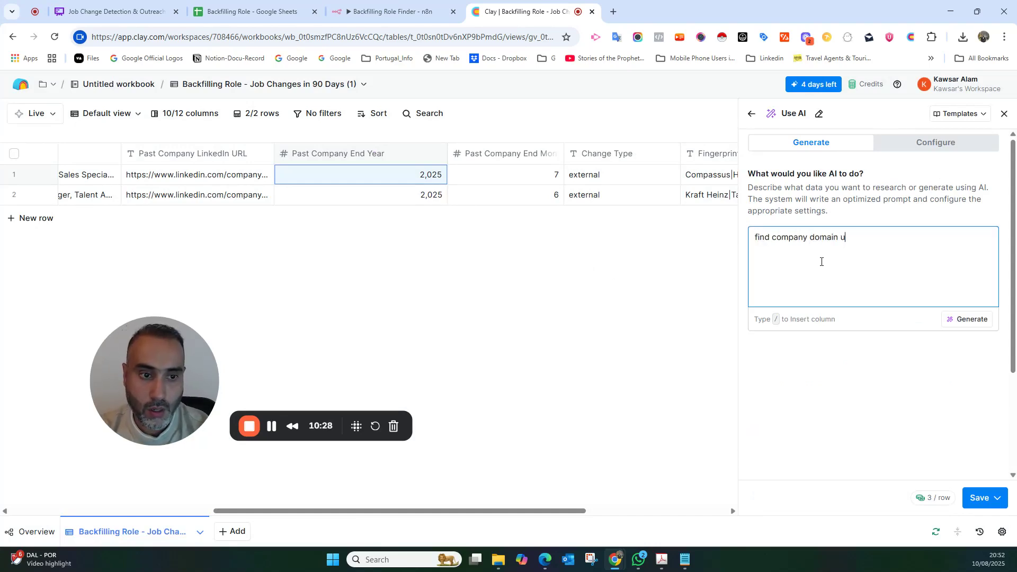
pyautogui.write('sing /')
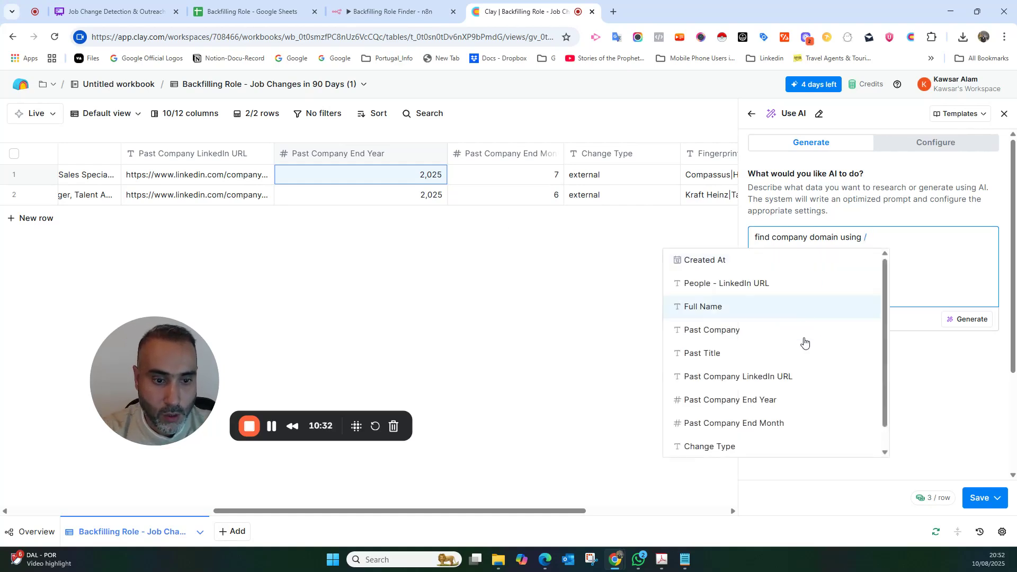
pyautogui.click(789, 379)
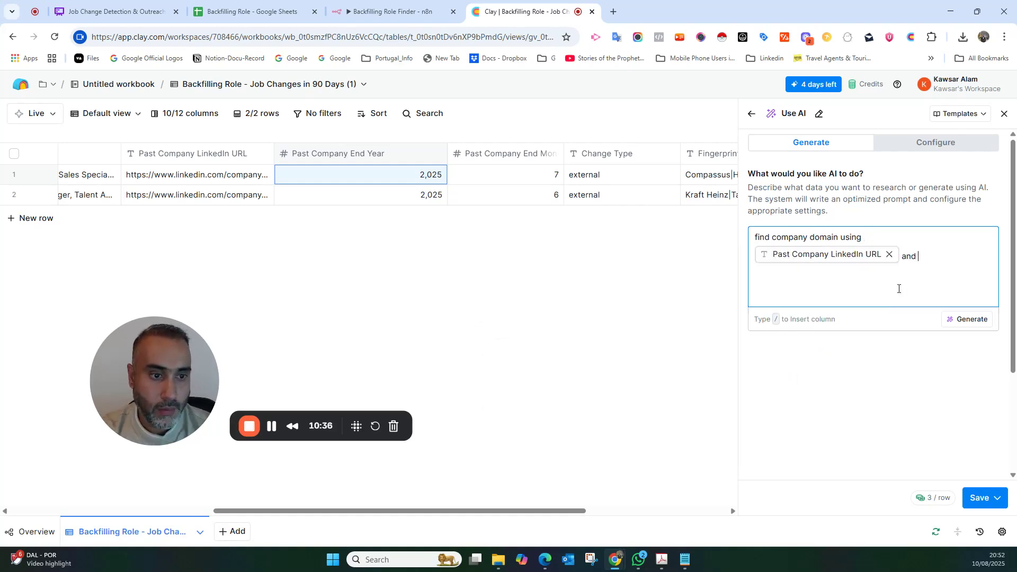
pyautogui.write('and /')
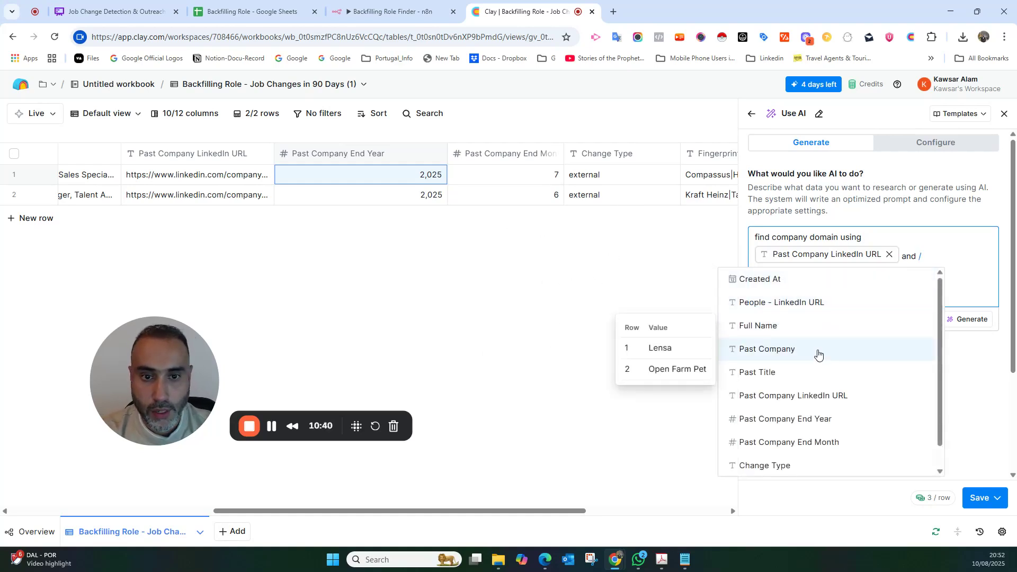
pyautogui.click(817, 354)
pyautogui.moveTo(530, 514); pyautogui.dragTo(511, 483)
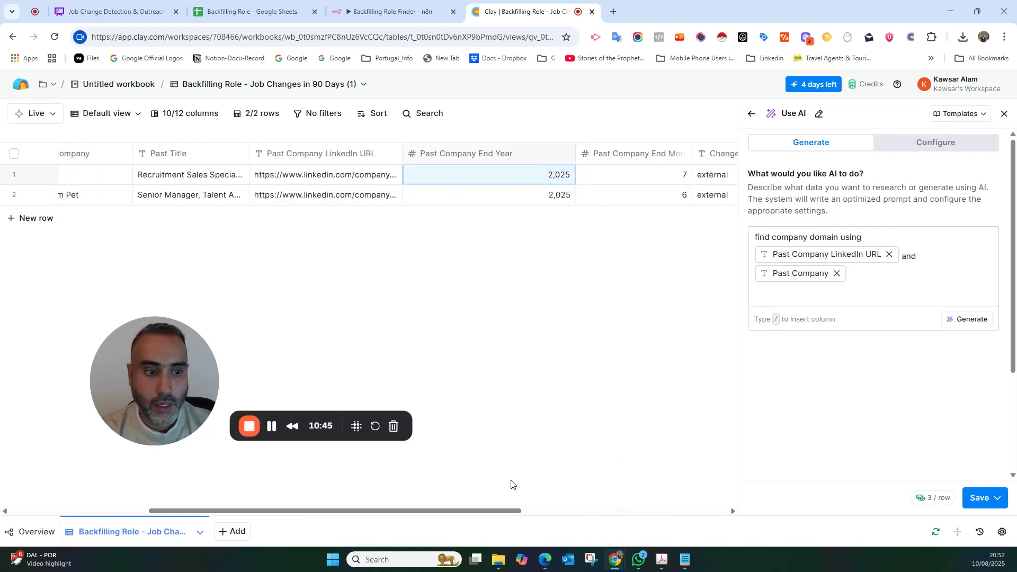
pyautogui.click(971, 320)
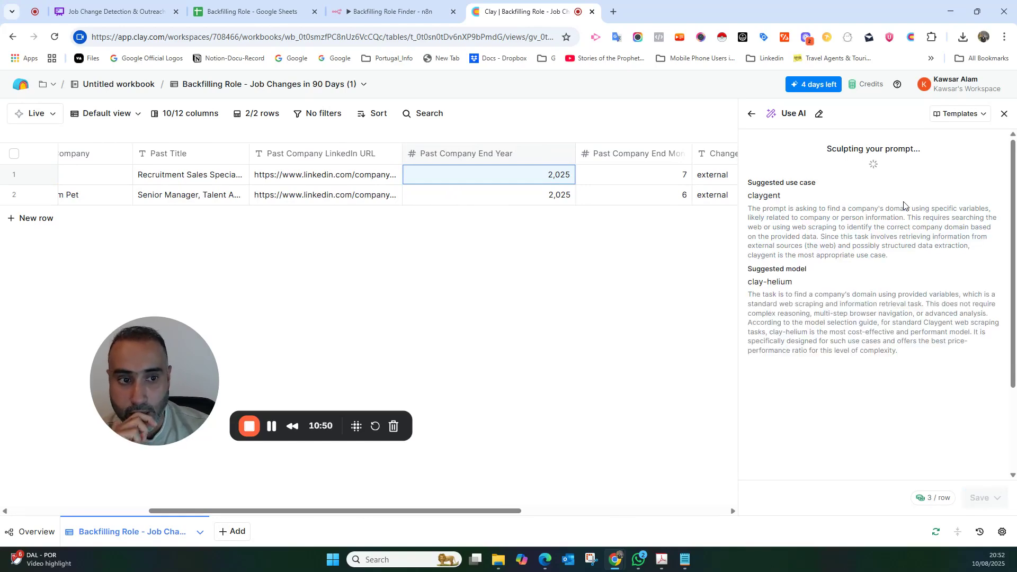
# - Review the generated prompt's context, instructions and examples, along with the defined outputs and run settings
pyautogui.scroll(-3, 868, 297)
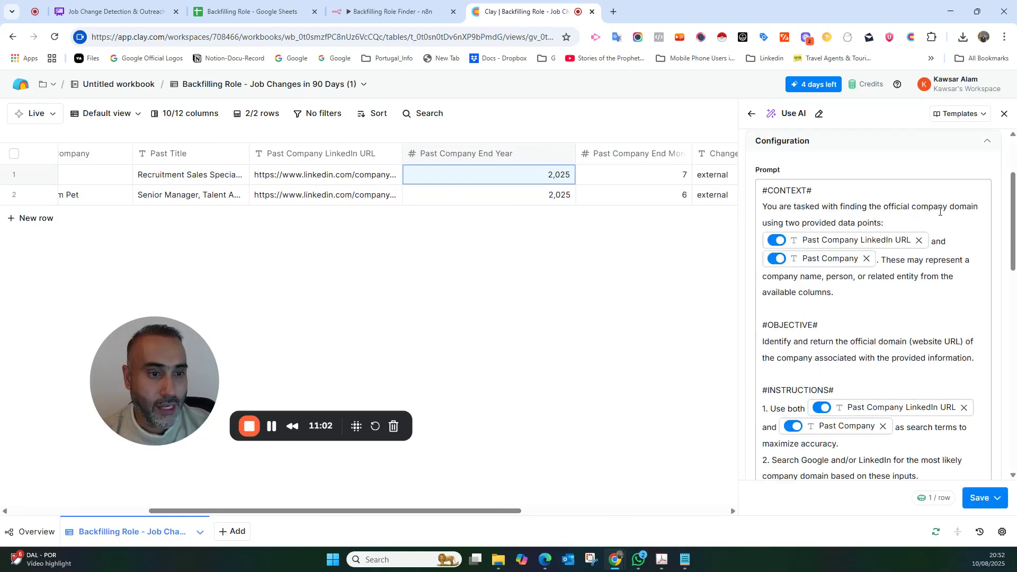
pyautogui.scroll(-2, 869, 325)
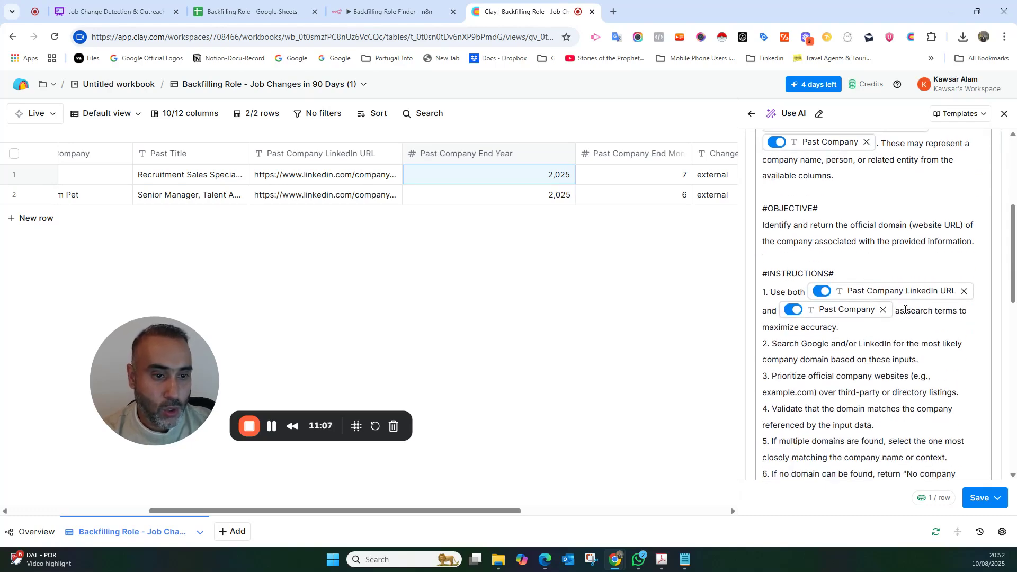
pyautogui.scroll(-4, 903, 308)
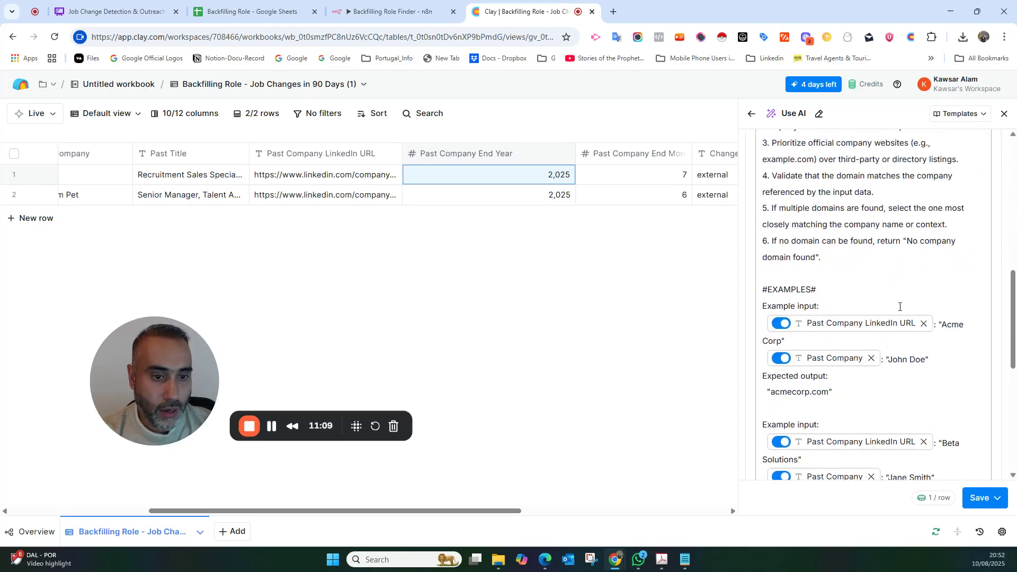
pyautogui.scroll(-2, 878, 302)
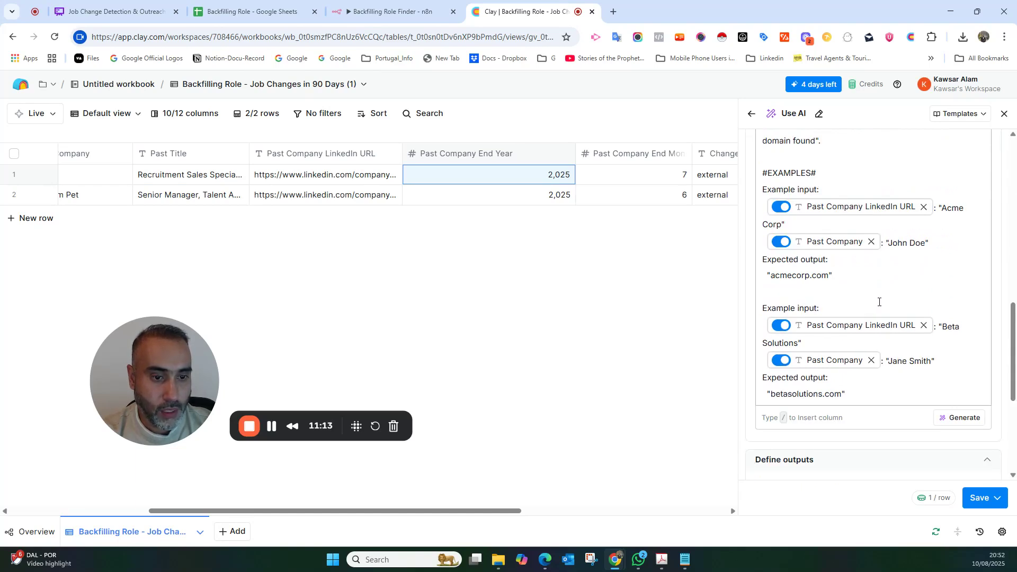
pyautogui.scroll(-1, 878, 302)
pyautogui.scroll(-3, 879, 304)
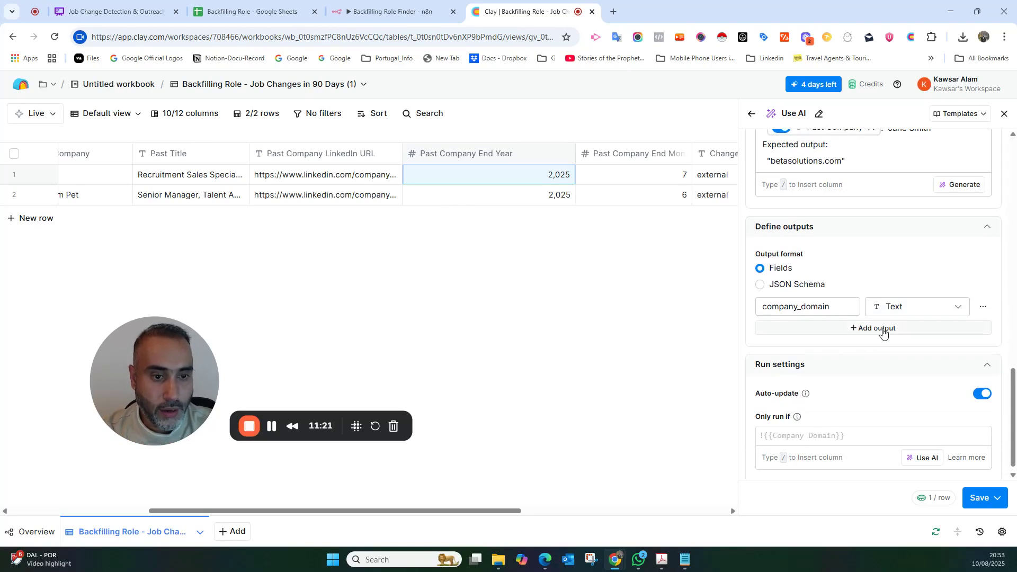
pyautogui.scroll(3, 904, 295)
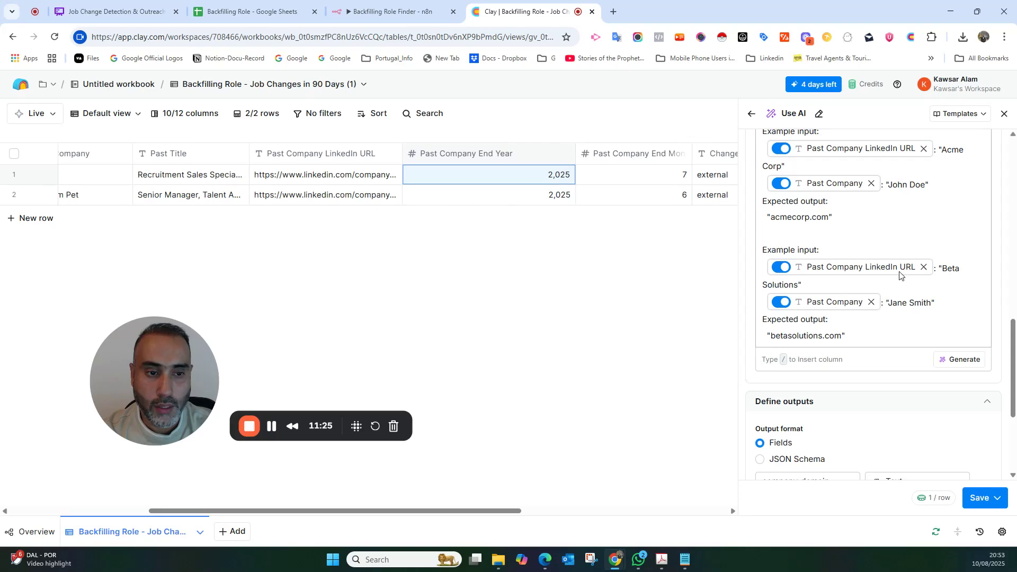
pyautogui.moveTo(896, 271)
pyautogui.scroll(-3, 895, 221)
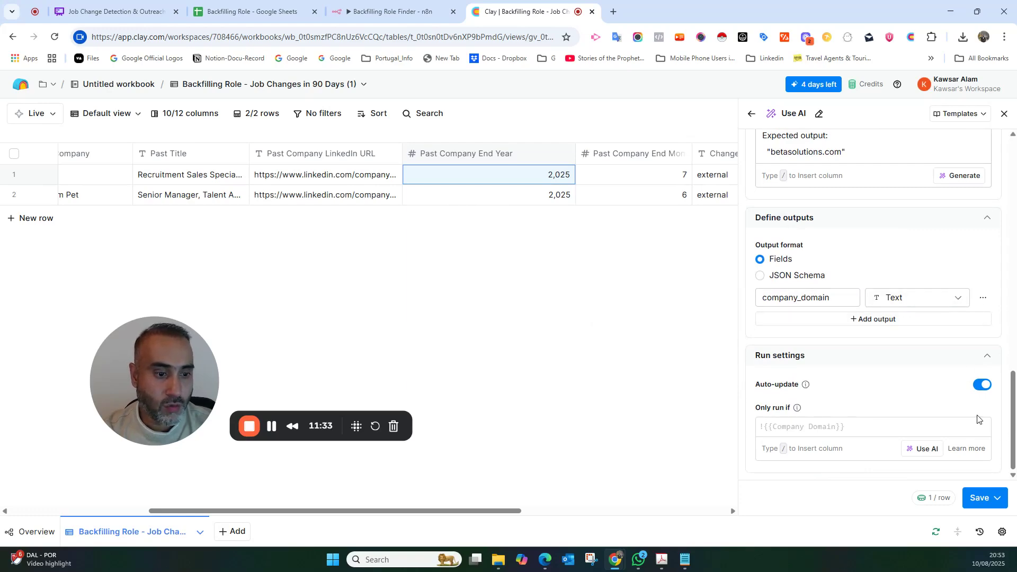
pyautogui.scroll(10, 918, 308)
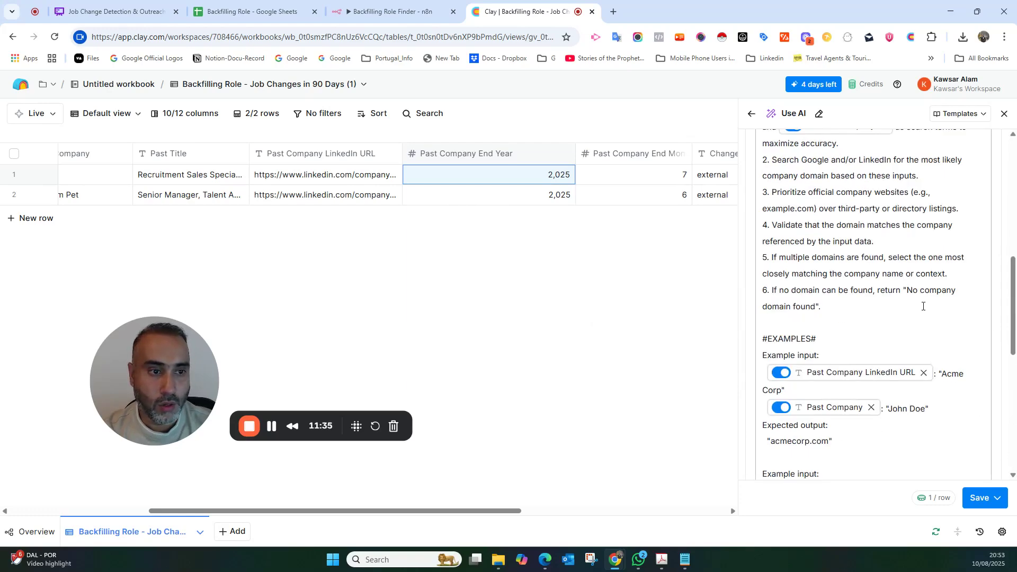
# - Save the AI enrichment, run it on the 2 rows in this view and check the Company Domain columns
pyautogui.scroll(-10, 922, 305)
pyautogui.click(996, 498)
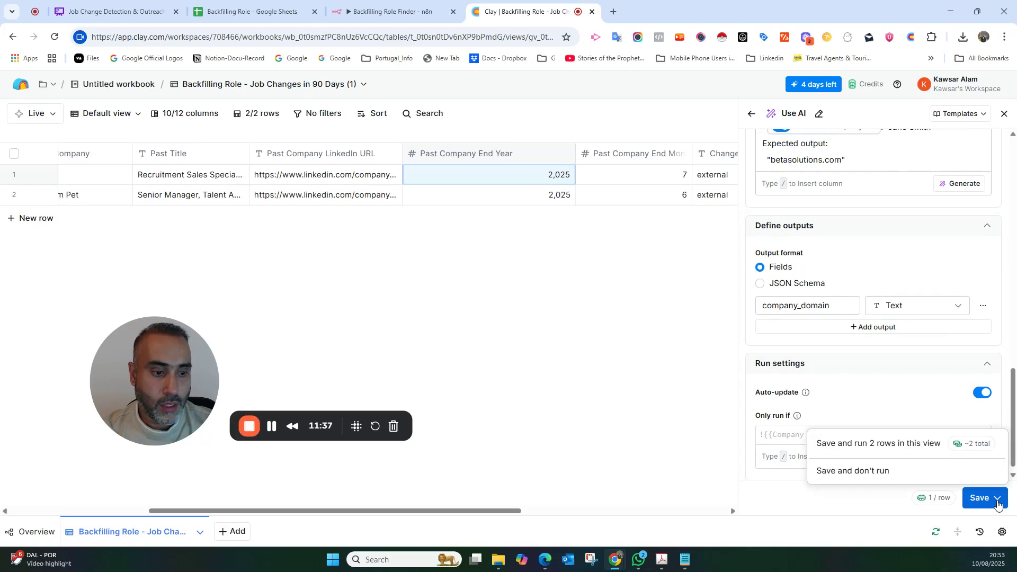
pyautogui.click(895, 444)
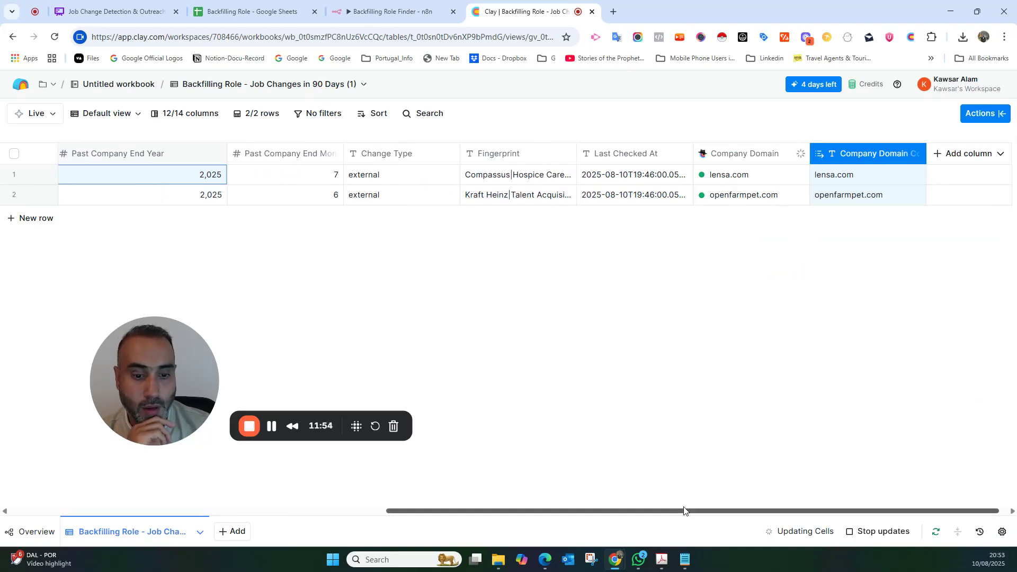
pyautogui.moveTo(681, 511); pyautogui.dragTo(770, 511)
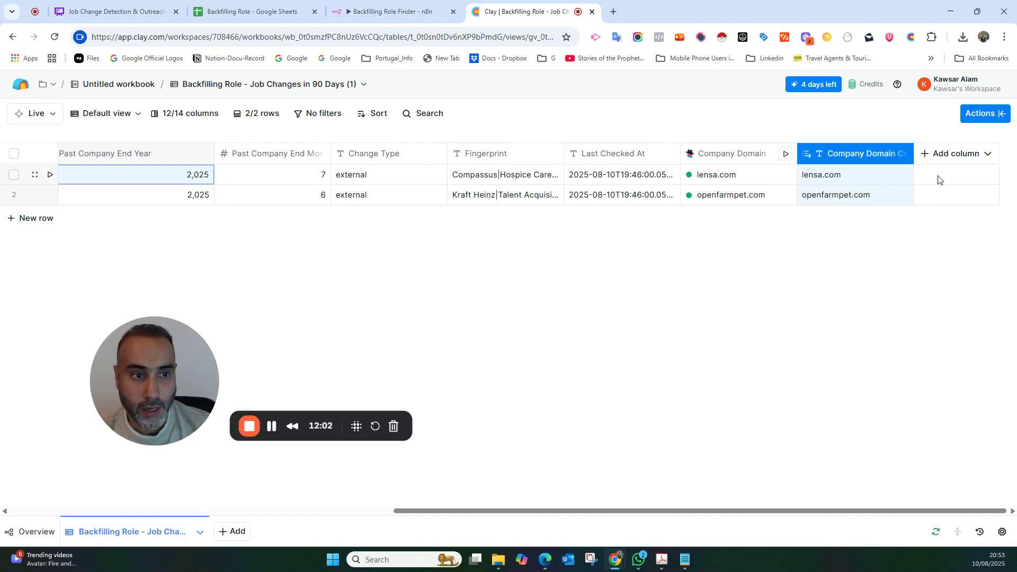
# - Search the enrichments for "find contacts" and add Find Contacts at Company to the table
pyautogui.click(986, 156)
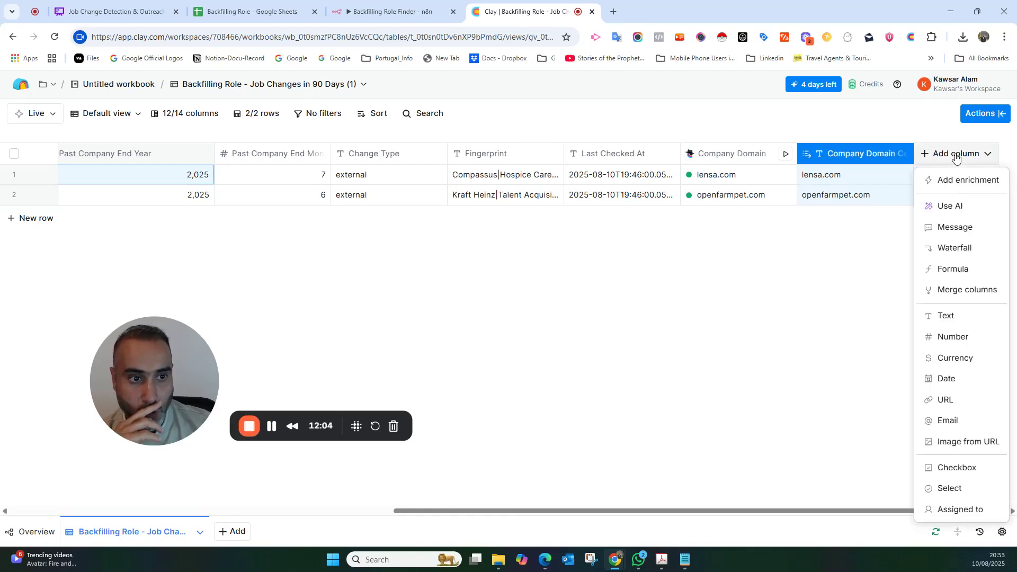
pyautogui.click(957, 182)
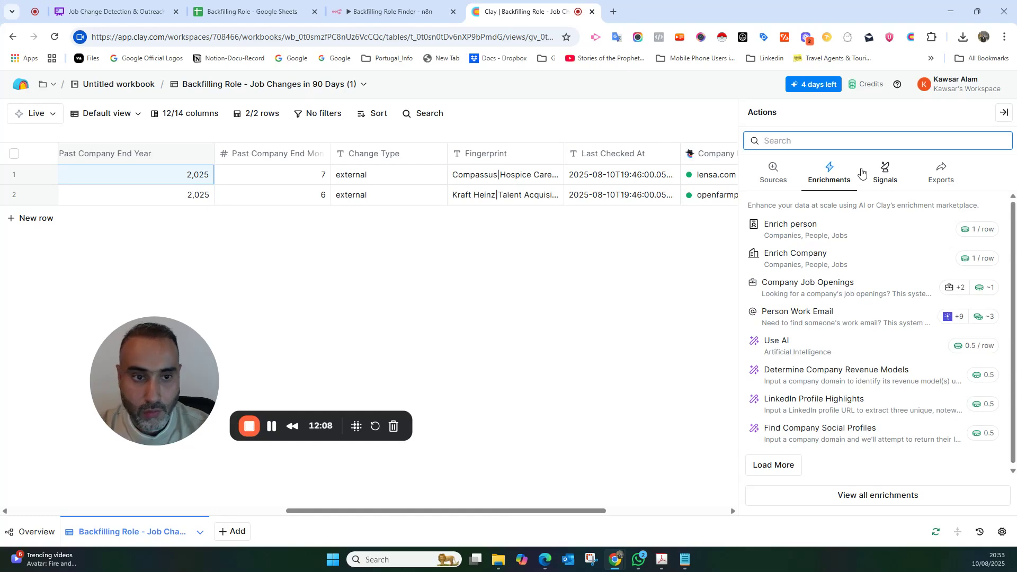
pyautogui.write('find conta')
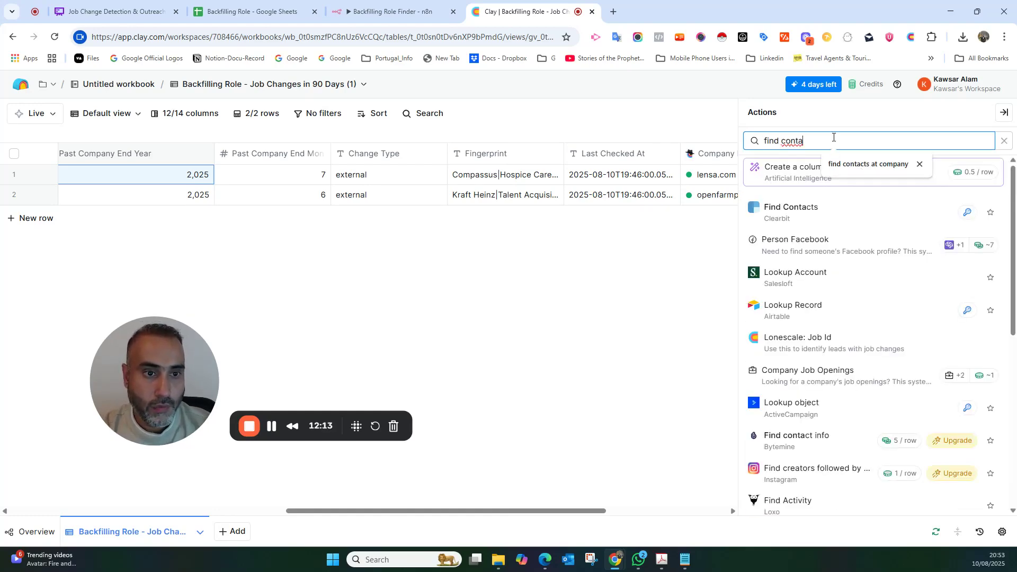
pyautogui.press('BackSpace')
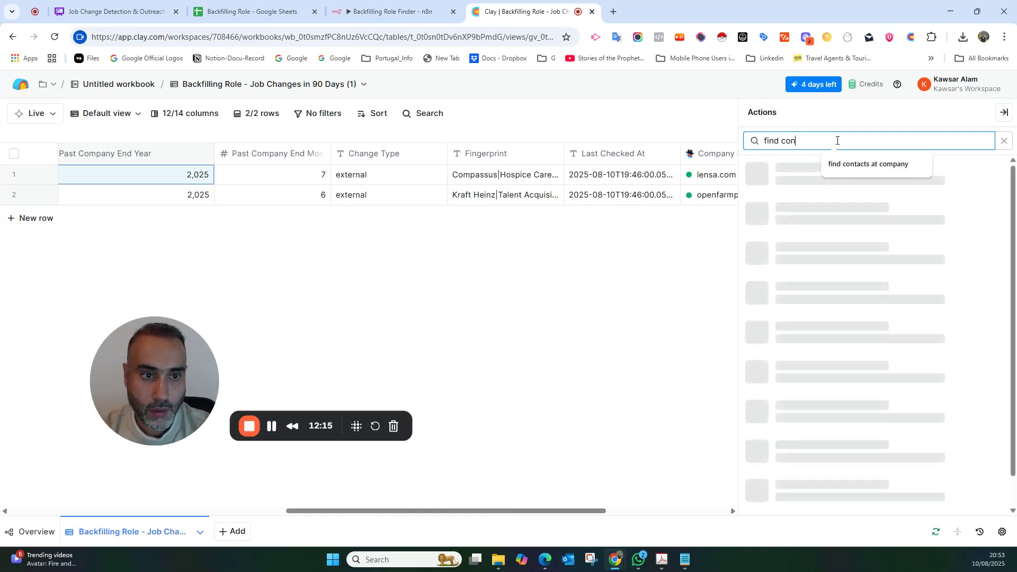
pyautogui.write('tact')
pyautogui.press('BackSpace')
pyautogui.press('BackSpace')
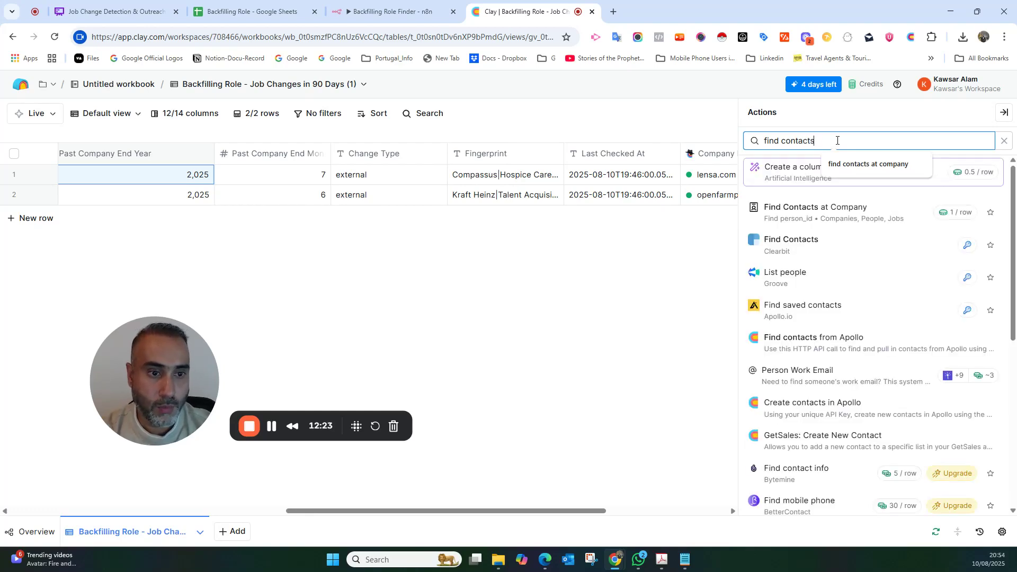
pyautogui.click(854, 208)
pyautogui.click(510, 286)
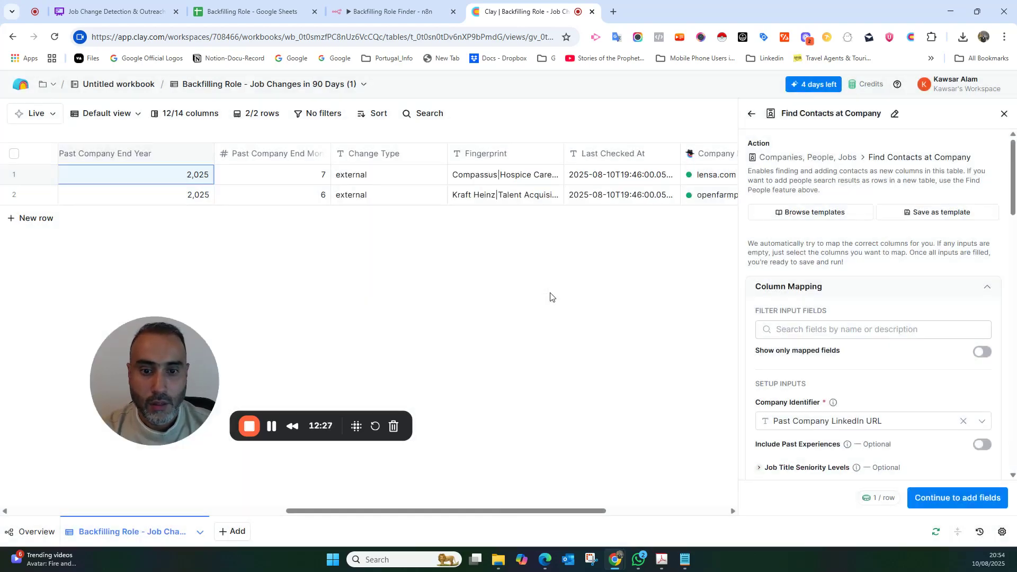
# - Review the Find Contacts at Company inputs and set Job Functions to Human Resources and Recruiting
pyautogui.scroll(-3, 984, 275)
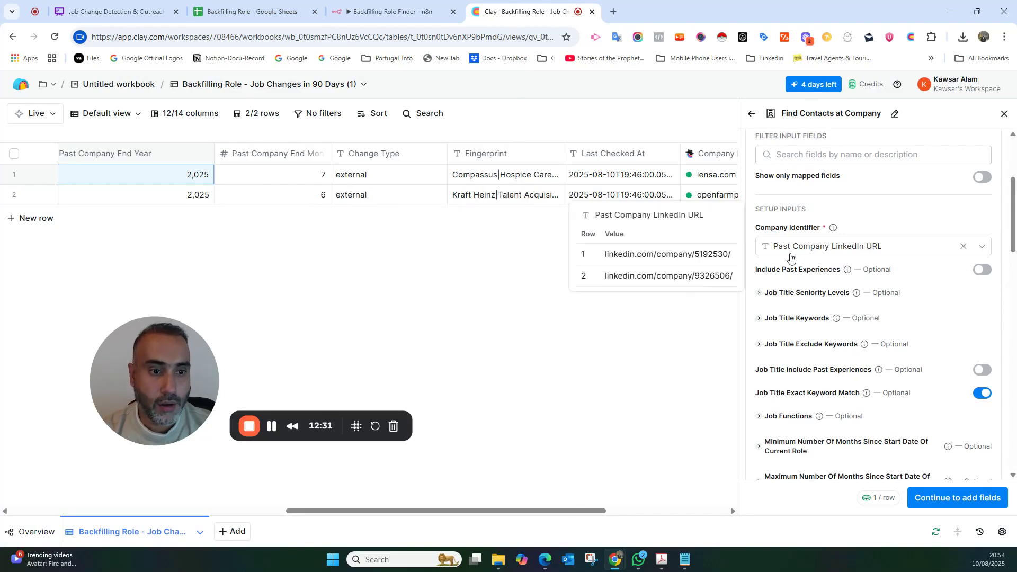
pyautogui.moveTo(835, 231)
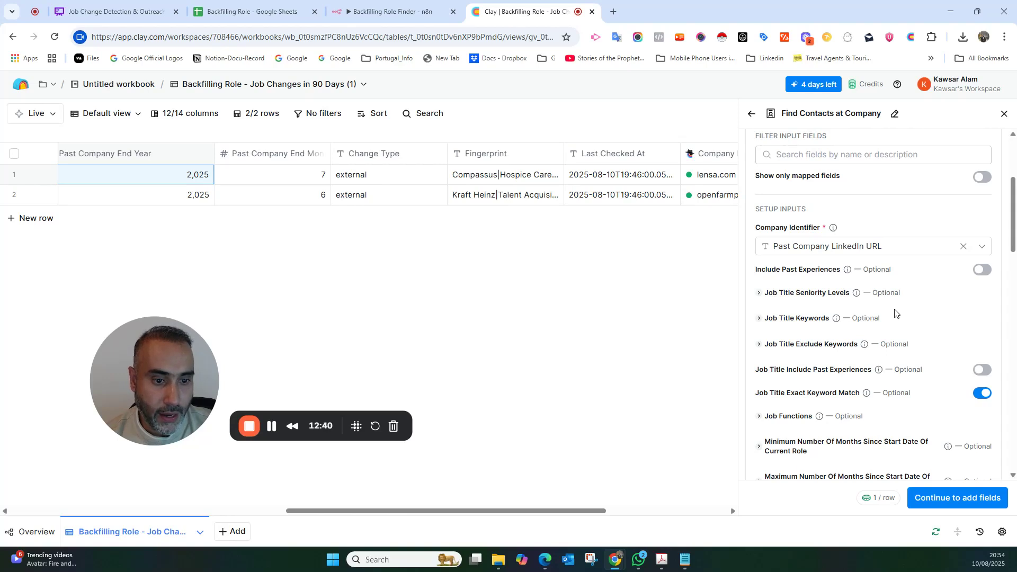
pyautogui.scroll(-2, 894, 310)
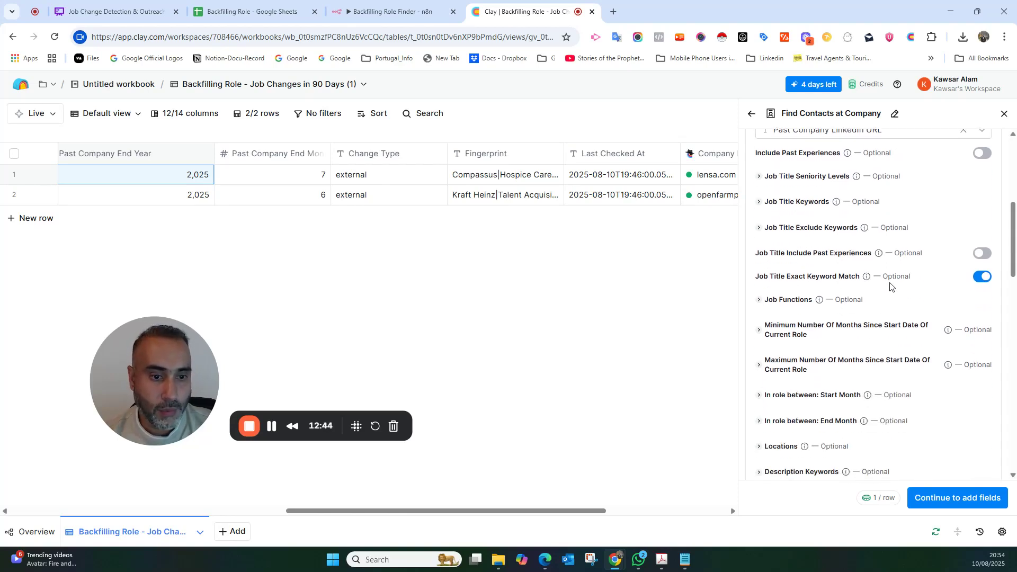
pyautogui.scroll(3, 863, 246)
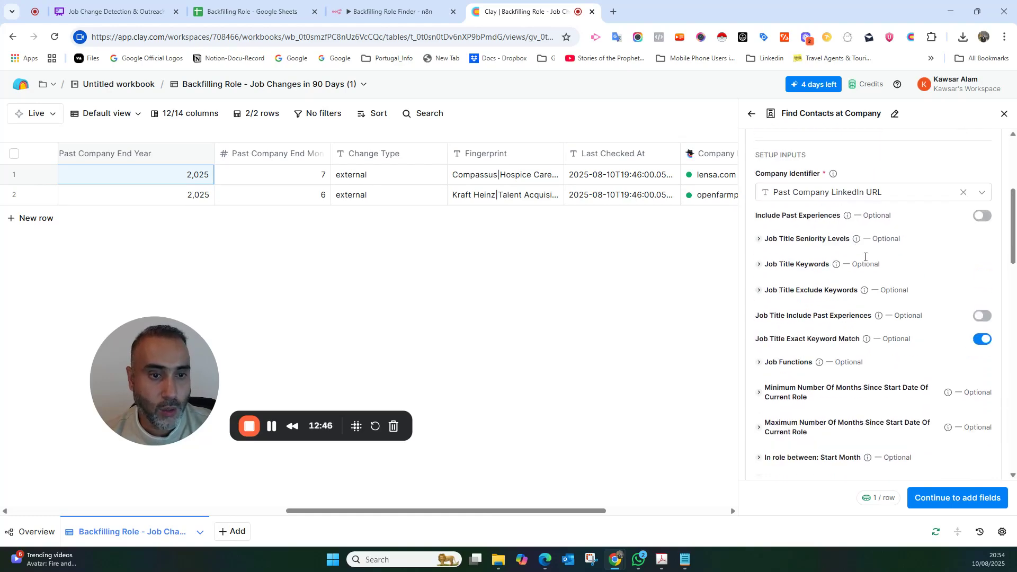
pyautogui.scroll(-4, 839, 235)
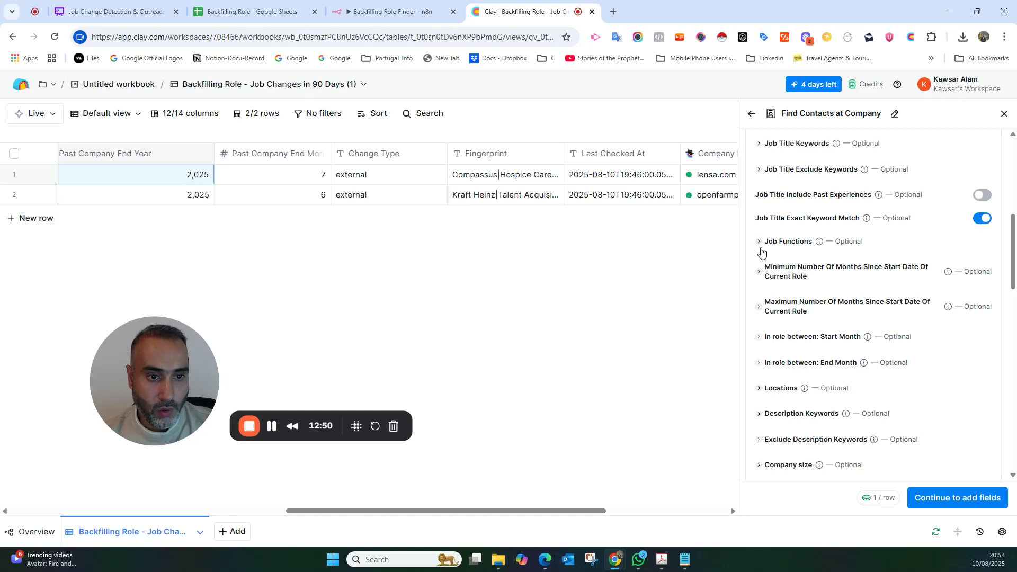
pyautogui.click(760, 243)
pyautogui.click(802, 265)
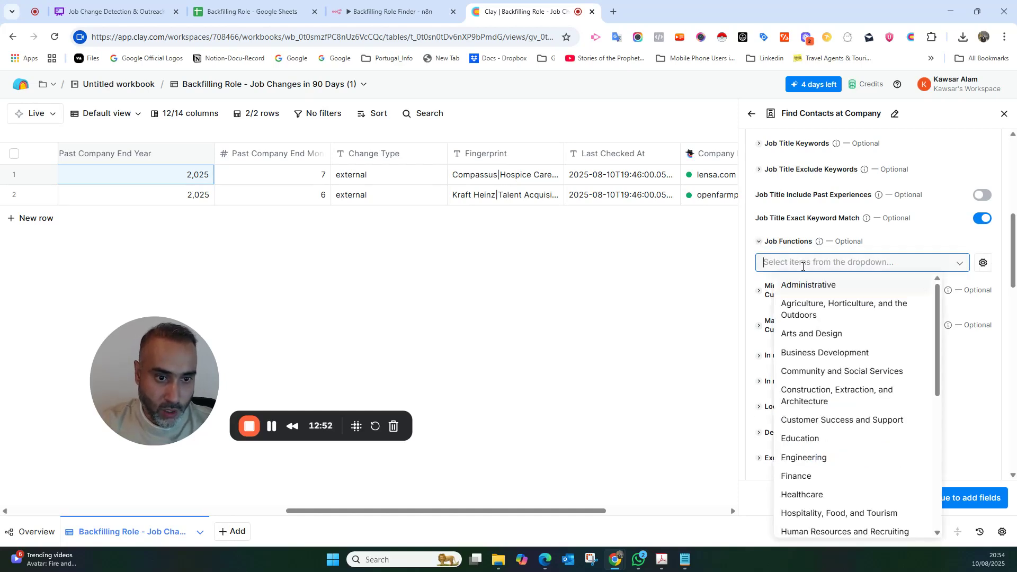
pyautogui.write('human')
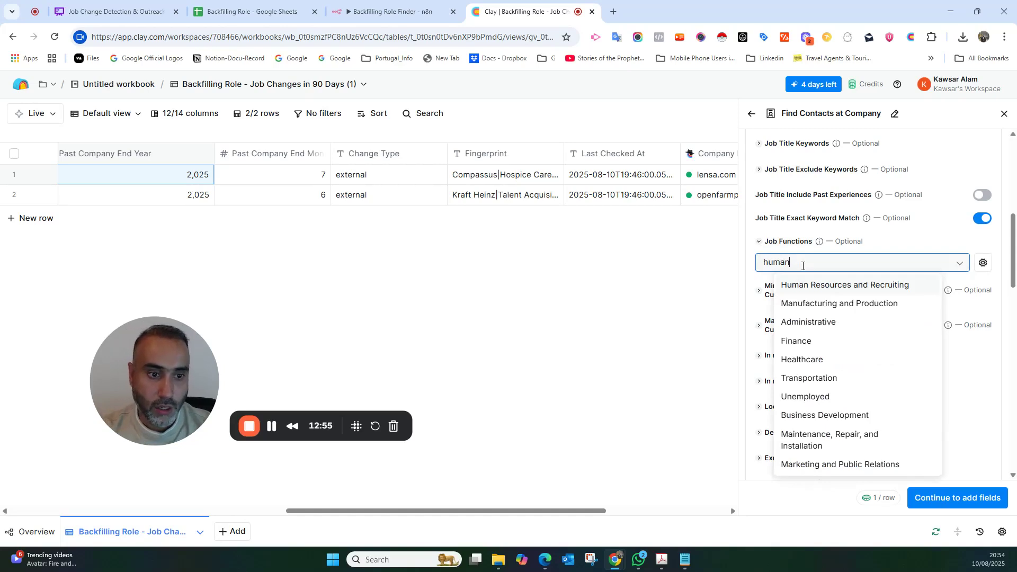
pyautogui.click(840, 286)
pyautogui.click(741, 273)
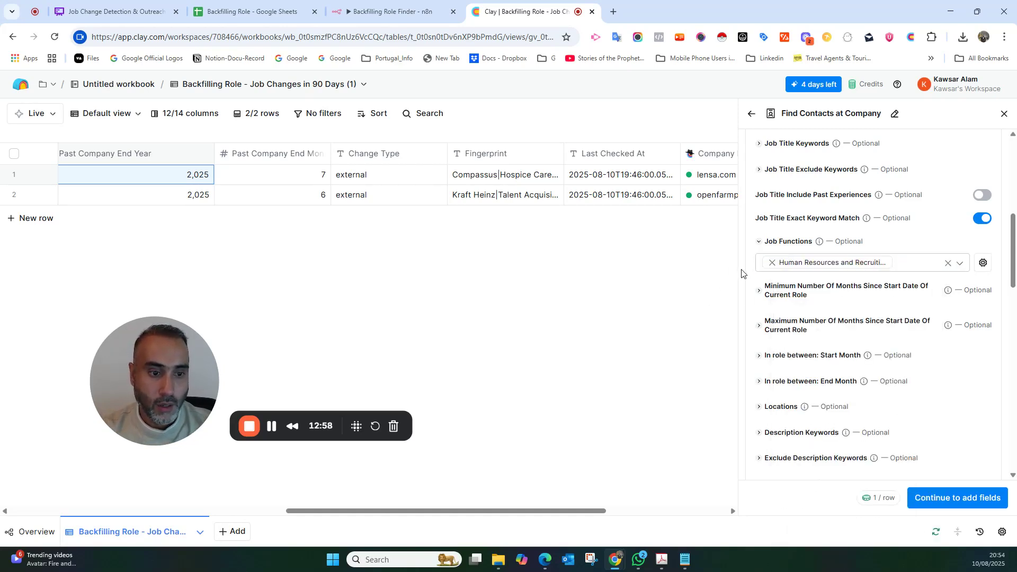
# - Continue to the output fields and select the people's Name, Url and Title as columns to add
pyautogui.click(963, 498)
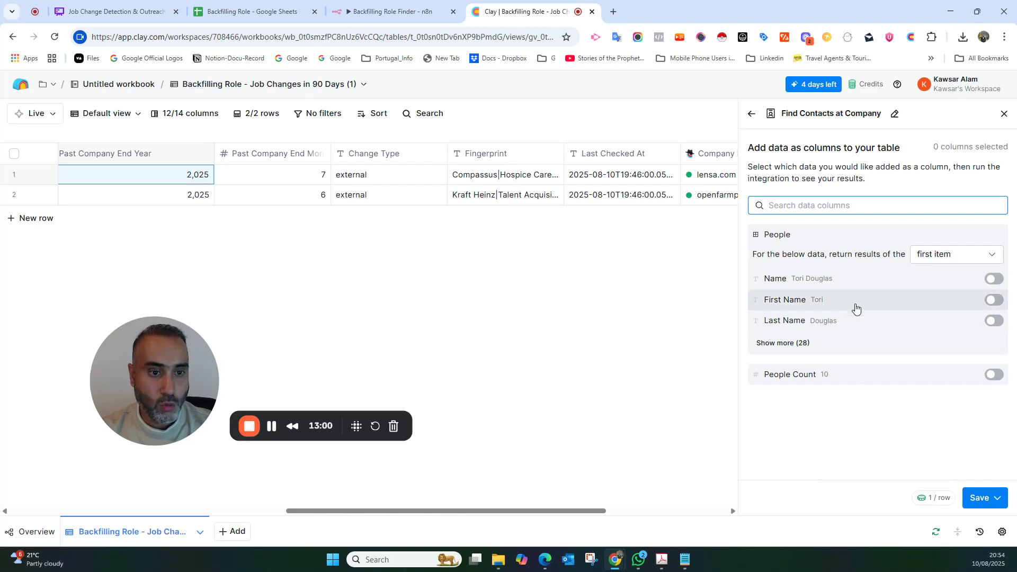
pyautogui.click(994, 279)
pyautogui.click(985, 341)
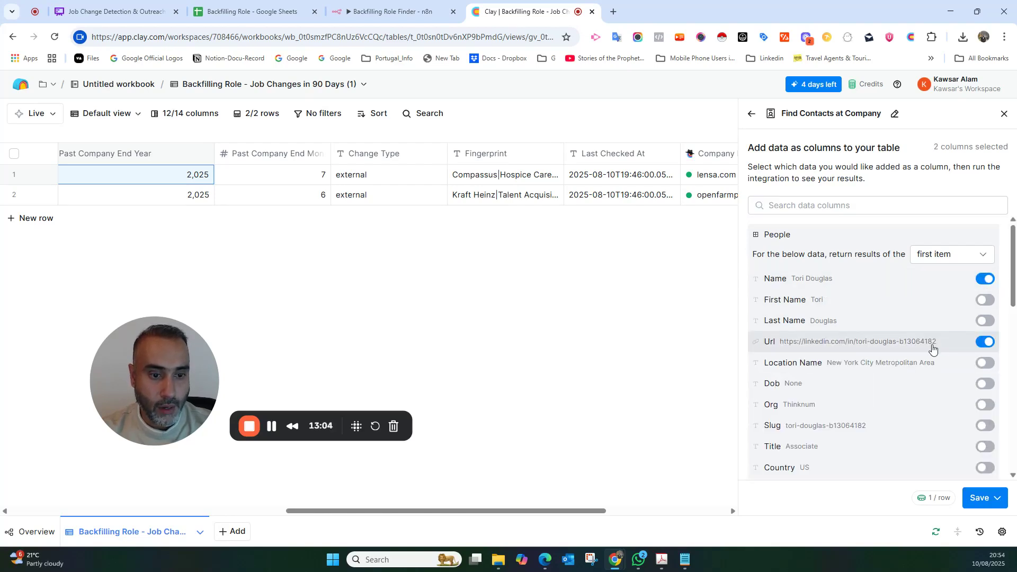
pyautogui.scroll(-1, 931, 347)
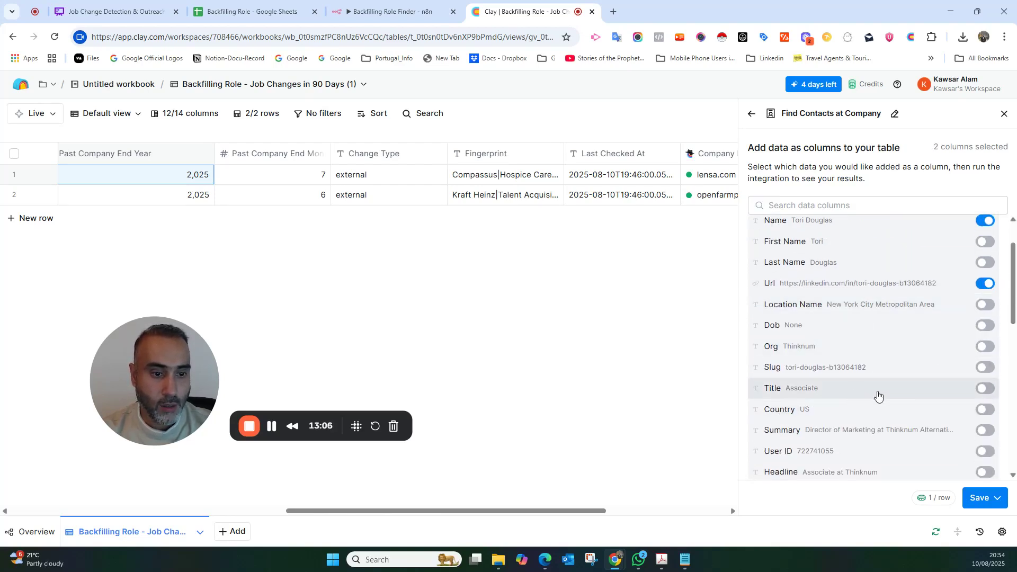
pyautogui.click(986, 389)
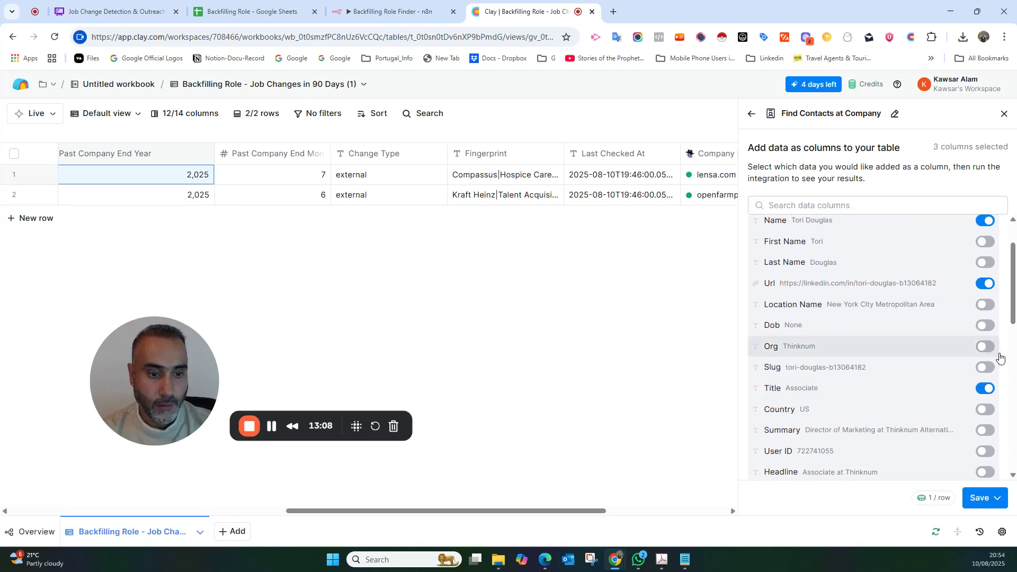
pyautogui.scroll(-1, 999, 356)
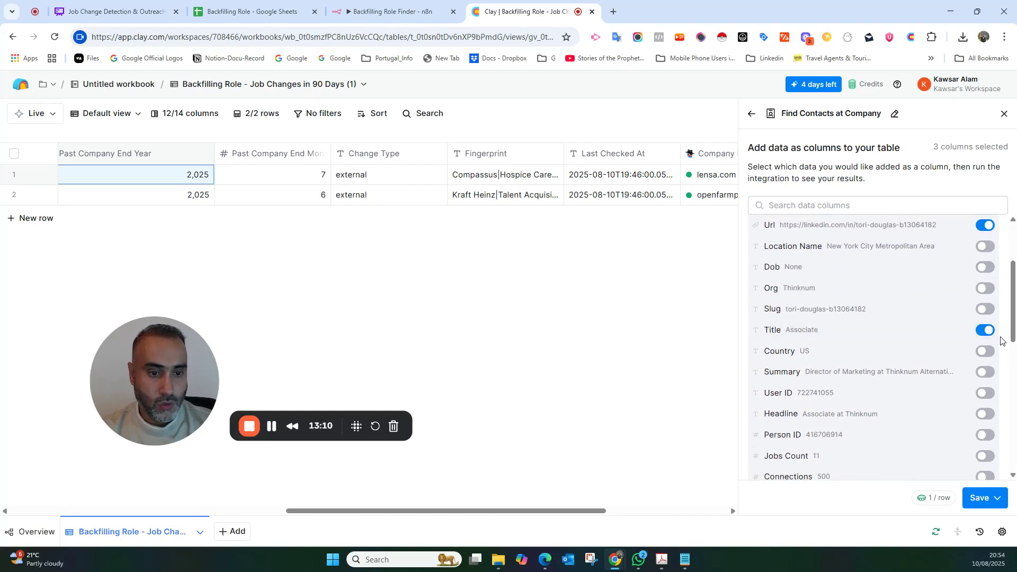
pyautogui.scroll(-1, 999, 341)
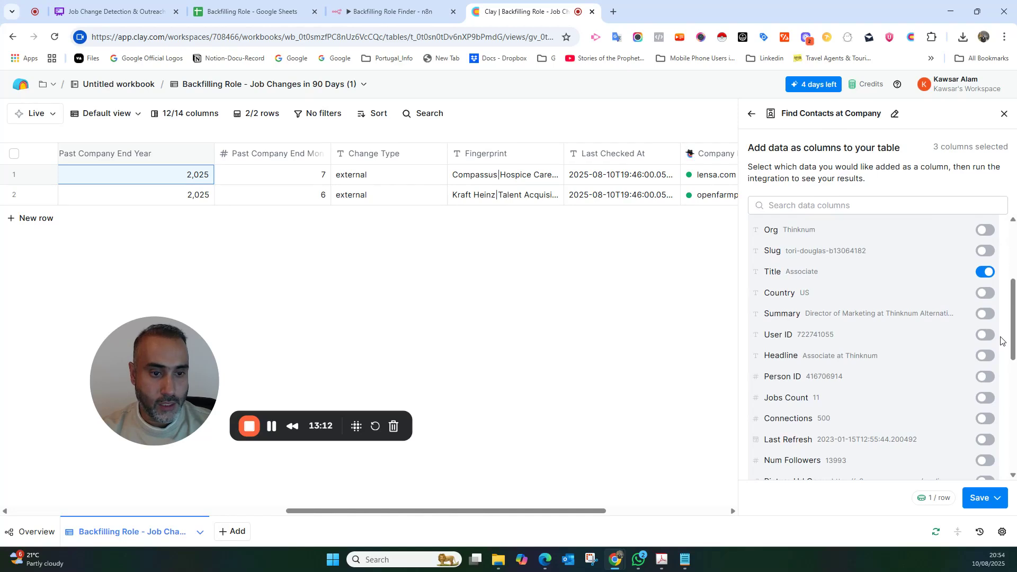
pyautogui.scroll(-5, 999, 341)
pyautogui.scroll(-1, 1005, 348)
pyautogui.scroll(8, 882, 384)
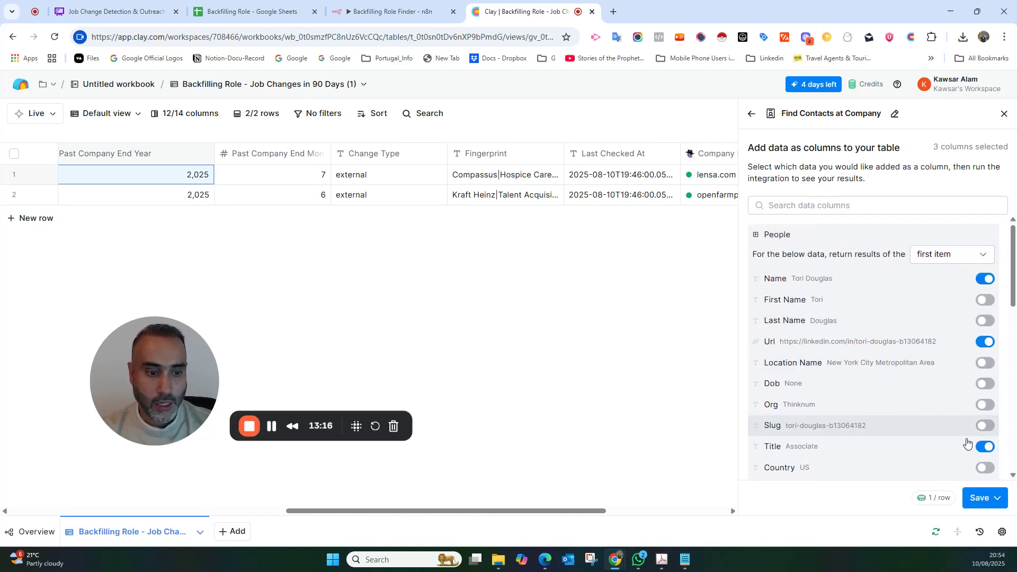
# - Save the contacts enrichment, run it on the 2 rows in this view and check the new people columns
pyautogui.click(997, 499)
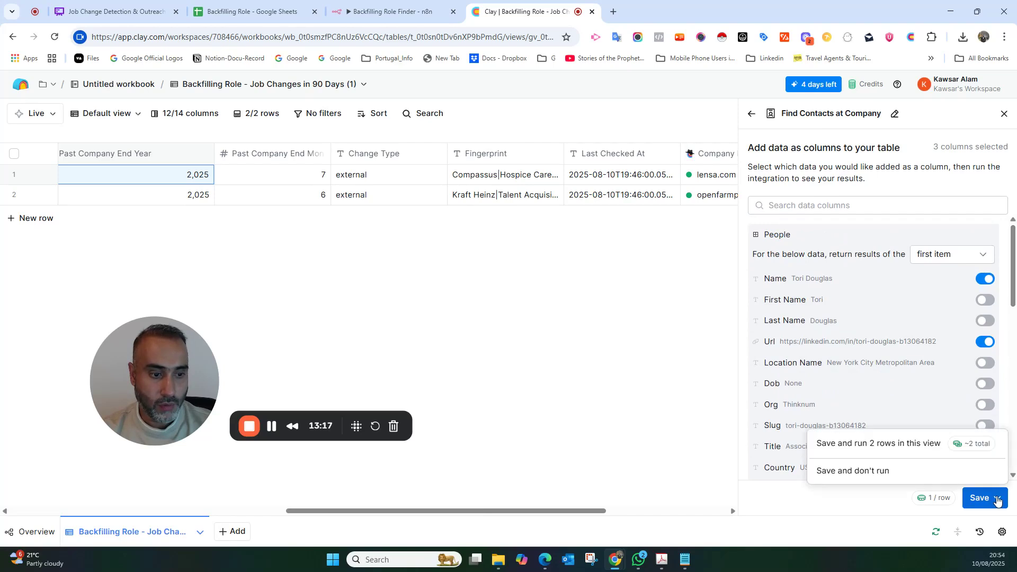
pyautogui.click(902, 447)
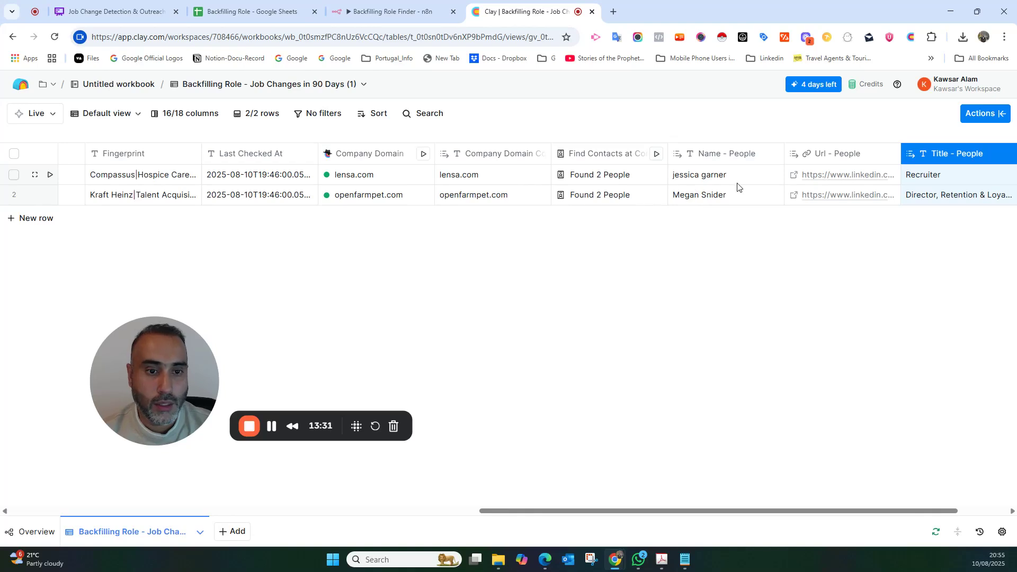
pyautogui.moveTo(665, 512); pyautogui.dragTo(792, 497)
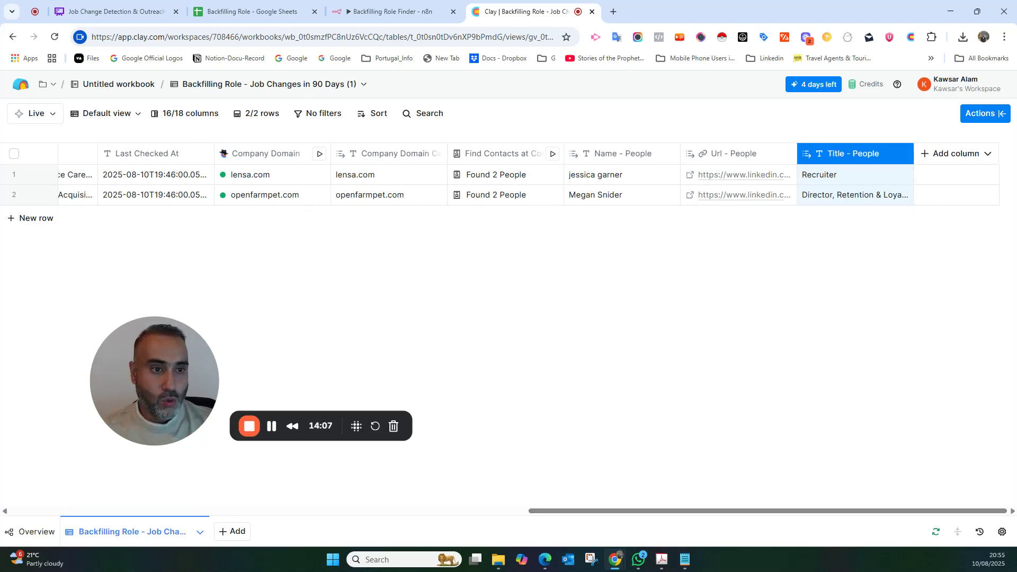
# - Search the enrichments for "find work email", look at the Enterprise version, and open the standard Person Work Email waterfall instead
pyautogui.click(955, 155)
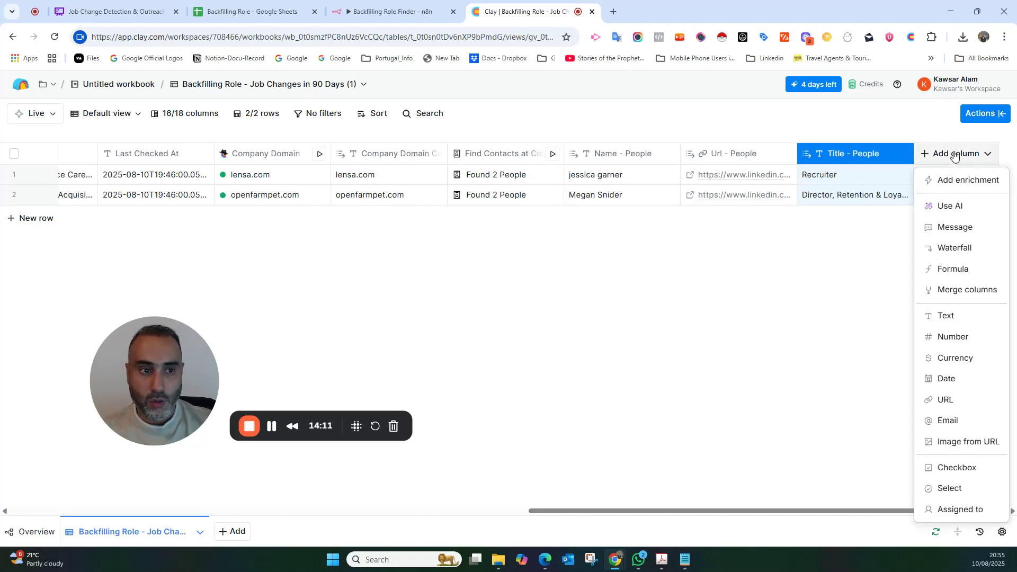
pyautogui.click(967, 180)
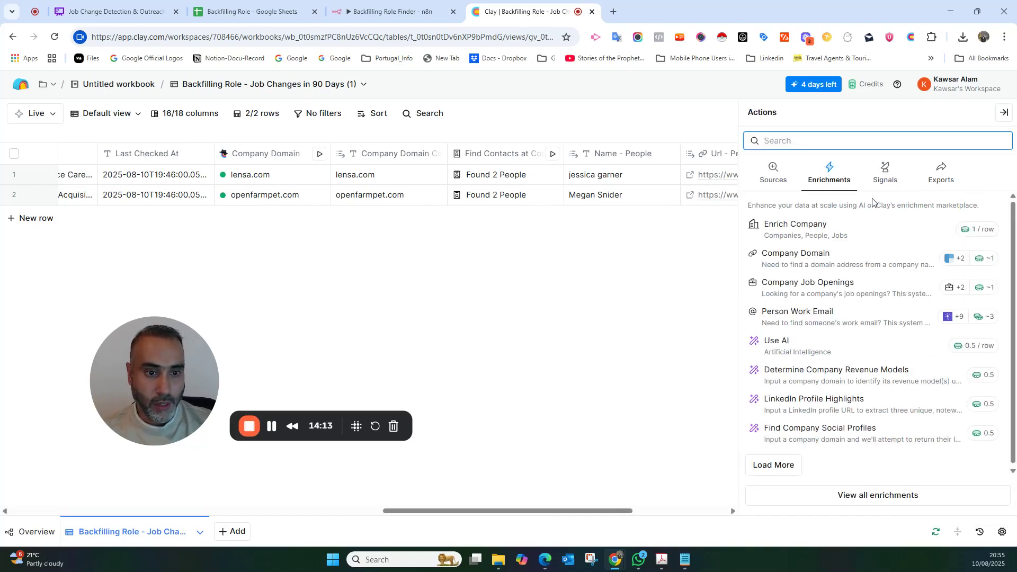
pyautogui.write('find work')
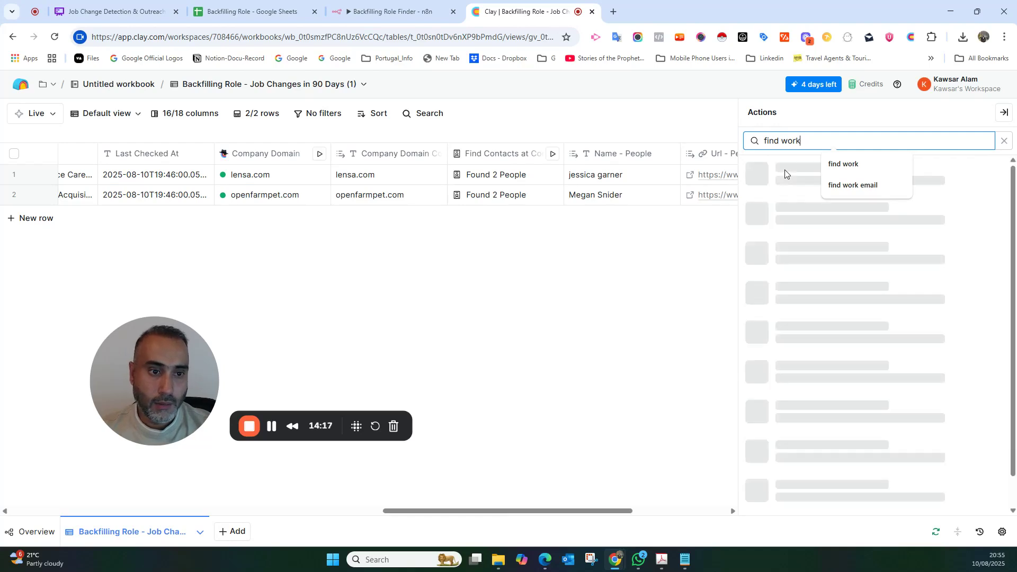
pyautogui.click(873, 186)
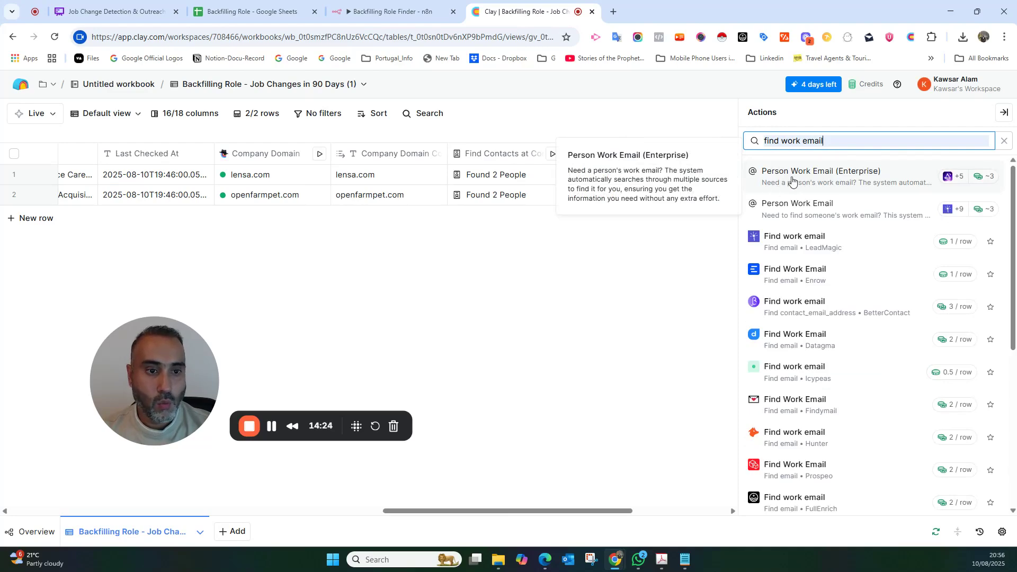
pyautogui.click(829, 183)
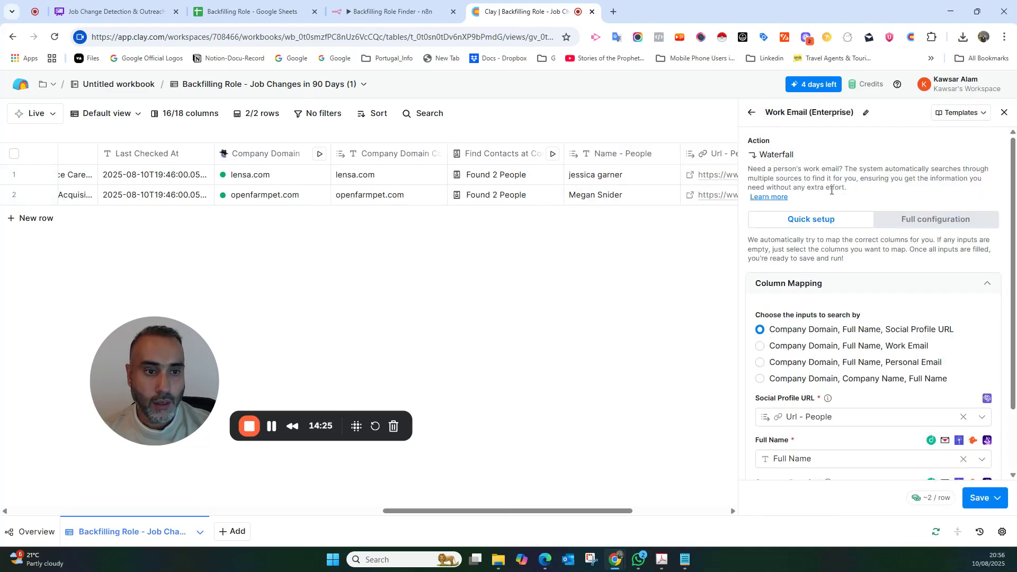
pyautogui.click(752, 112)
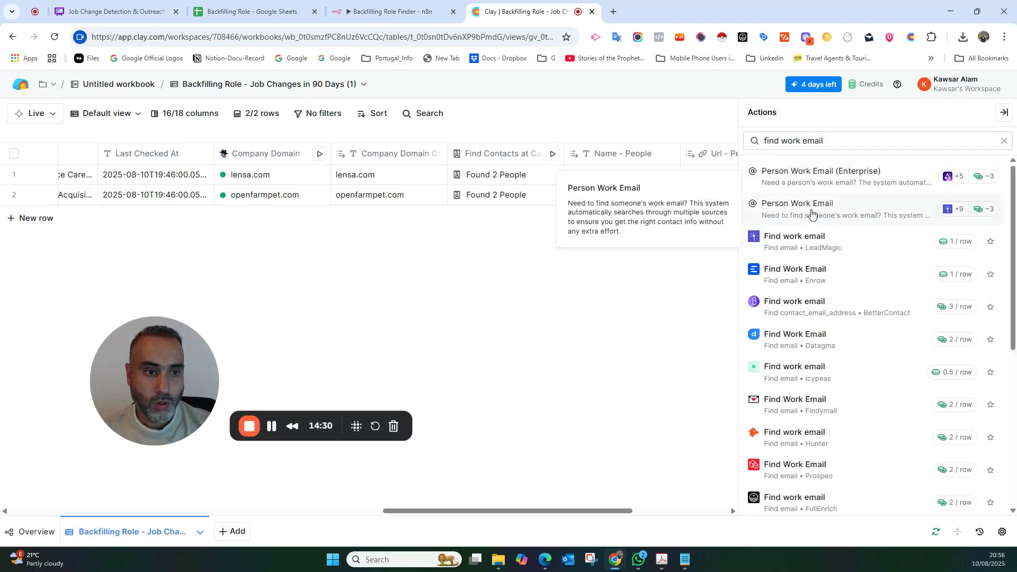
pyautogui.click(836, 203)
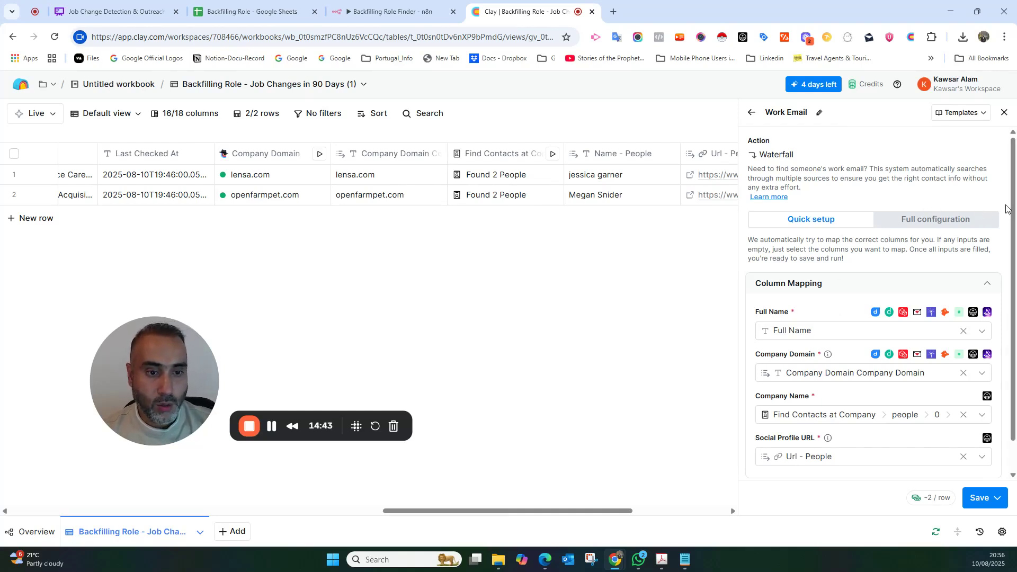
# - Review the Work Email column mapping and map Company Domain to the company_domain field of the Company Domain column
pyautogui.scroll(-1, 1006, 208)
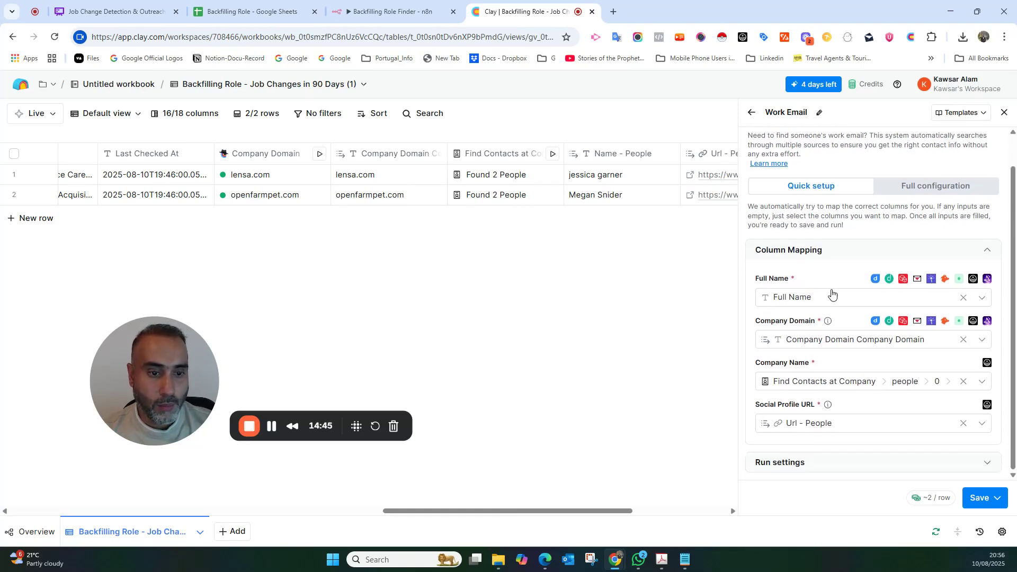
pyautogui.moveTo(902, 347)
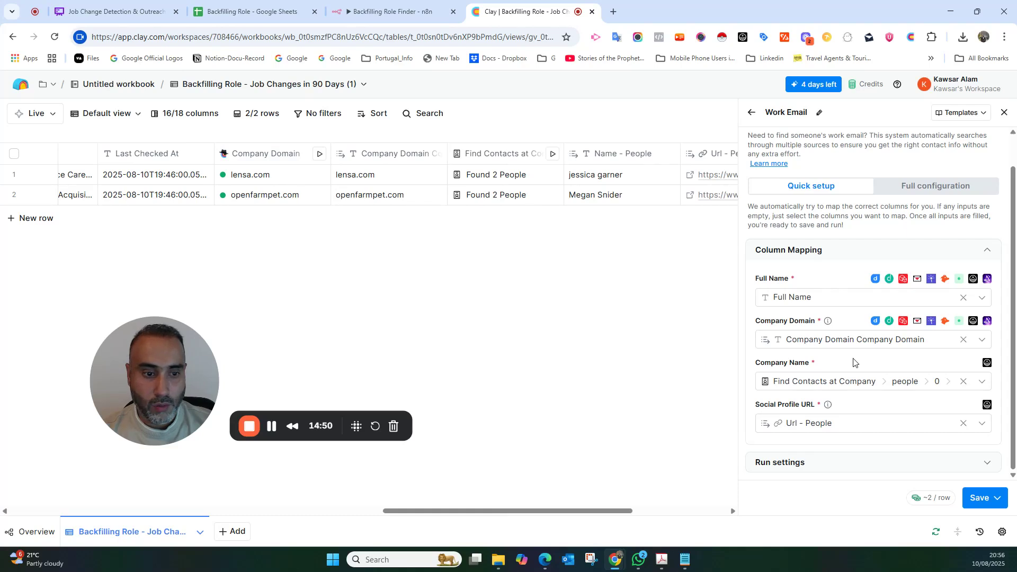
pyautogui.moveTo(329, 147); pyautogui.dragTo(368, 147)
pyautogui.click(962, 341)
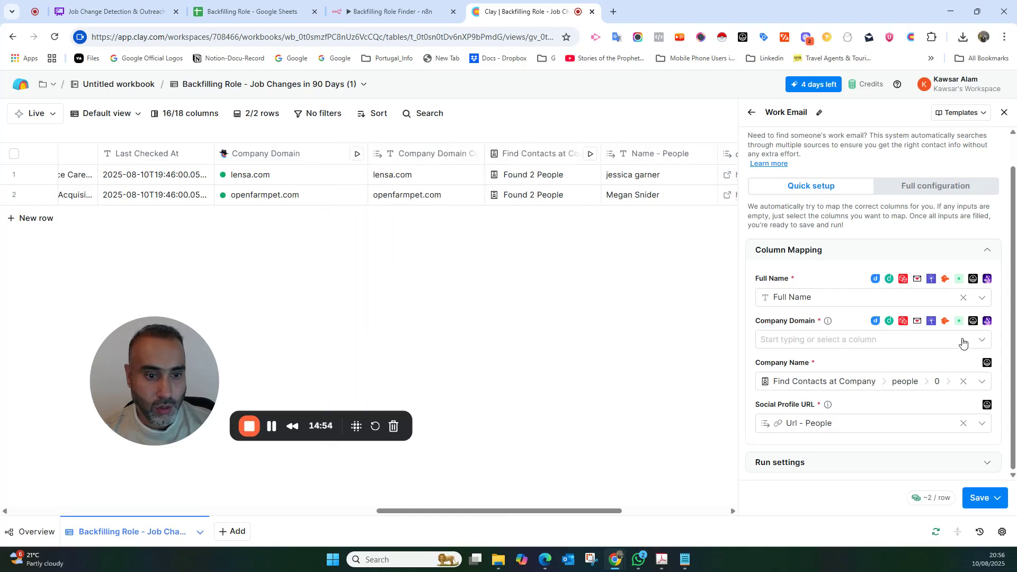
pyautogui.click(908, 339)
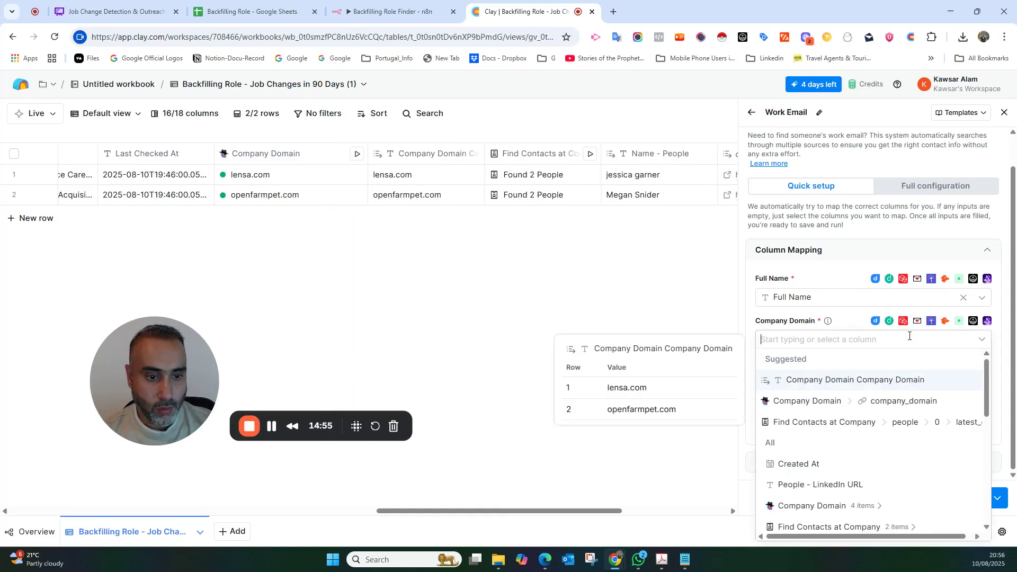
pyautogui.click(888, 406)
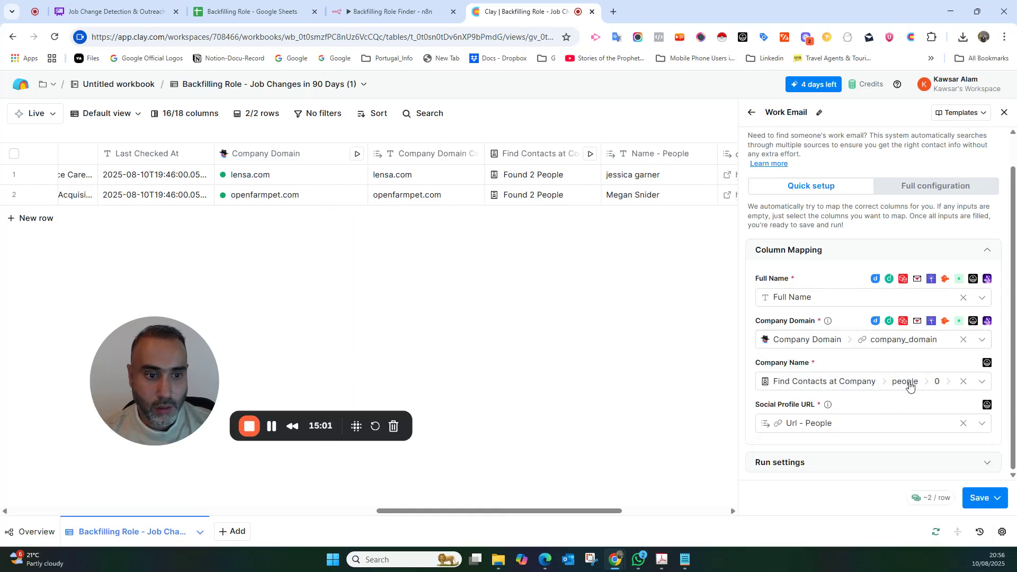
# - Widen the Company Domain Company Domain column and map the waterfall's Company Domain input to that column
pyautogui.click(963, 340)
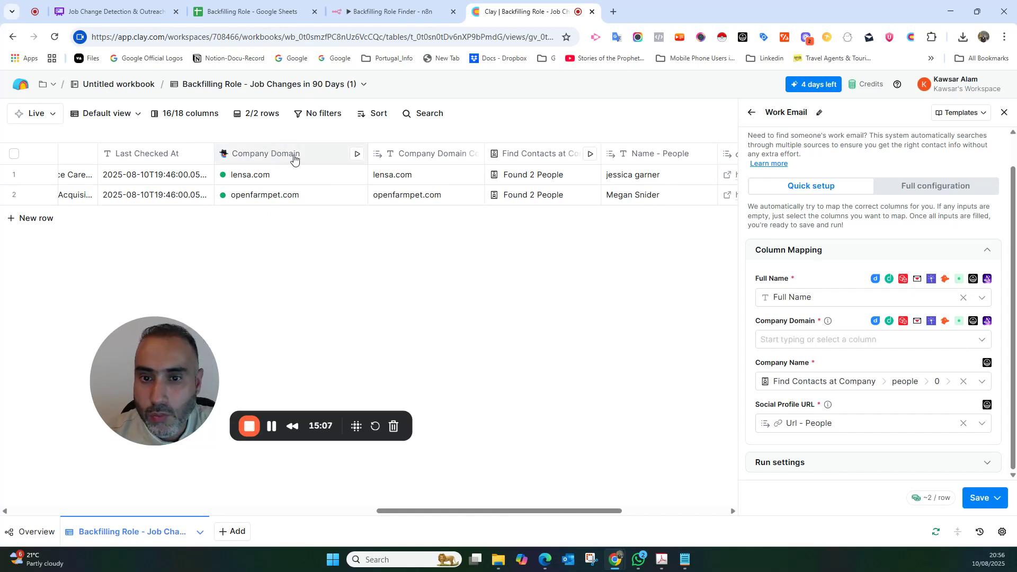
pyautogui.moveTo(485, 153); pyautogui.dragTo(523, 145)
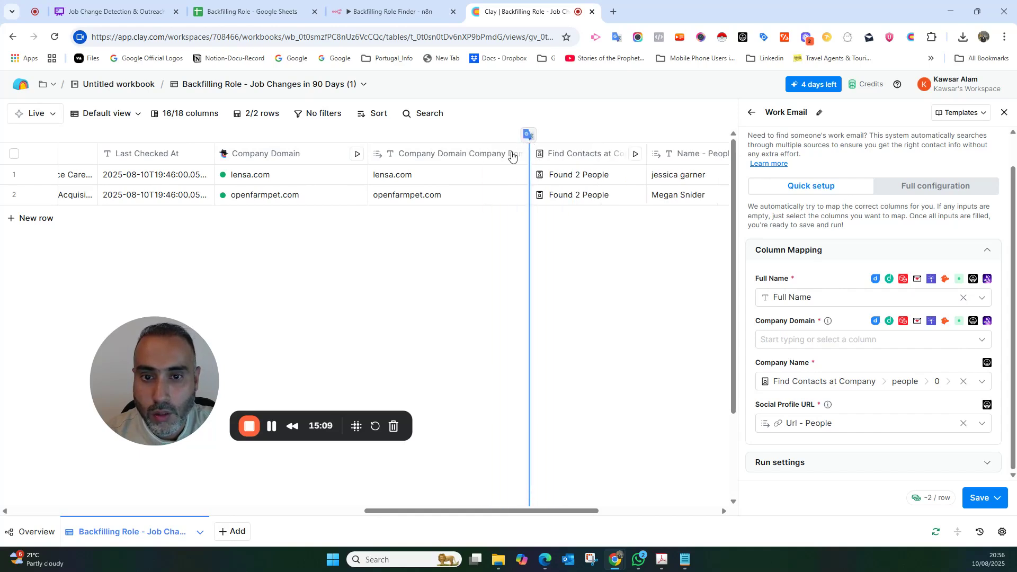
pyautogui.click(854, 339)
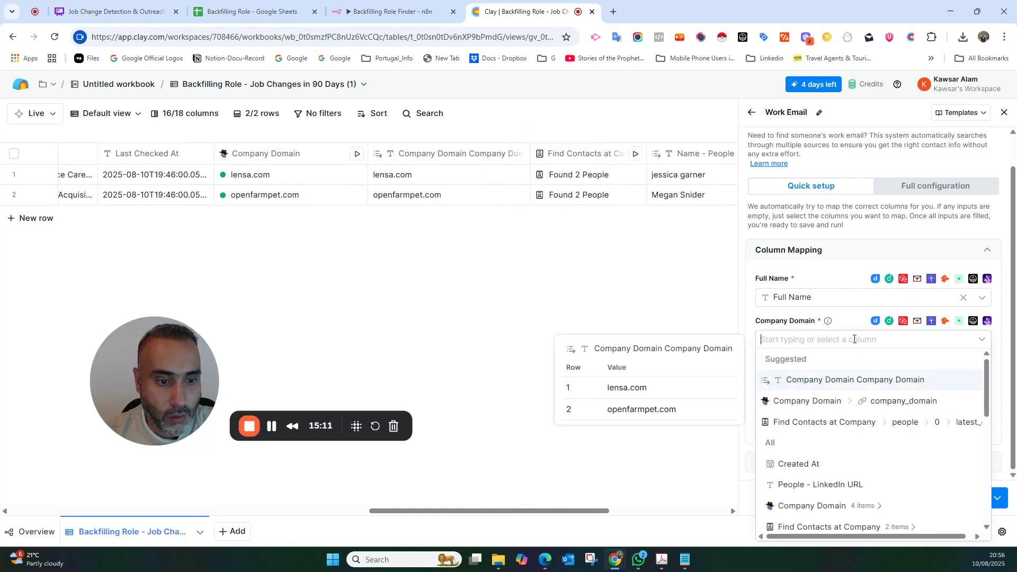
pyautogui.click(830, 380)
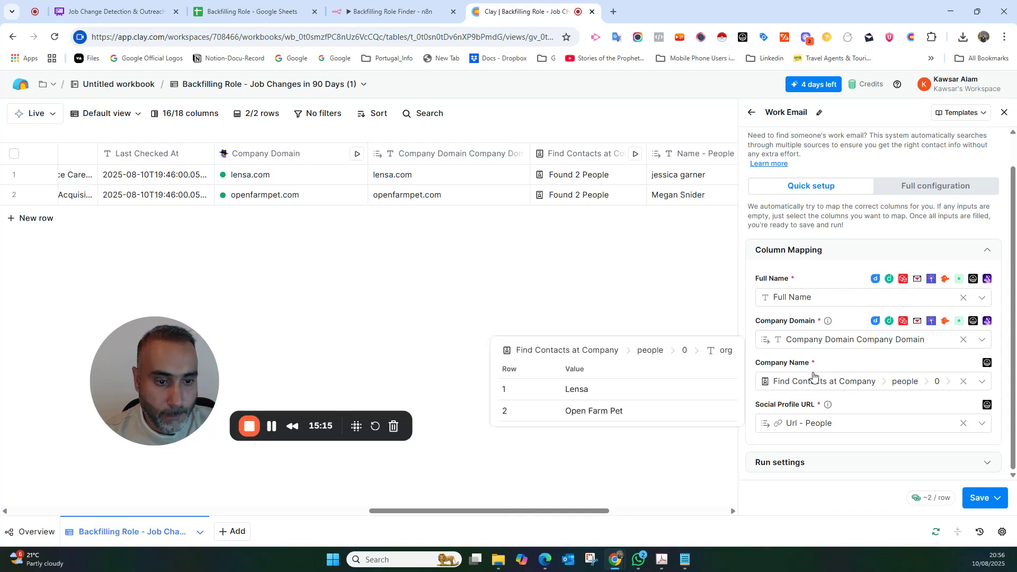
# - Replace the waterfall's Company Name mapping with the Past Company column
pyautogui.click(963, 382)
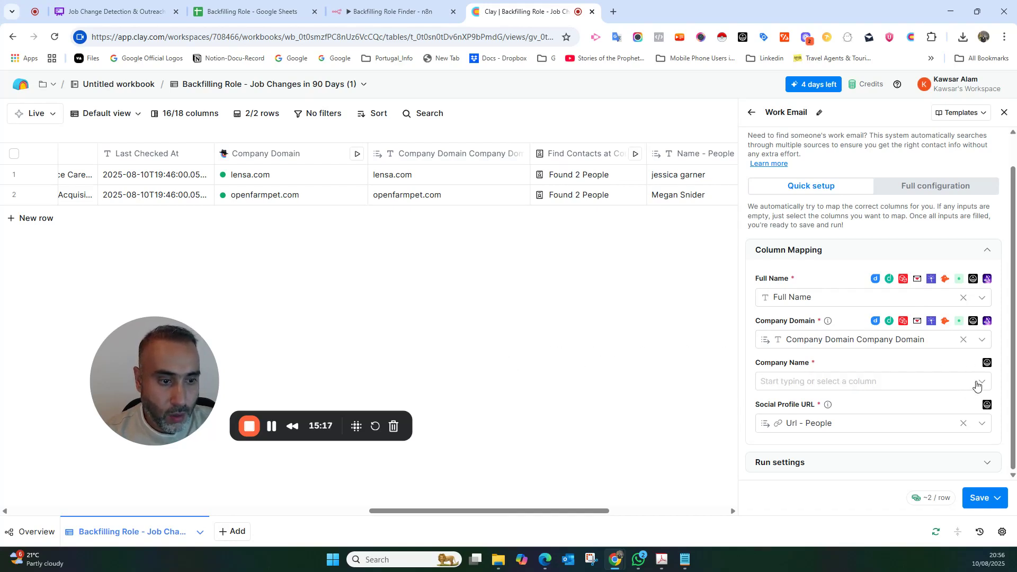
pyautogui.click(977, 385)
pyautogui.scroll(-3, 899, 415)
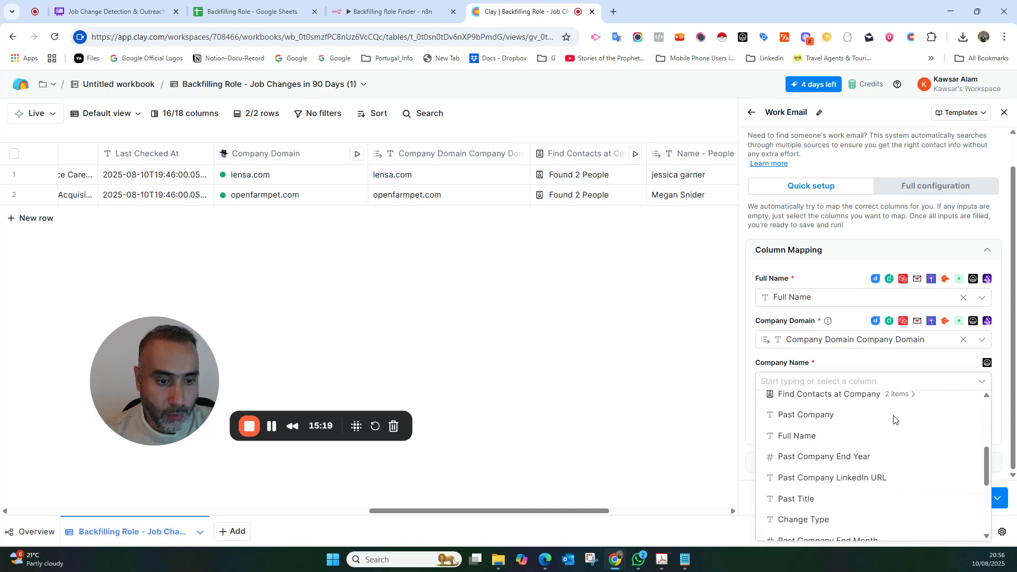
pyautogui.click(826, 416)
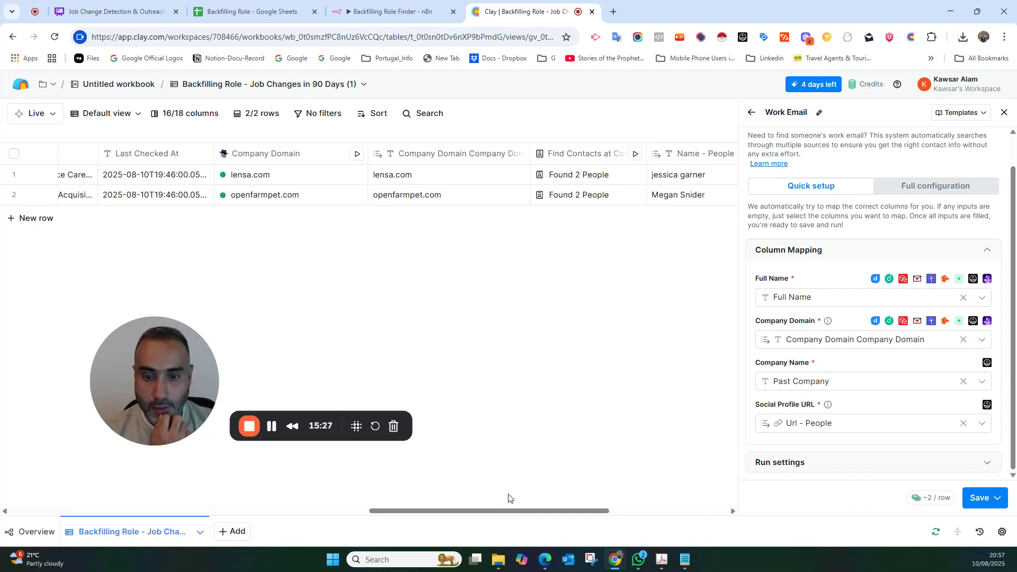
# - Widen the Url - People column, then save the Work Email waterfall and run it on the 2 rows in this view
pyautogui.moveTo(503, 513); pyautogui.dragTo(653, 517)
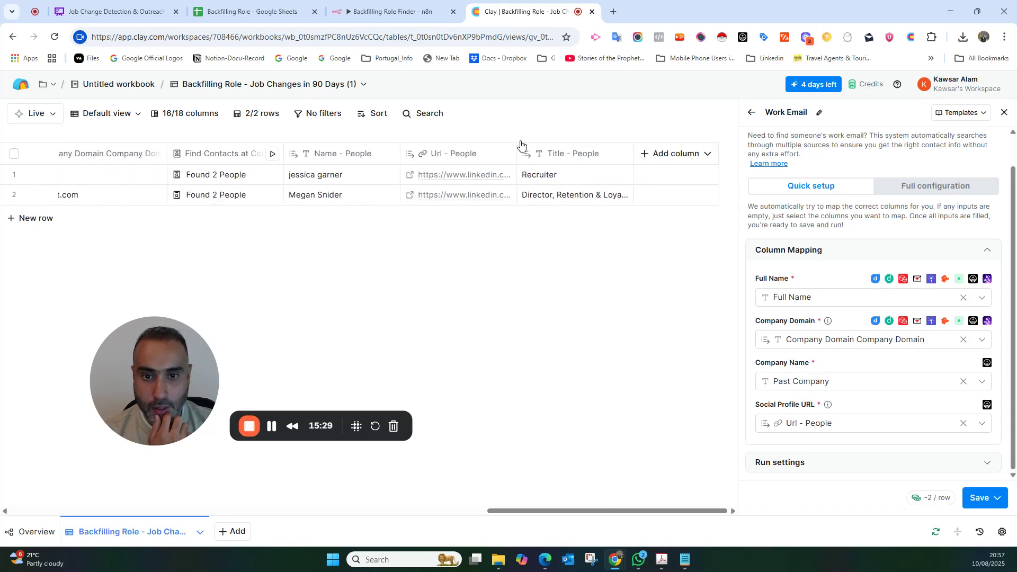
pyautogui.moveTo(517, 153); pyautogui.dragTo(572, 154)
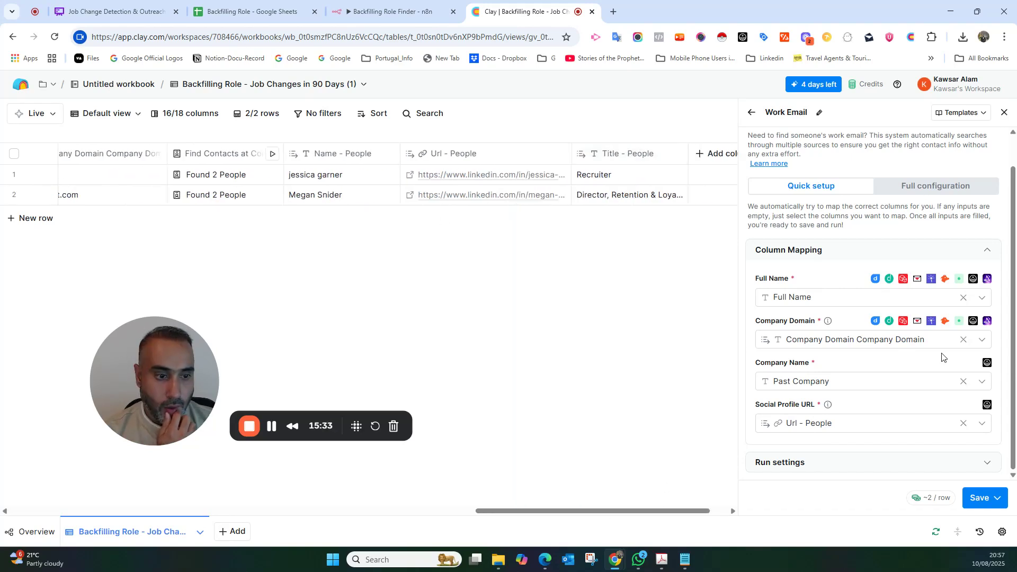
pyautogui.click(994, 499)
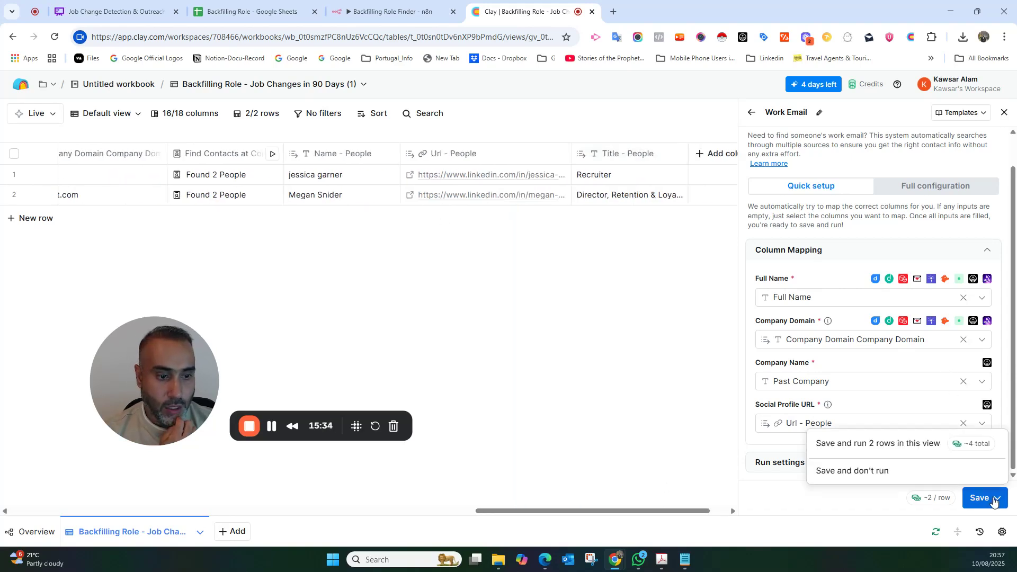
pyautogui.click(888, 446)
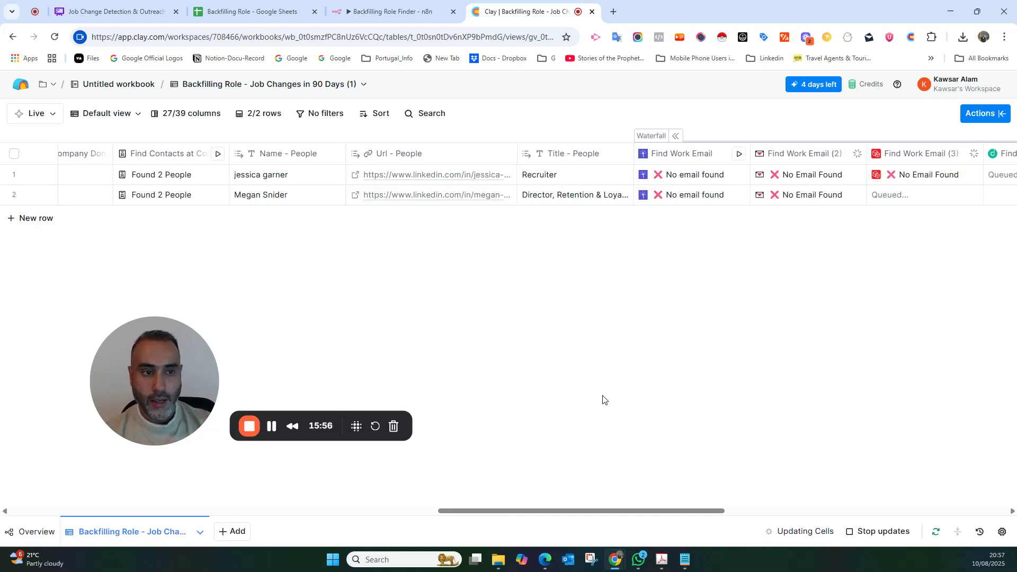
# - Examine each provider's result in the email waterfall and the final Work Email column for both rows
pyautogui.moveTo(585, 511); pyautogui.dragTo(649, 511)
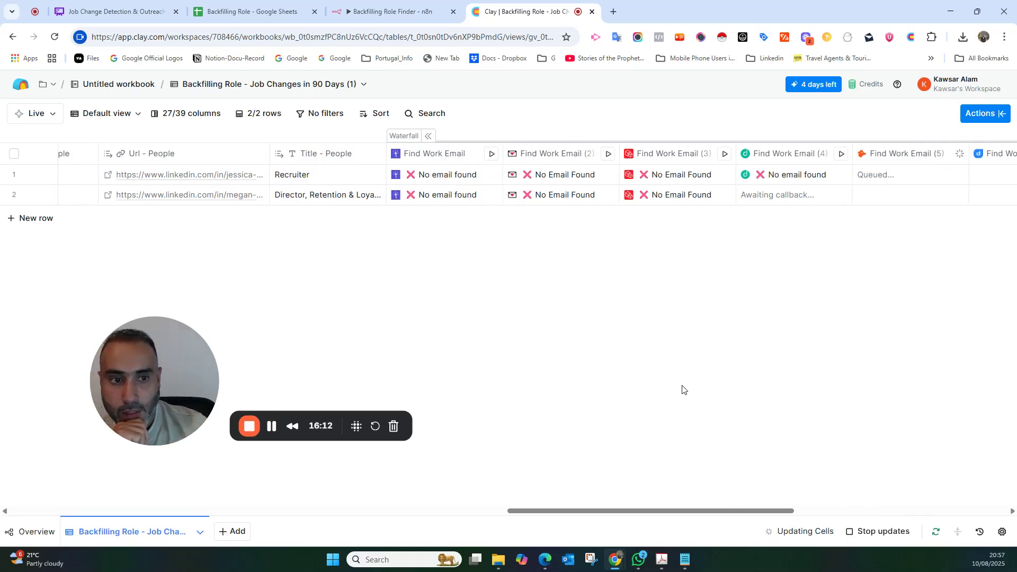
pyautogui.moveTo(666, 511)
pyautogui.mouseDown()
pyautogui.moveTo(880, 514)
pyautogui.moveTo(676, 510)
pyautogui.mouseUp()
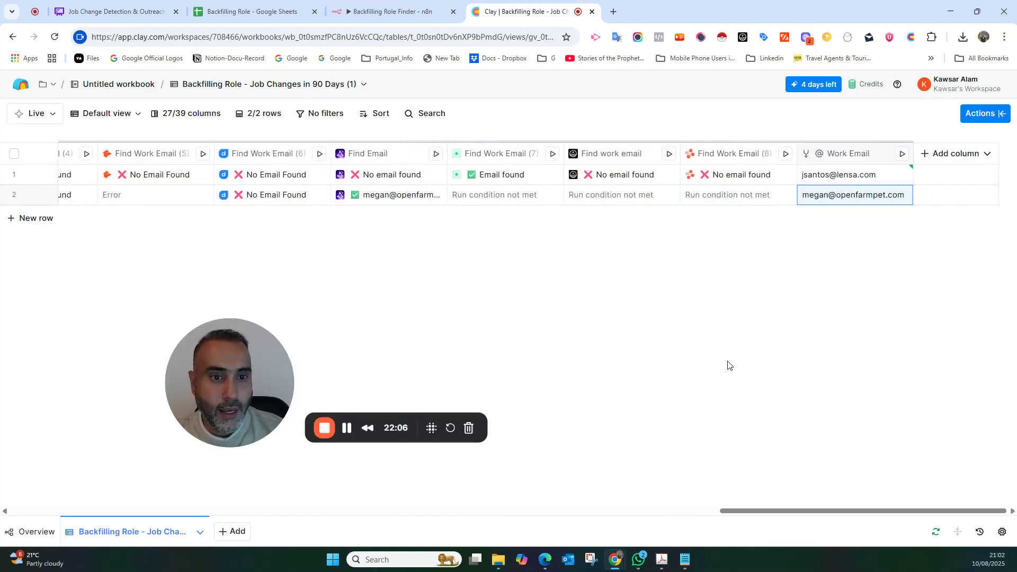
pyautogui.moveTo(777, 513); pyautogui.dragTo(686, 519)
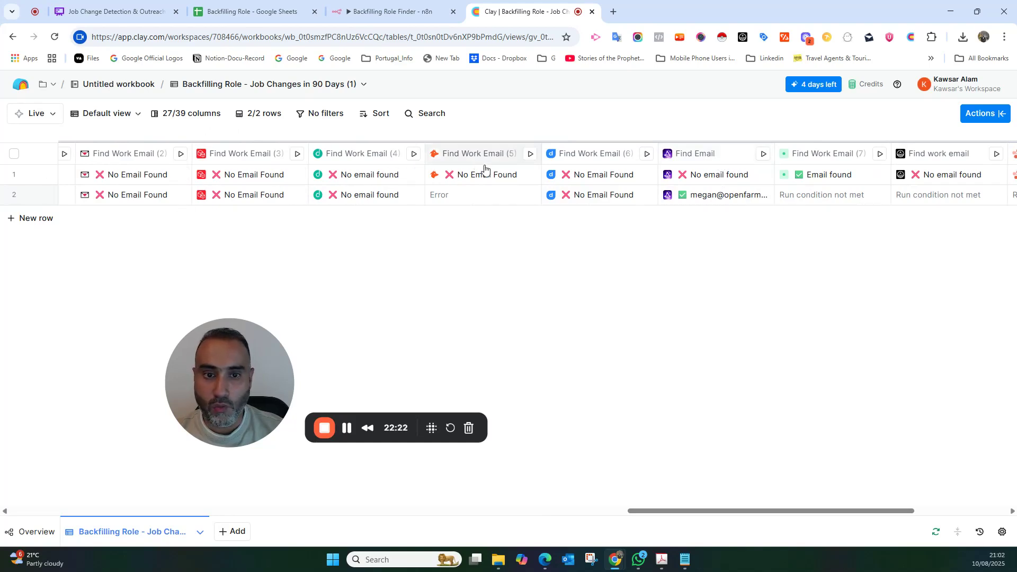
pyautogui.moveTo(690, 514); pyautogui.dragTo(884, 504)
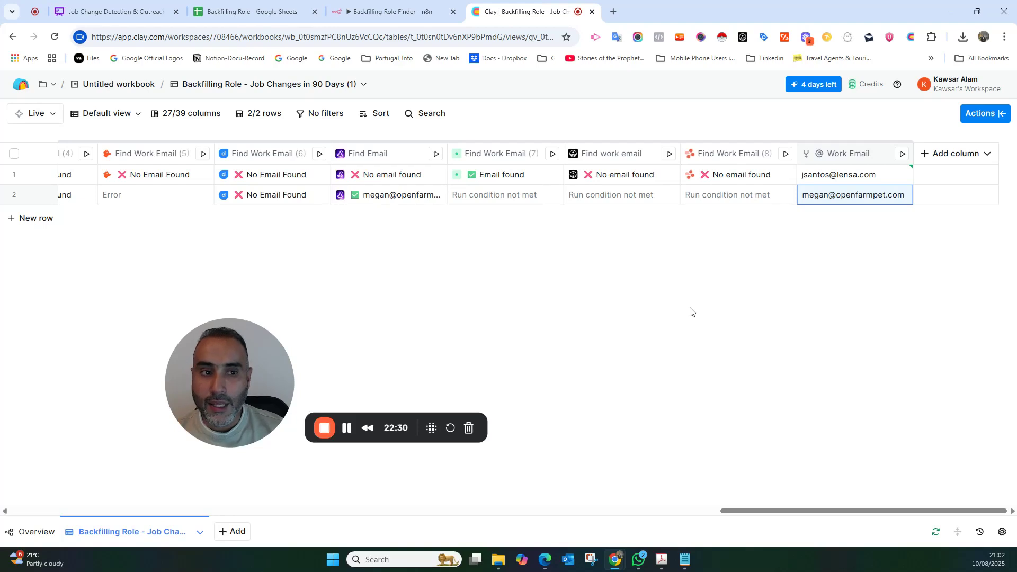
# - Start a Use AI column prompt with "I am recruiter and i would like to reach out the old company to offer a backfilling placement,"
pyautogui.click(951, 153)
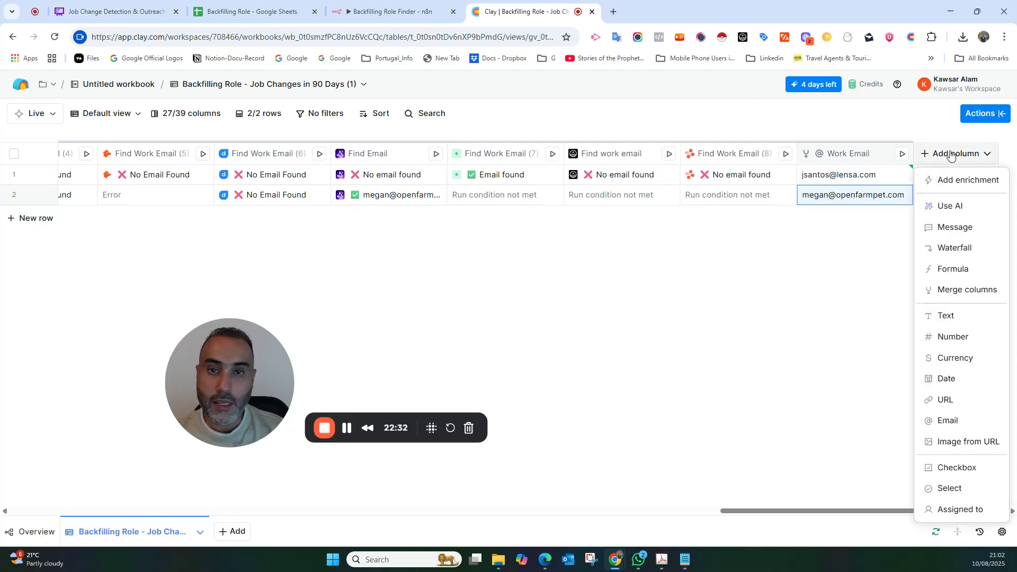
pyautogui.click(948, 207)
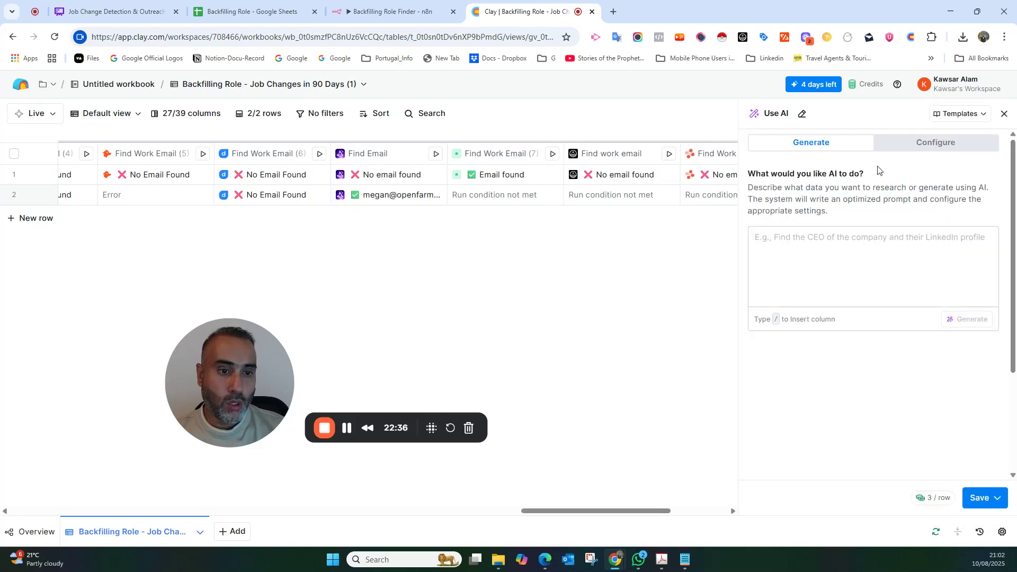
pyautogui.click(805, 253)
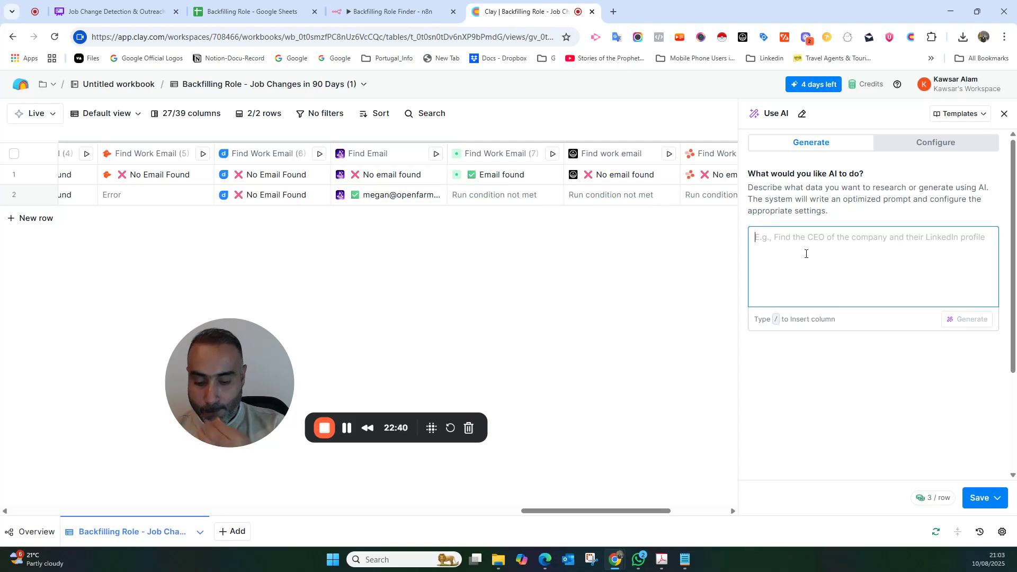
pyautogui.write('I am r')
pyautogui.write('c')
pyautogui.write('ruiter and i would like to reach out the old compa')
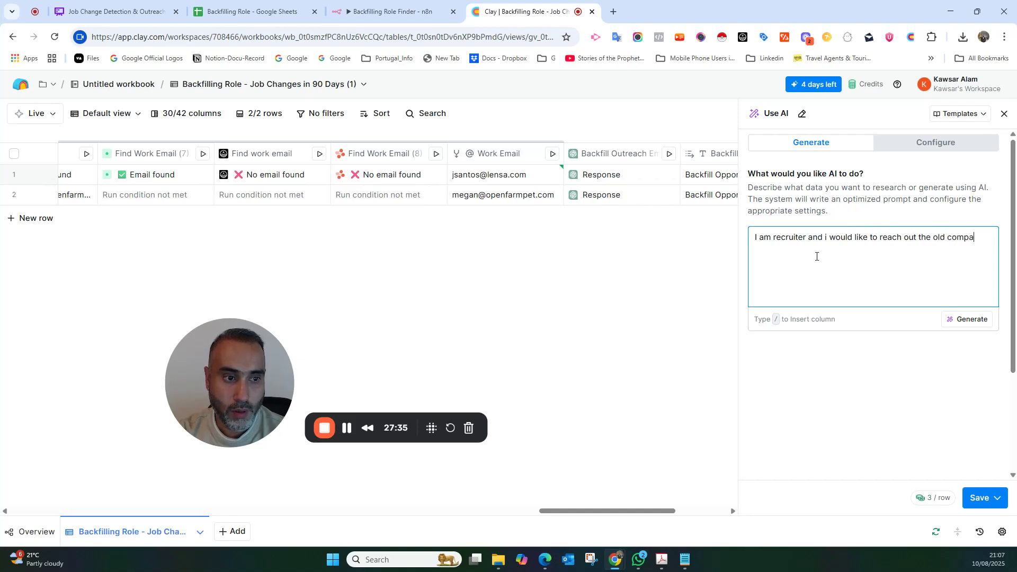
pyautogui.write('to offe')
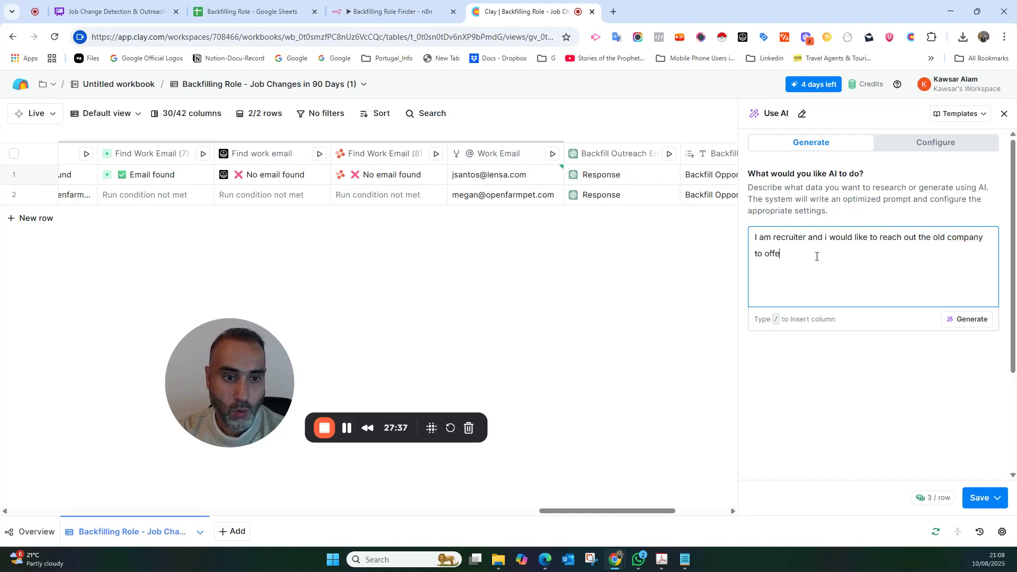
pyautogui.write('r a backfilling')
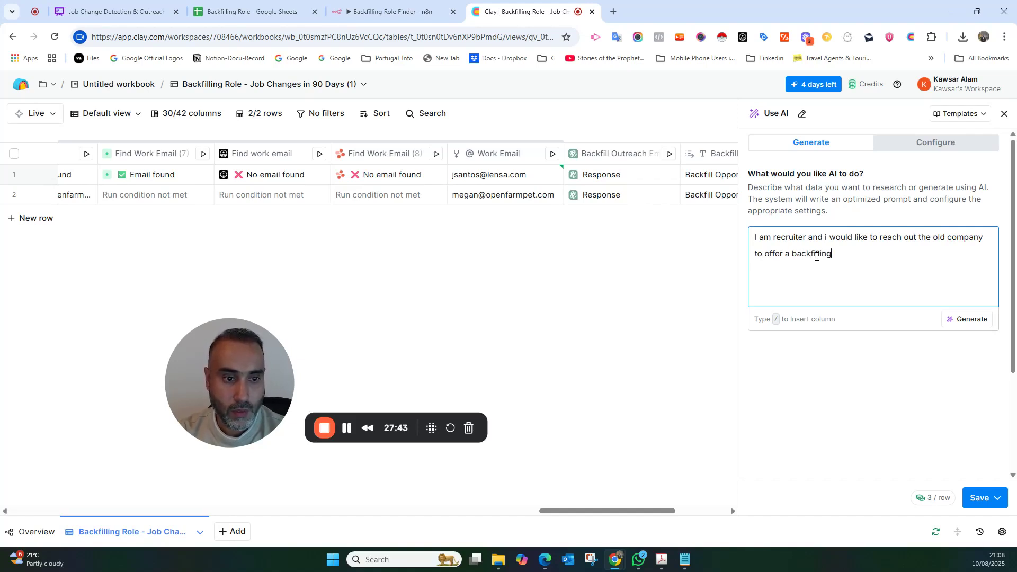
pyautogui.write(' placement,')
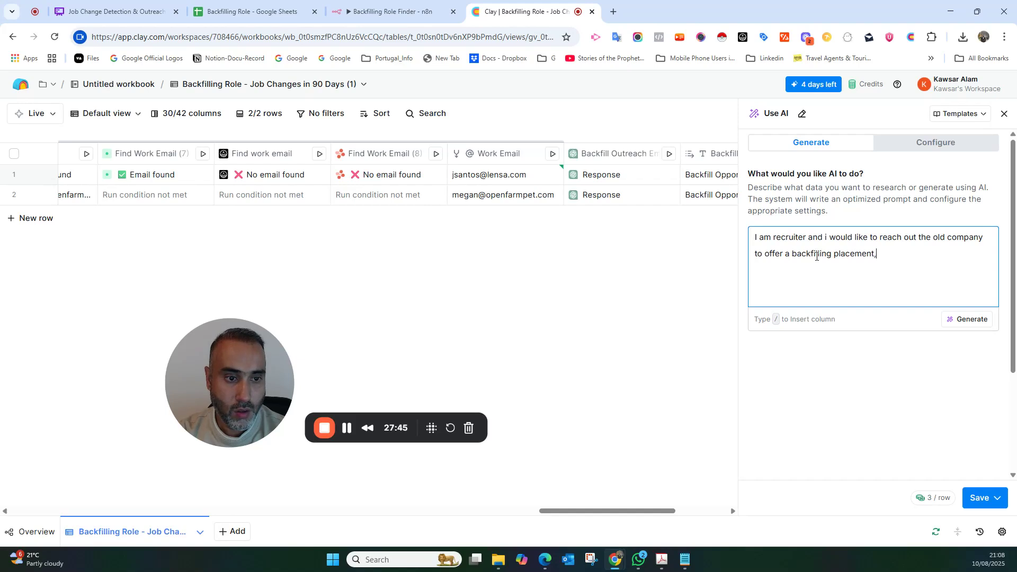
# - Continue the AI prompt with "write me an email with the below fields."
pyautogui.write(' wirte me')
pyautogui.press('BackSpace')
pyautogui.press('BackSpace')
pyautogui.press('BackSpace')
pyautogui.press('BackSpace')
pyautogui.press('BackSpace')
pyautogui.press('BackSpace')
pyautogui.write('rite me an eami')
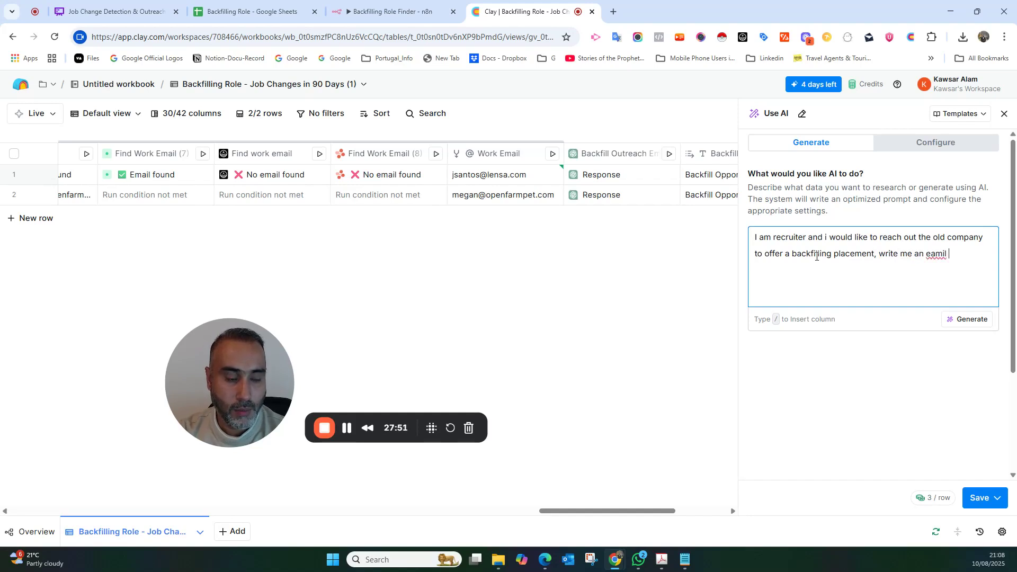
pyautogui.write('l')
pyautogui.press('BackSpace')
pyautogui.write('mail with the below fields.')
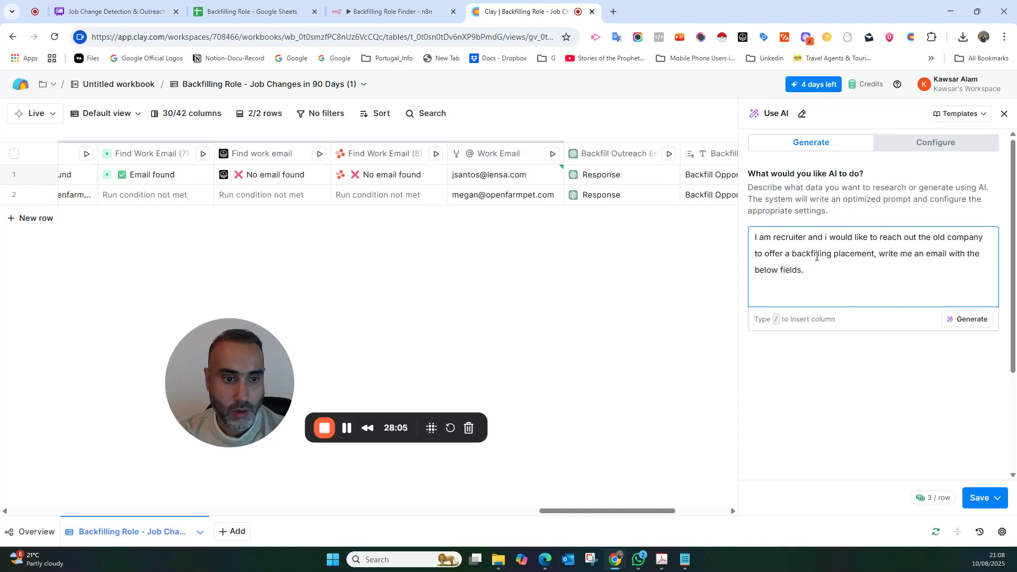
# - Extend the AI prompt with "candidate and his old company details." and start a new line below it
pyautogui.write('ndate')
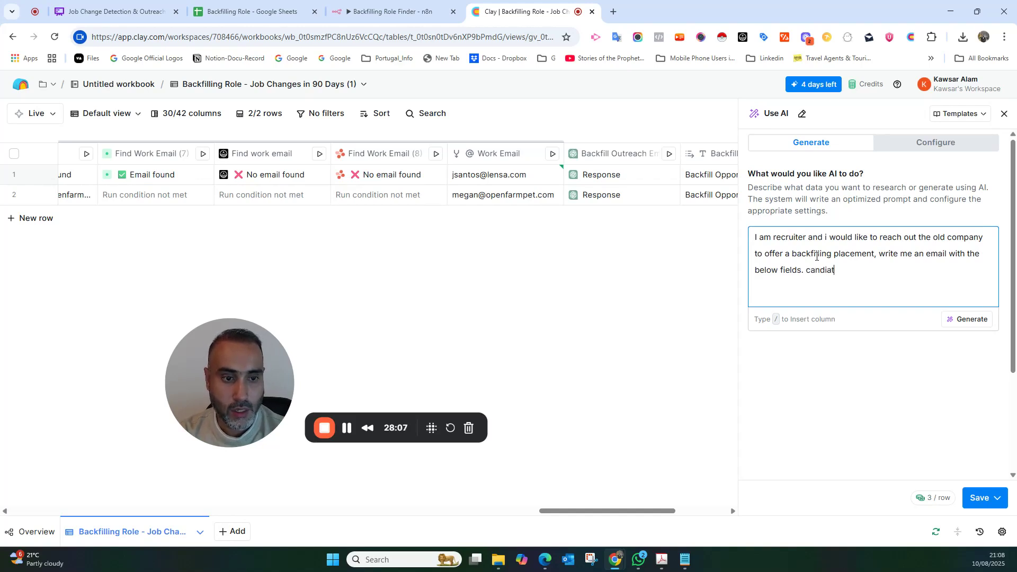
pyautogui.press('BackSpace')
pyautogui.press('BackSpace')
pyautogui.press('BackSpace')
pyautogui.write('ida')
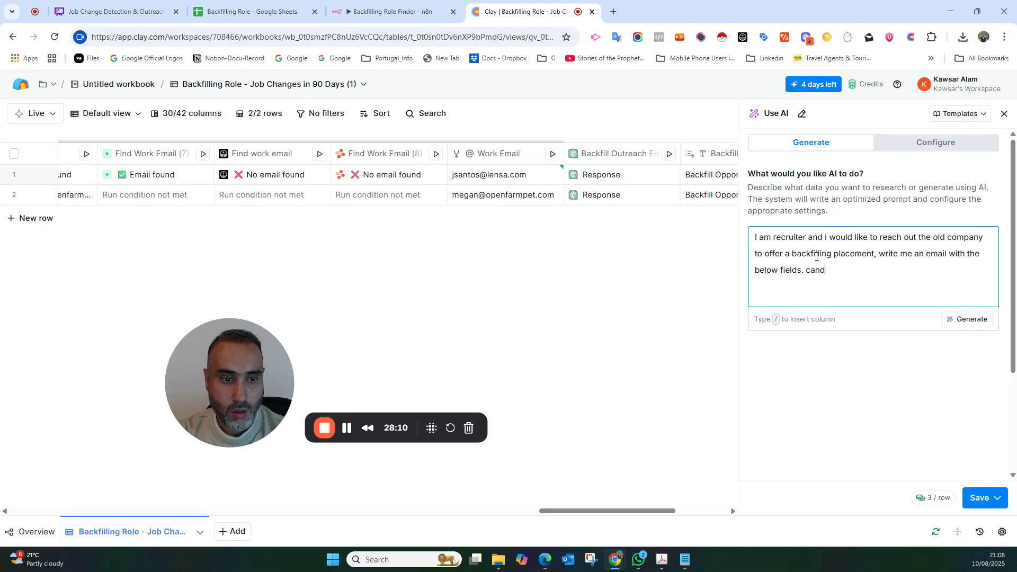
pyautogui.write('te old compan')
pyautogui.press('BackSpace')
pyautogui.press('BackSpace')
pyautogui.press('BackSpace')
pyautogui.press('BackSpace')
pyautogui.press('BackSpace')
pyautogui.press('BackSpace')
pyautogui.press('BackSpace')
pyautogui.press('BackSpace')
pyautogui.press('BackSpace')
pyautogui.write('and his old comp')
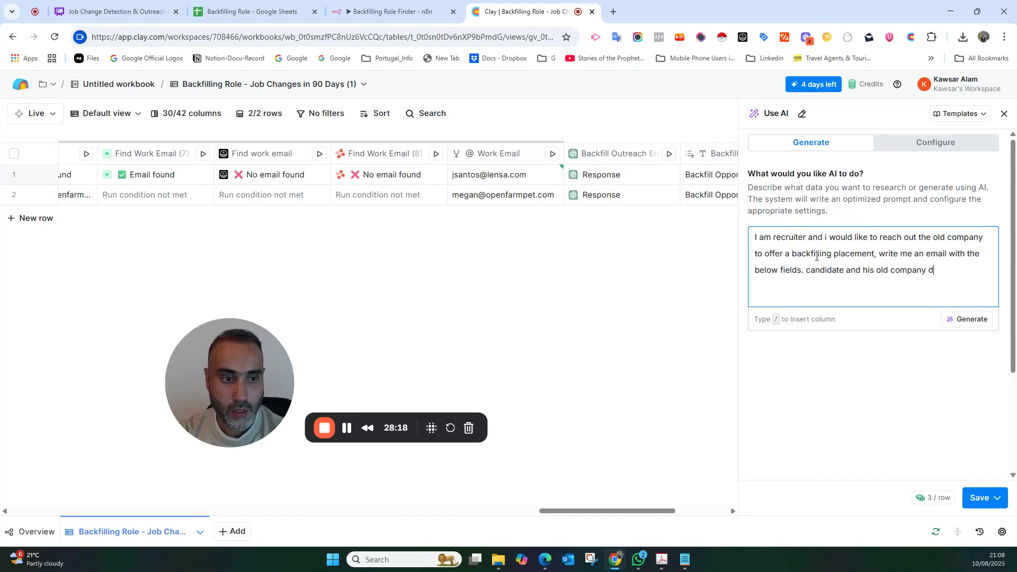
pyautogui.press('BackSpace')
pyautogui.press('BackSpace')
pyautogui.press('BackSpace')
pyautogui.press('BackSpace')
pyautogui.press('BackSpace')
pyautogui.press('BackSpace')
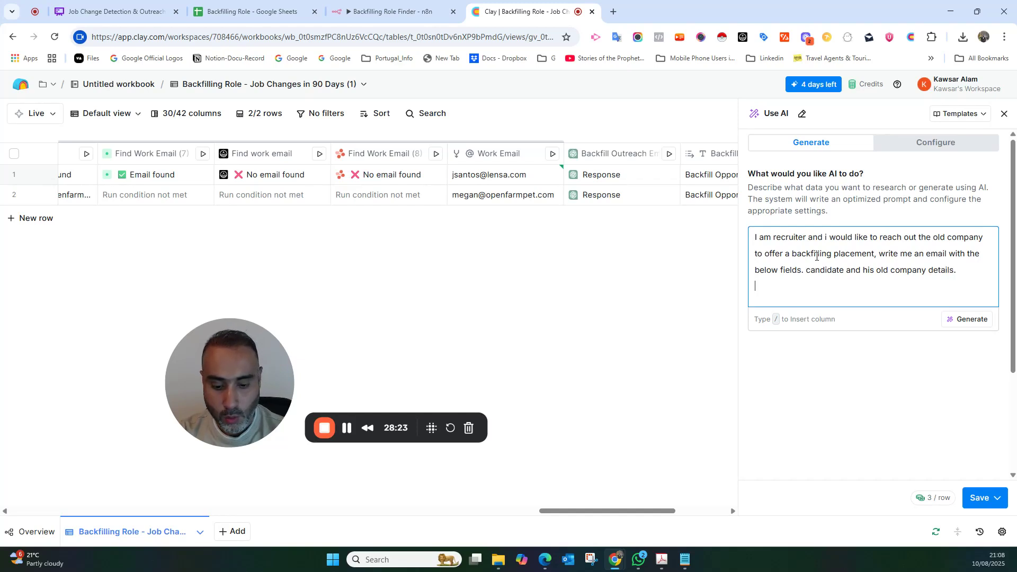
# - Insert the Full Name, Past Company and Past Title columns into the AI prompt under the candidate details line
pyautogui.write('/full')
pyautogui.press('Return')
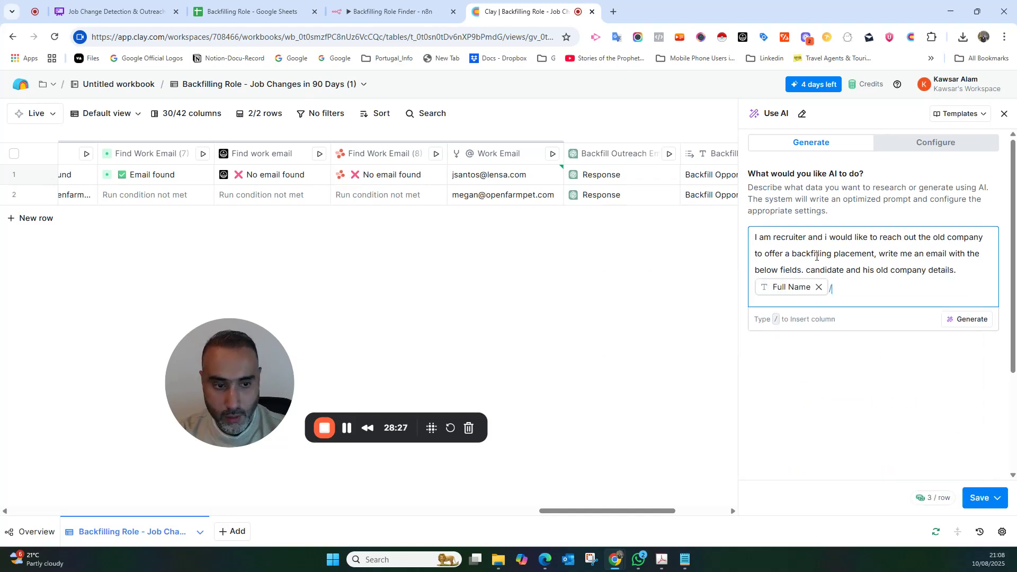
pyautogui.write('/')
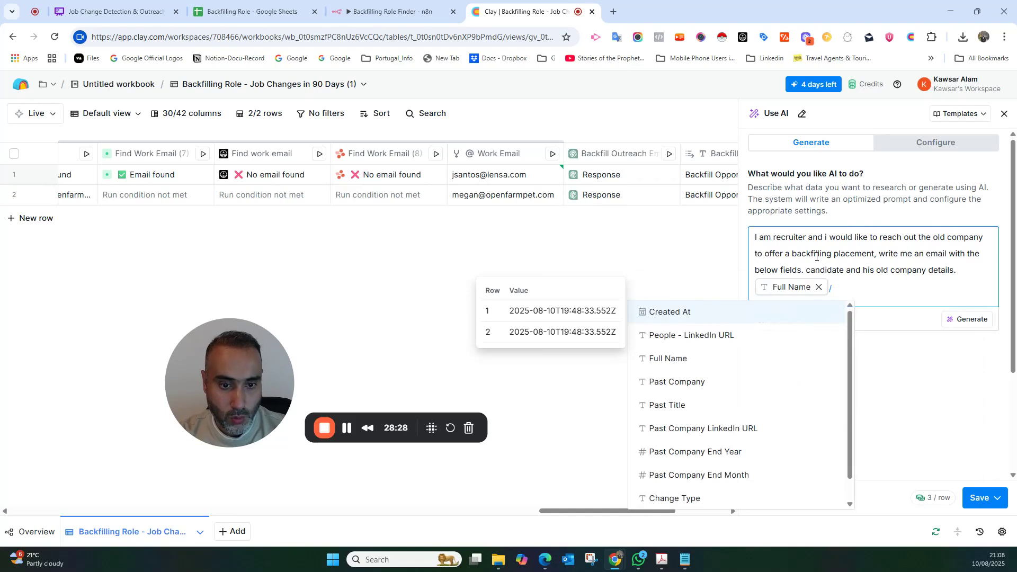
pyautogui.click(714, 381)
pyautogui.write('/')
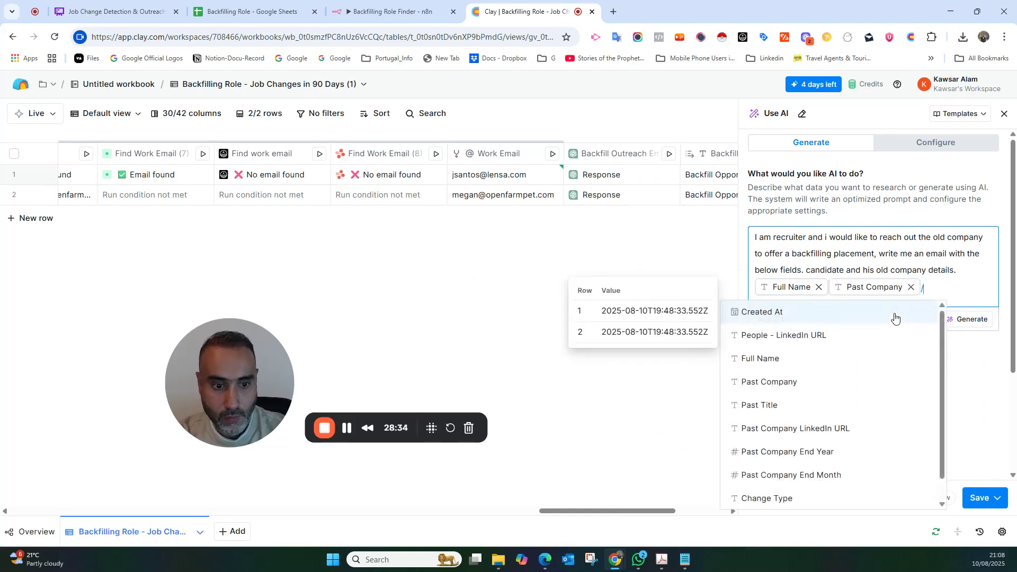
pyautogui.click(812, 412)
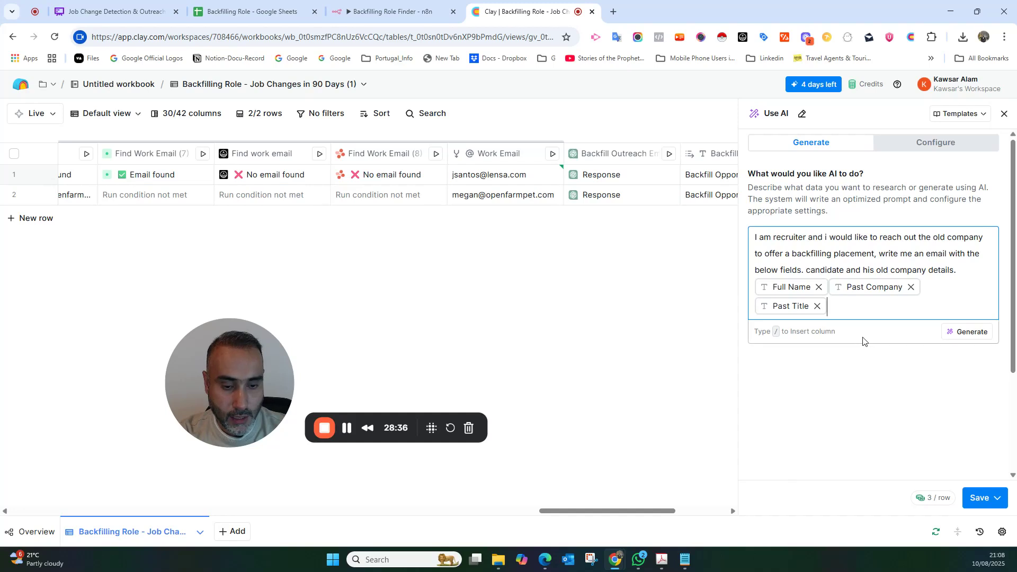
# - Add the Past Company End Year and Past Company End Month columns to the prompt and start a new line
pyautogui.write('/')
pyautogui.scroll(-1, 736, 447)
pyautogui.click(736, 446)
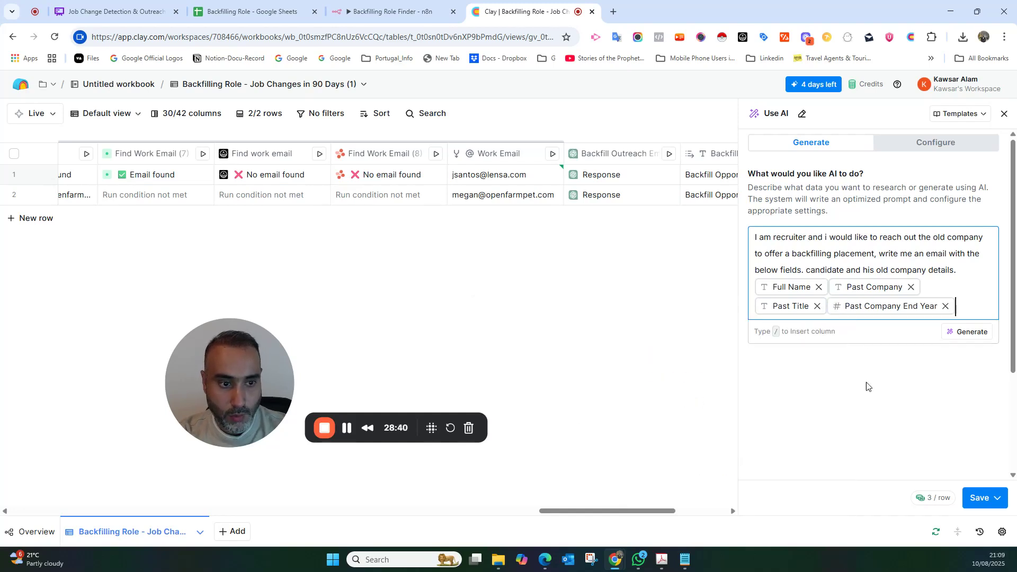
pyautogui.write('/')
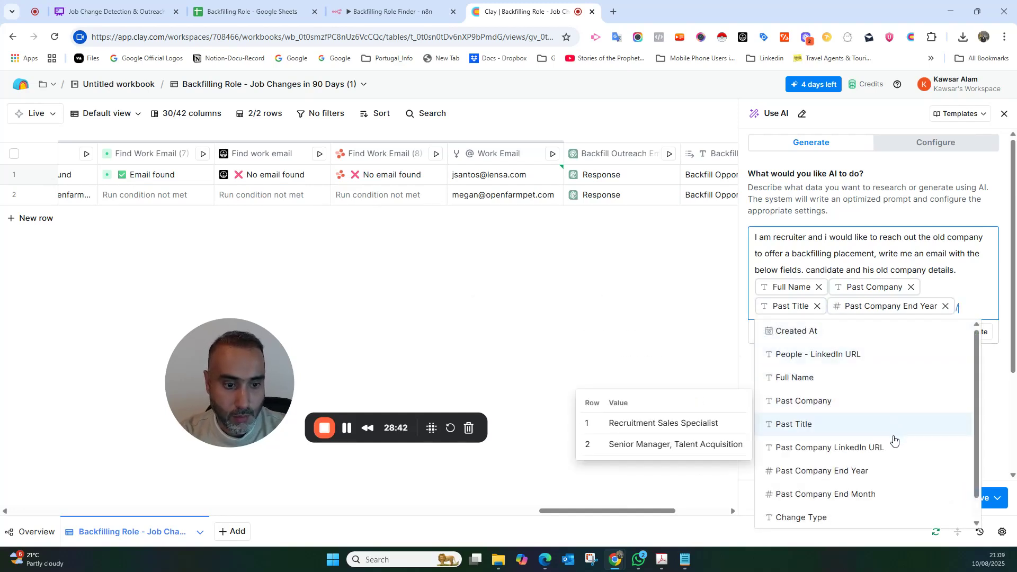
pyautogui.click(870, 492)
pyautogui.press('Return')
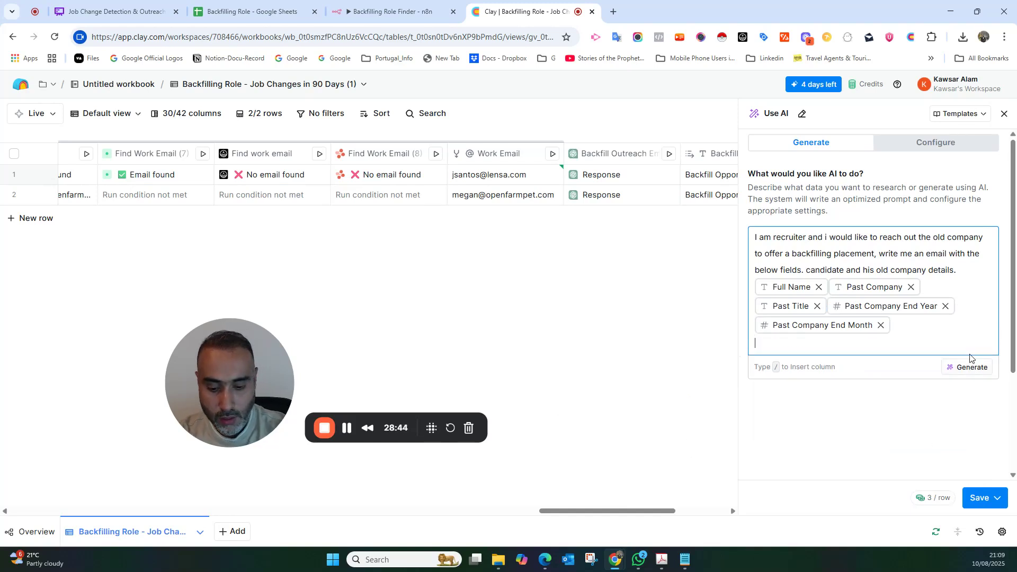
# - Add the line "company that I am going to reach out" to the prompt, with a new line below it
pyautogui.write('compa')
pyautogui.write('y that')
pyautogui.press('BackSpace')
pyautogui.press('BackSpace')
pyautogui.press('BackSpace')
pyautogui.press('BackSpace')
pyautogui.write('any that I am goi')
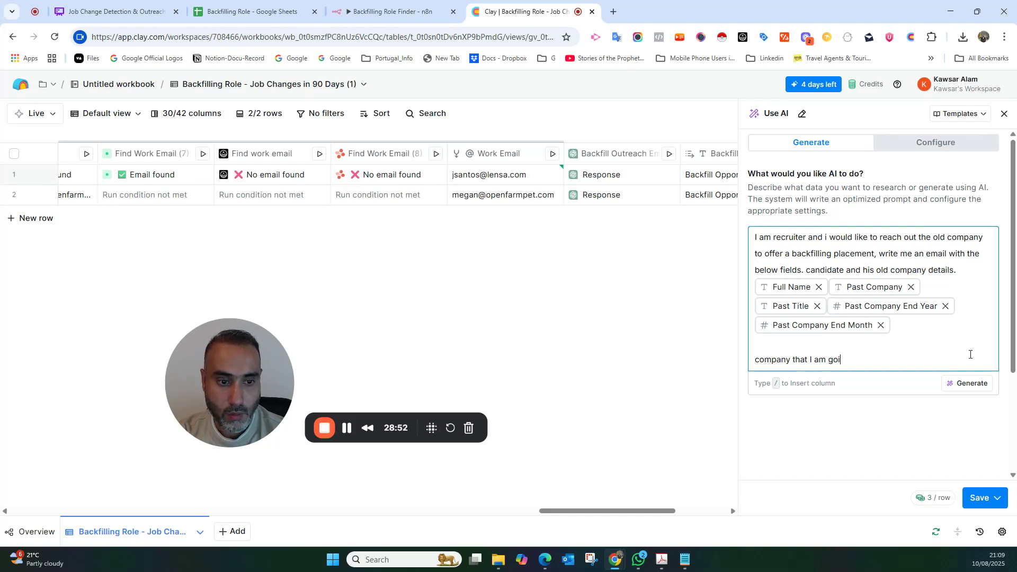
pyautogui.write('ng to reach out')
pyautogui.press('Return')
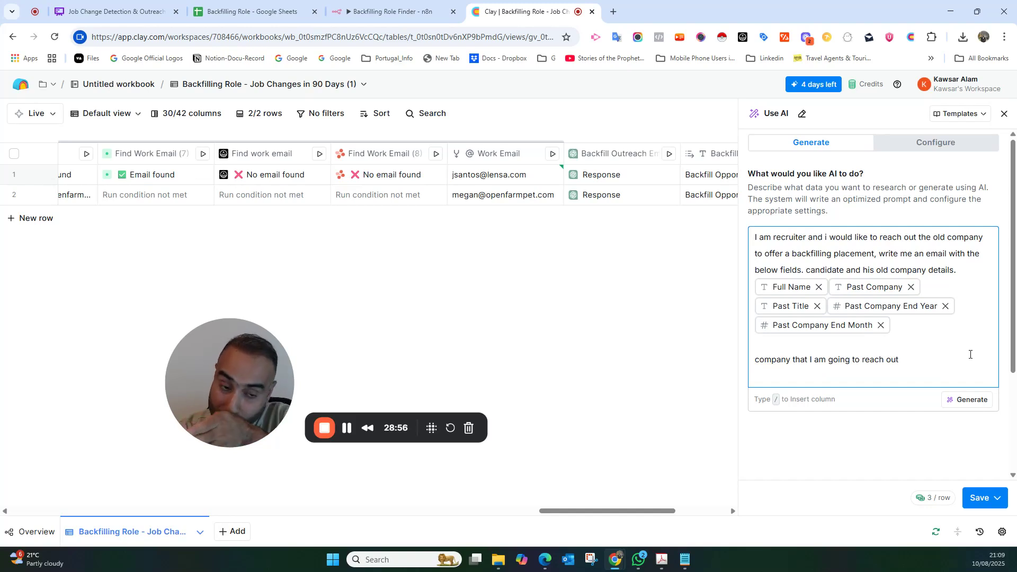
# - Insert the Name - People column beneath the "company that I am going to reach out" line
pyautogui.write('/')
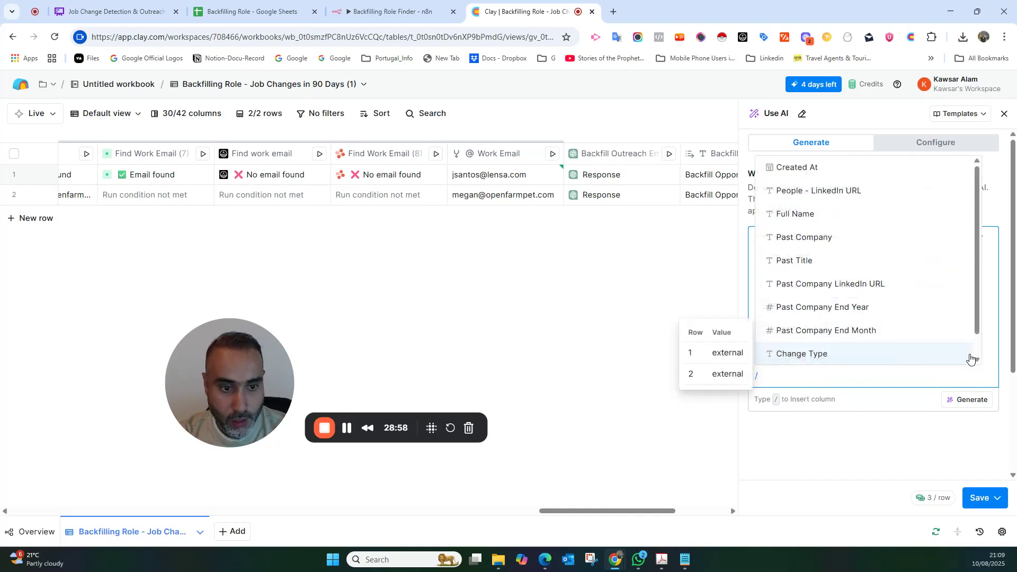
pyautogui.scroll(-2, 911, 279)
pyautogui.scroll(2, 910, 278)
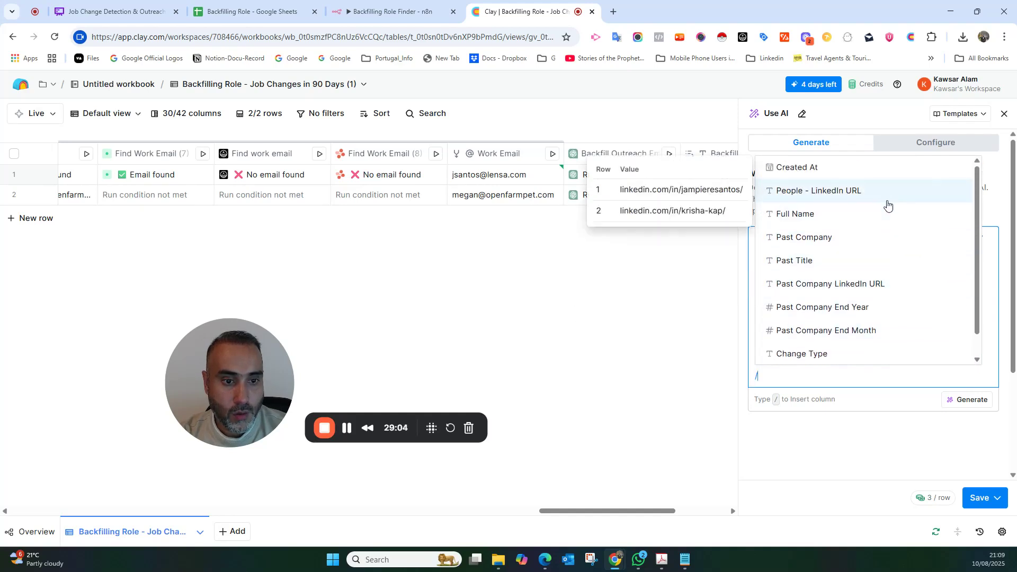
pyautogui.click(787, 375)
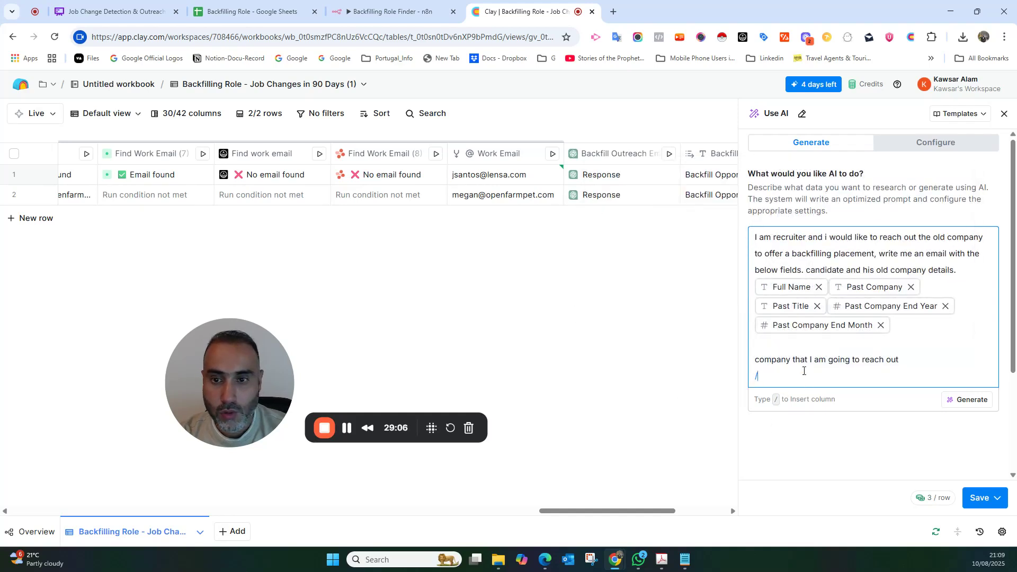
pyautogui.moveTo(555, 511); pyautogui.dragTo(303, 526)
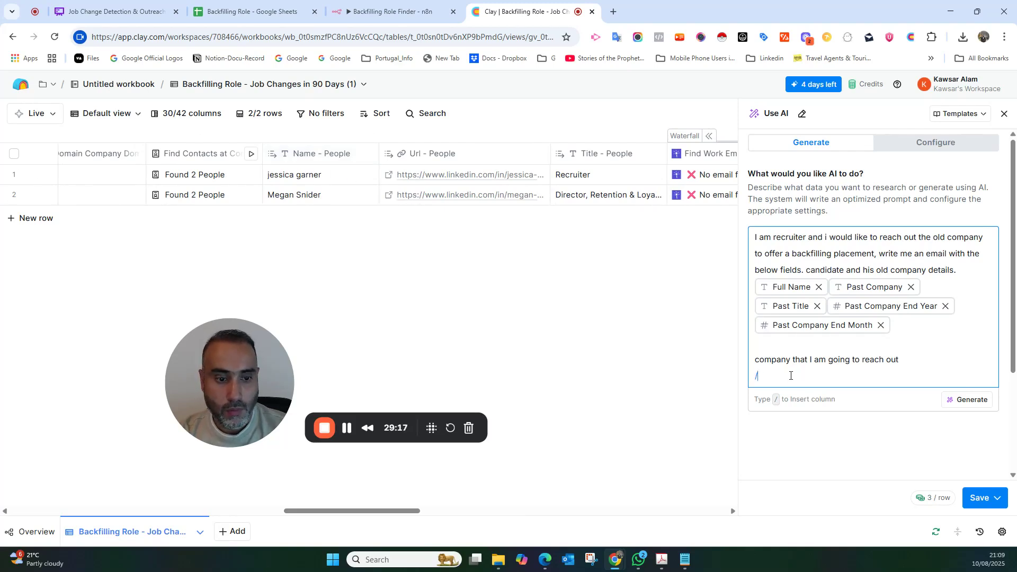
pyautogui.write('nam')
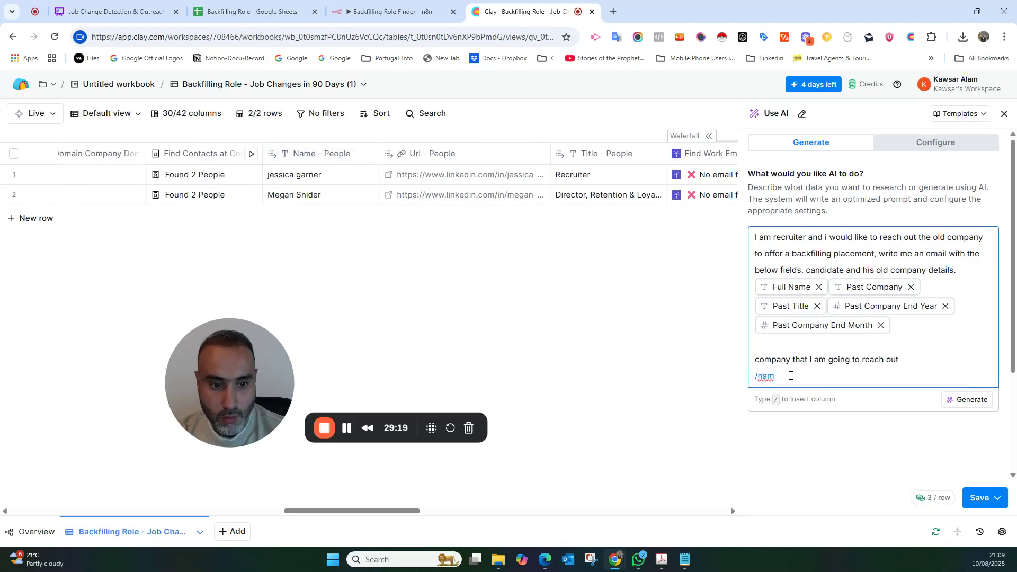
pyautogui.press('BackSpace')
pyautogui.press('BackSpace')
pyautogui.press('BackSpace')
pyautogui.write('/nam')
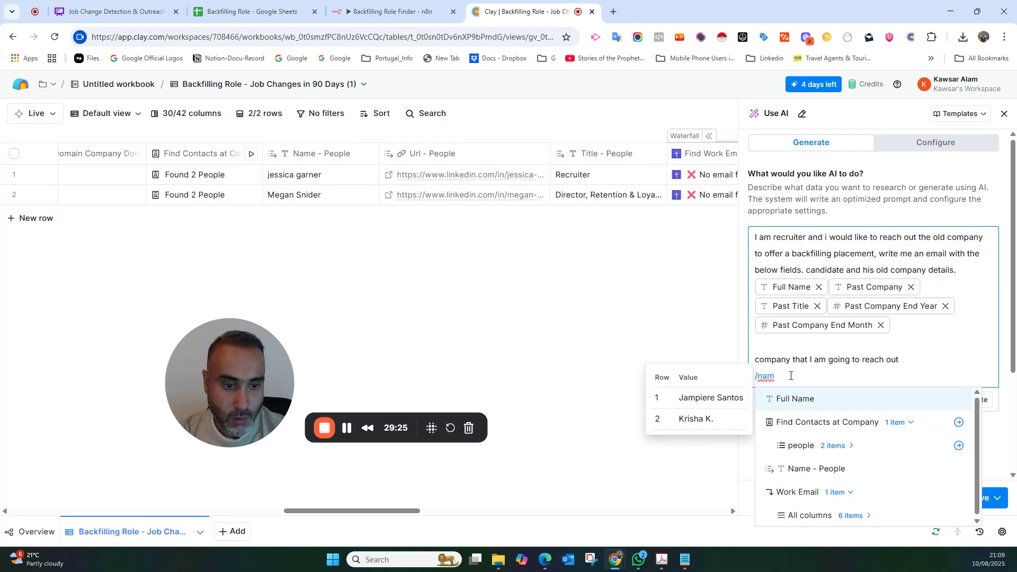
pyautogui.click(830, 469)
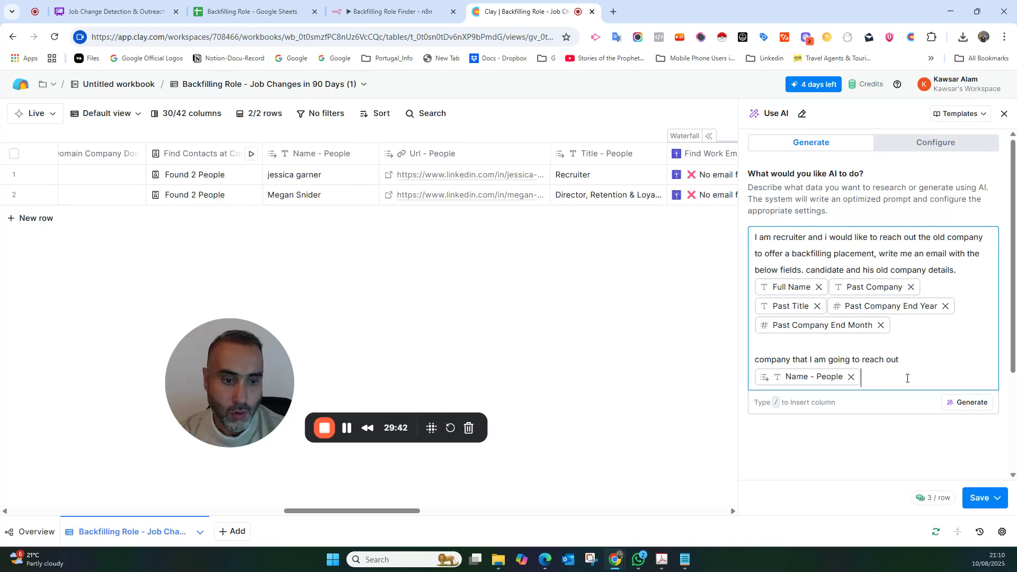
# - Remove the Name - People column from the prompt and insert it again in the same place
pyautogui.press('BackSpace')
pyautogui.write('/name')
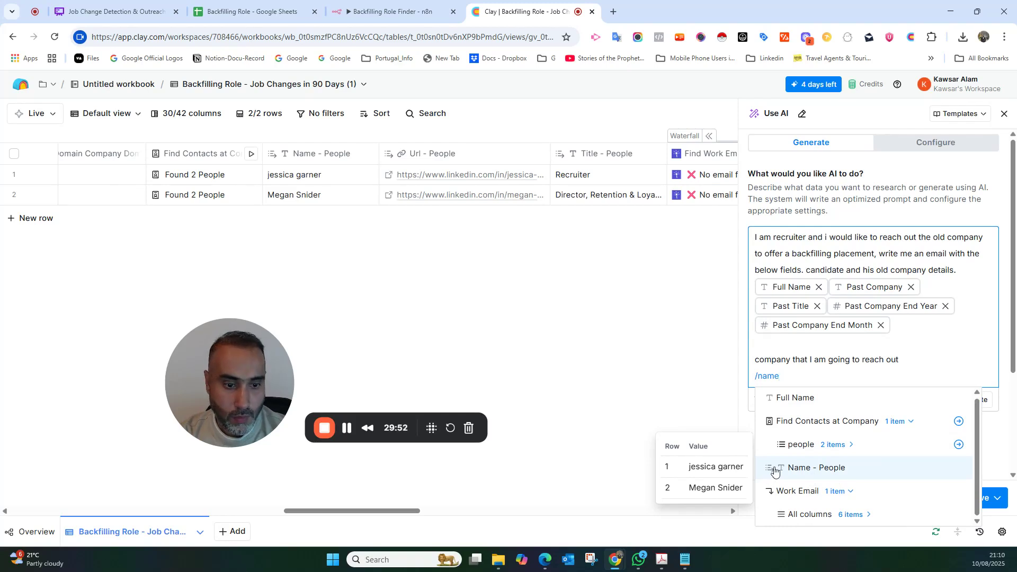
pyautogui.click(833, 467)
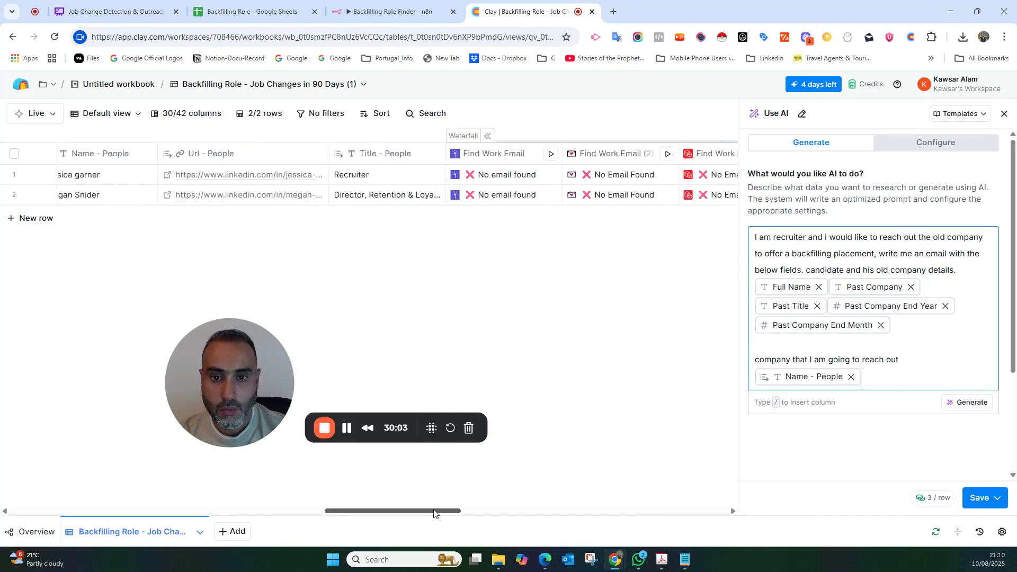
# - Replace the word "company" at the start of the prompt's reach-out line with "HR contact at the company"
pyautogui.moveTo(444, 512); pyautogui.dragTo(724, 503)
pyautogui.moveTo(755, 360); pyautogui.dragTo(791, 360)
pyautogui.write('hR ')
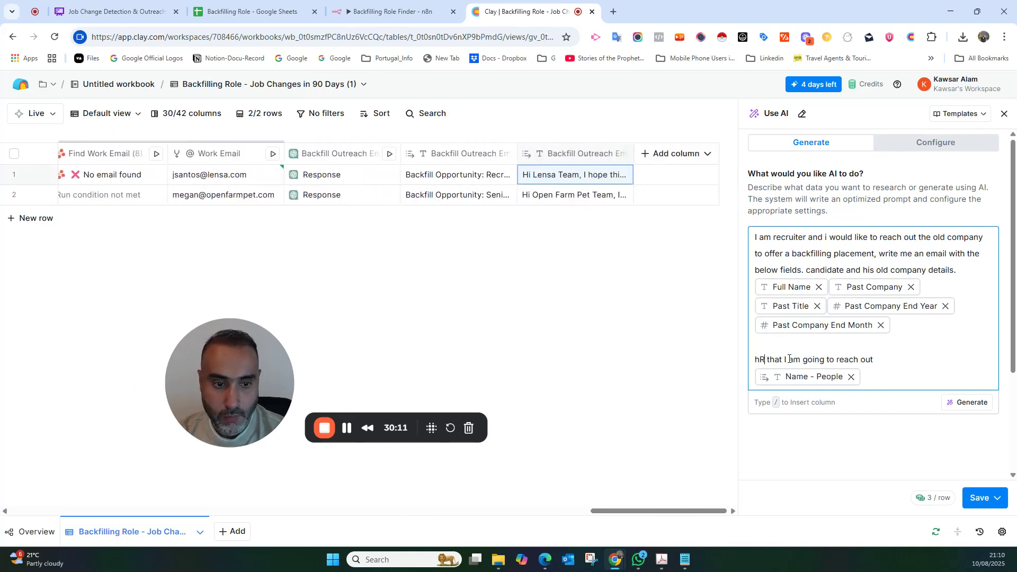
pyautogui.write('comp')
pyautogui.press('BackSpace')
pyautogui.press('BackSpace')
pyautogui.press('BackSpace')
pyautogui.press('BackSpace')
pyautogui.press('BackSpace')
pyautogui.press('BackSpace')
pyautogui.press('BackSpace')
pyautogui.write('HR  contact ')
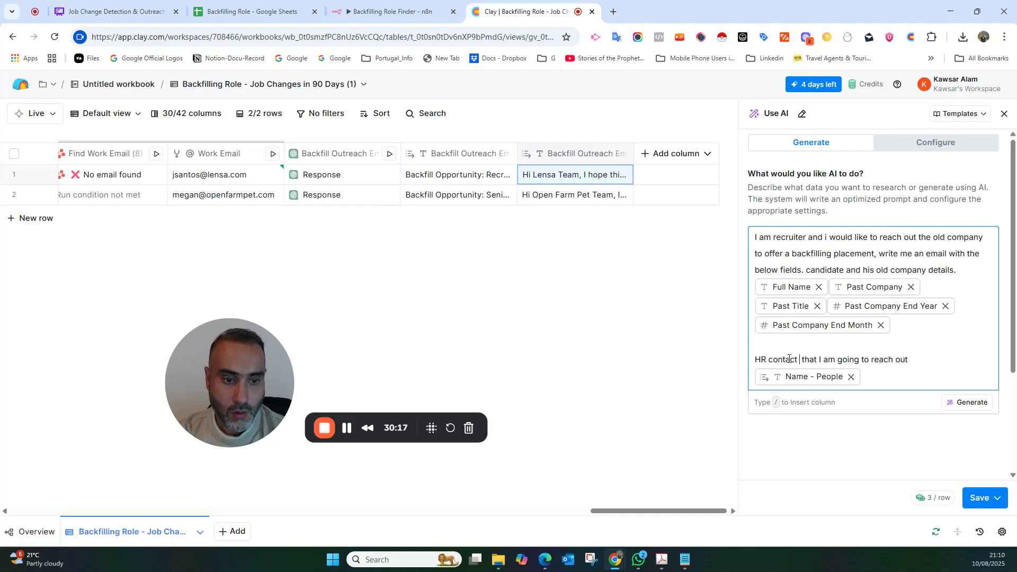
pyautogui.write('at the company')
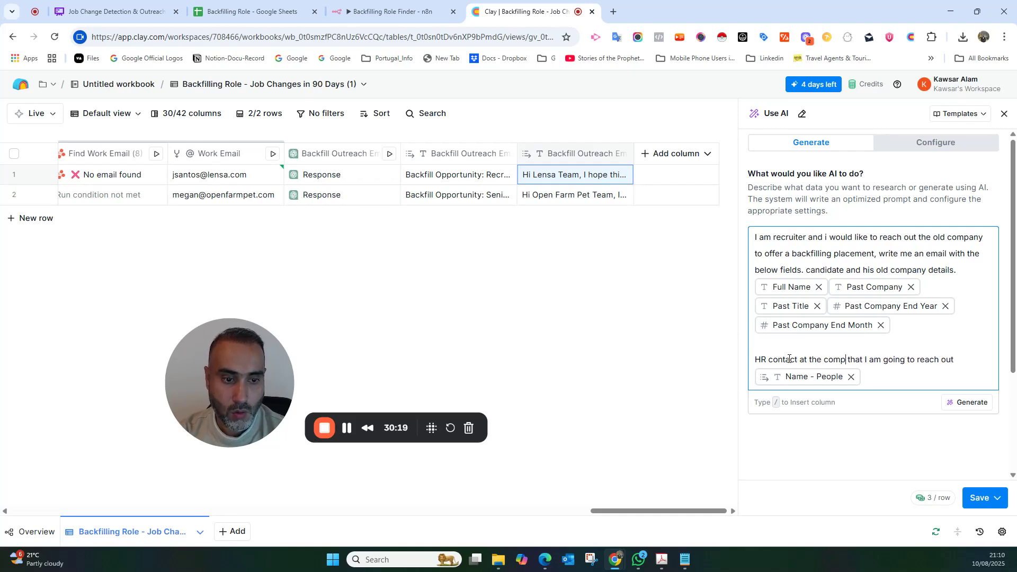
pyautogui.press('BackSpace')
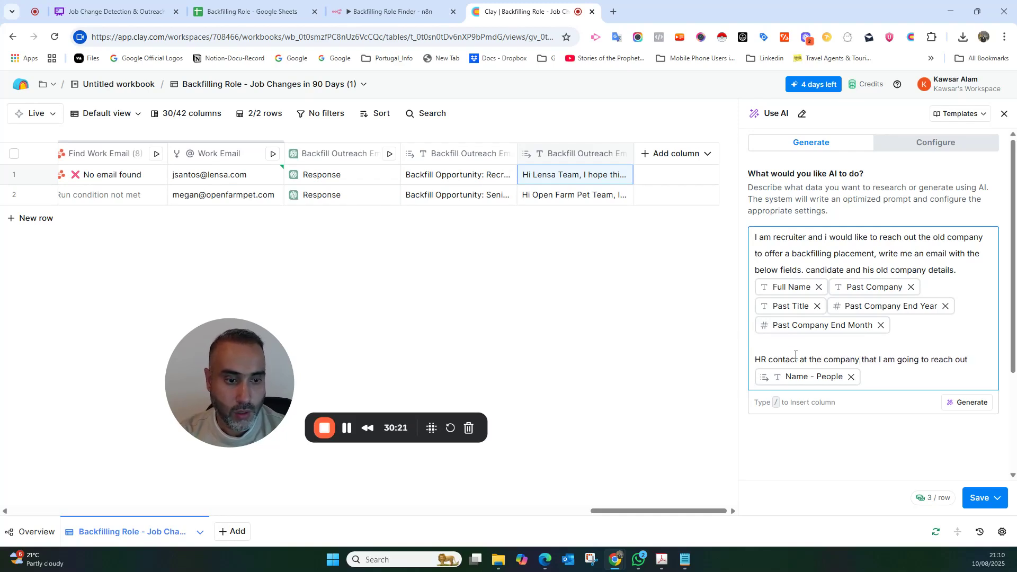
# - Add the closing instruction "keep it short and catchy" below the Name - People column in the prompt
pyautogui.click(923, 342)
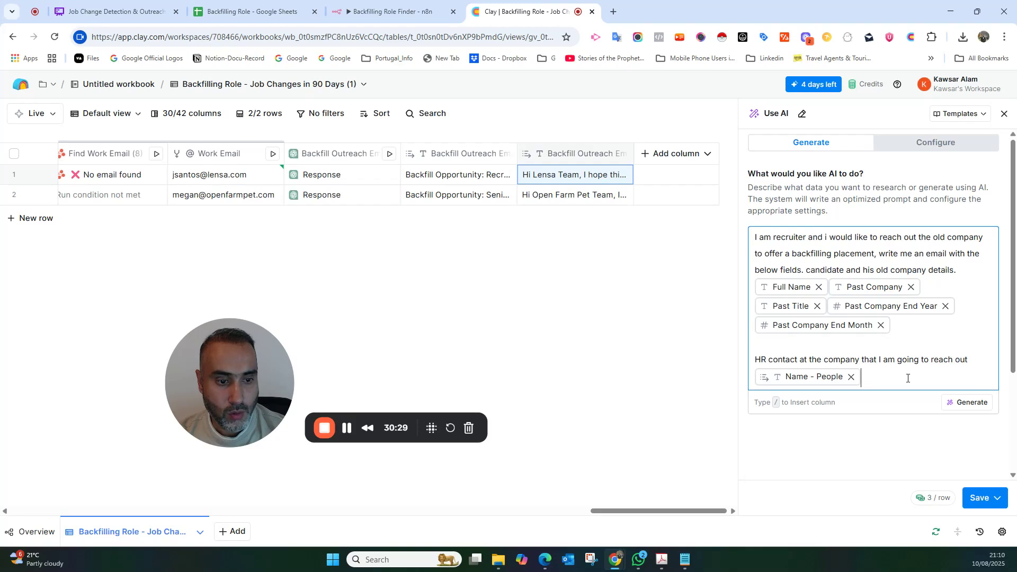
pyautogui.press('Return')
pyautogui.press('Return')
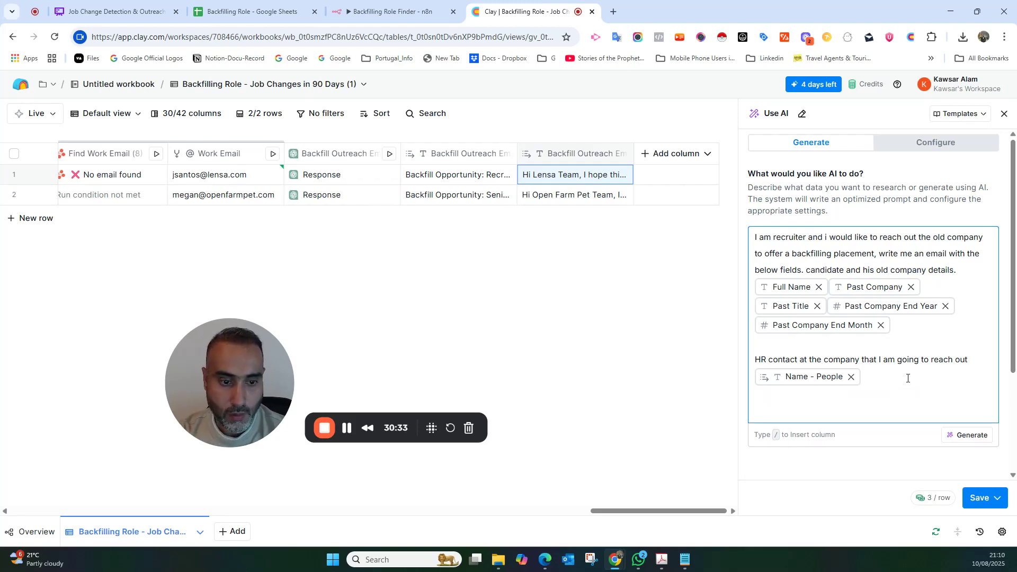
pyautogui.write('keep ti')
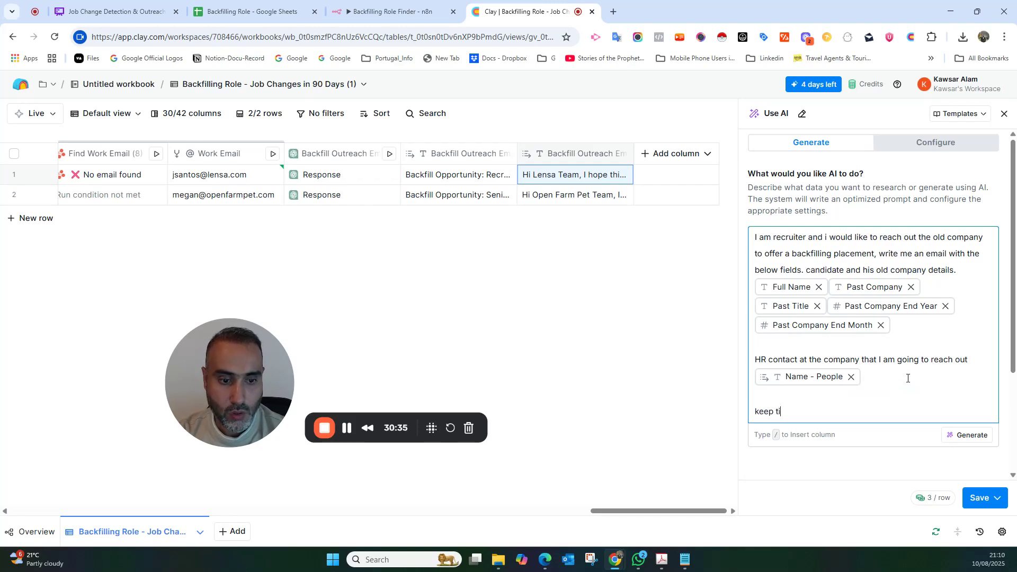
pyautogui.write('it short and catchy')
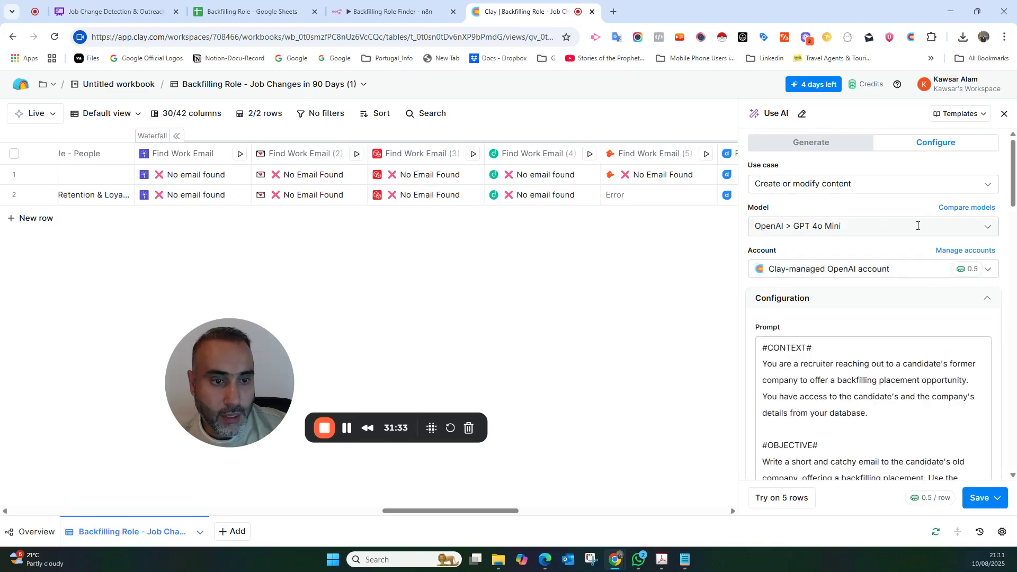
# - Look through the available AI models and review the generated prompt's context, instructions and example email
pyautogui.click(986, 229)
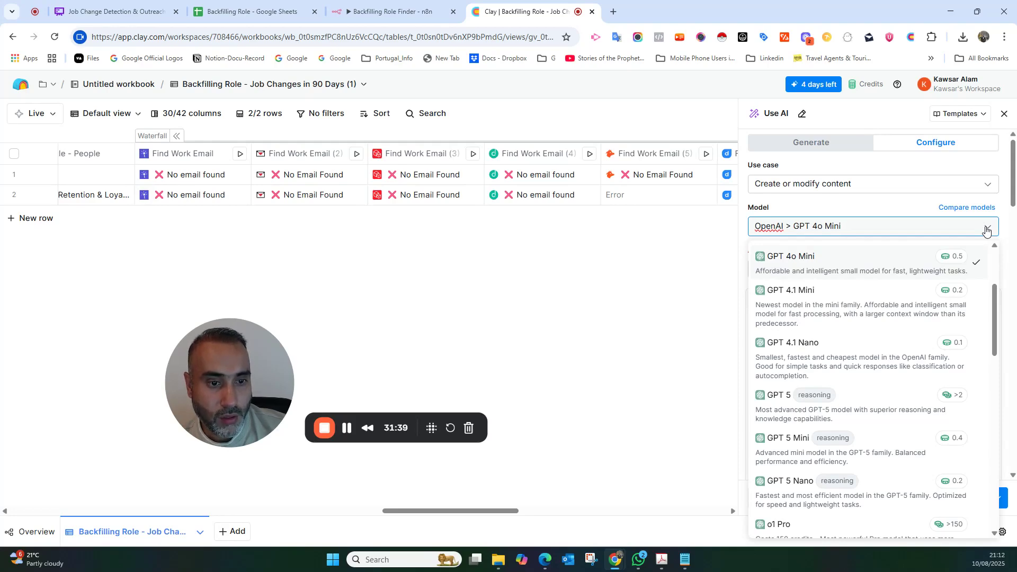
pyautogui.click(986, 228)
pyautogui.scroll(-3, 910, 285)
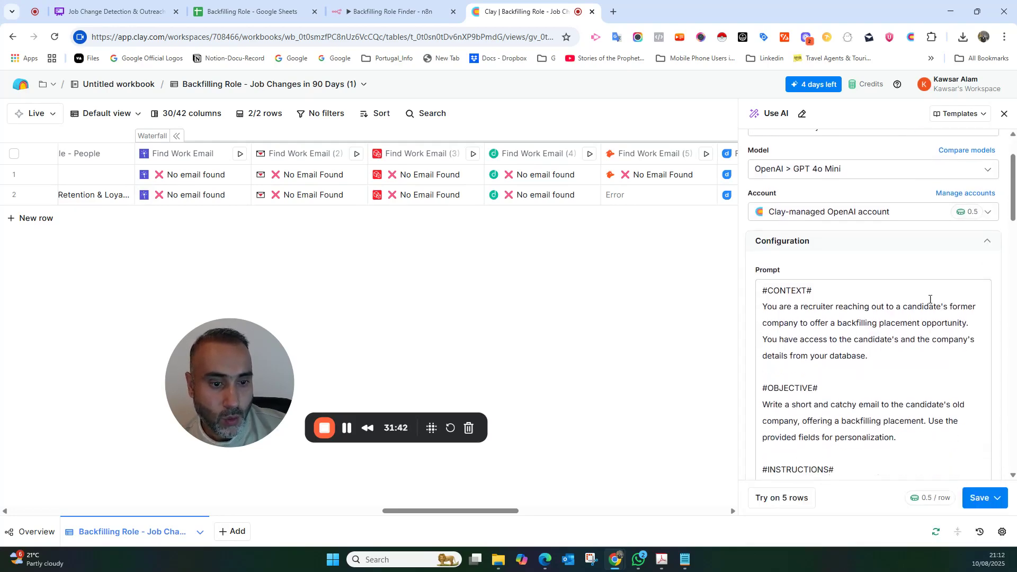
pyautogui.scroll(-10, 894, 275)
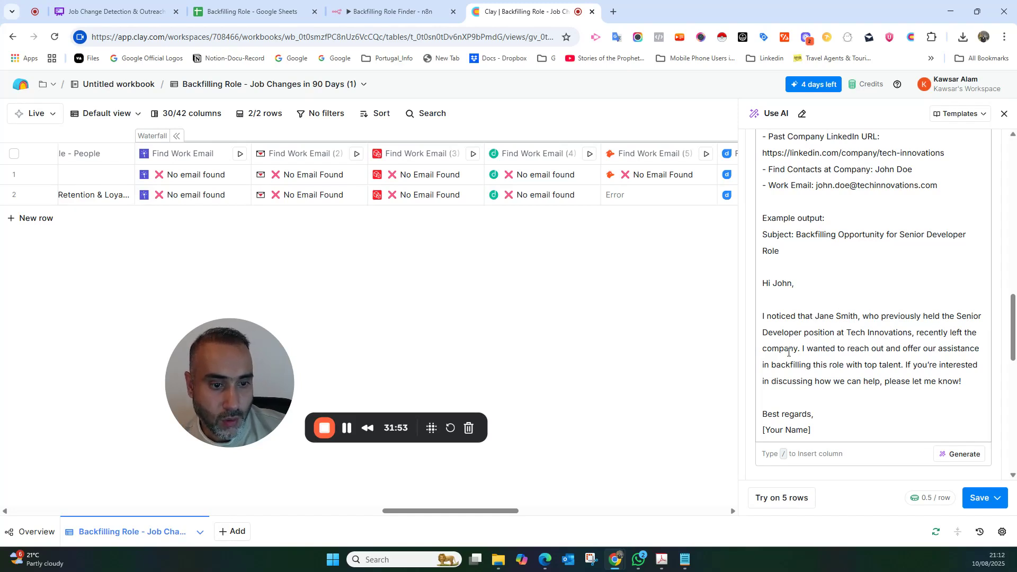
pyautogui.scroll(4, 826, 350)
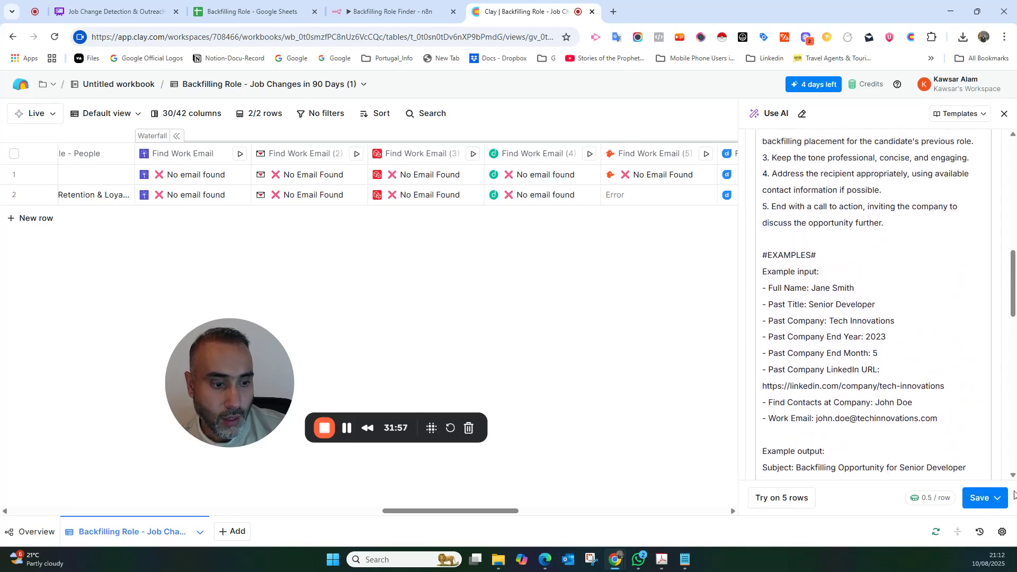
# - Save and run the AI column, and widen the Backfill Outreach Email (2) column
pyautogui.click(998, 500)
pyautogui.click(908, 443)
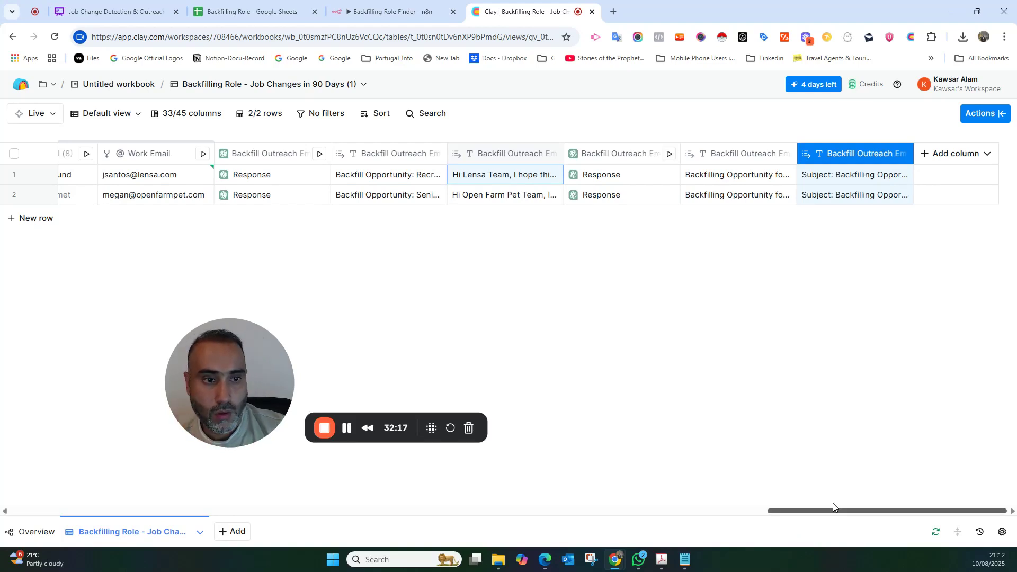
pyautogui.moveTo(684, 149)
pyautogui.mouseDown()
pyautogui.moveTo(731, 149)
pyautogui.moveTo(702, 160)
pyautogui.mouseUp()
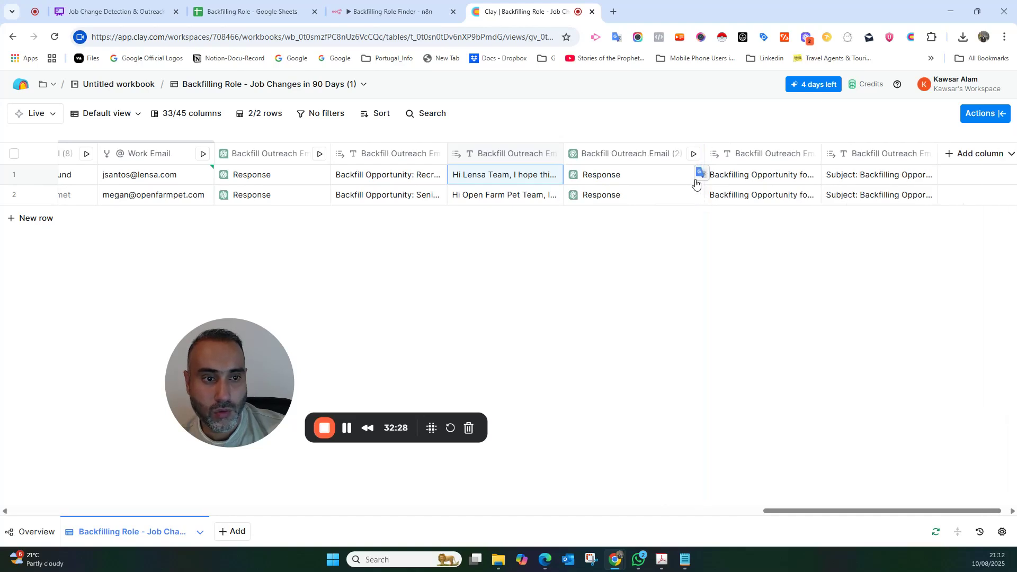
# - Open the first row's newly generated outreach email body in an expanded view to read it in full
pyautogui.click(874, 179)
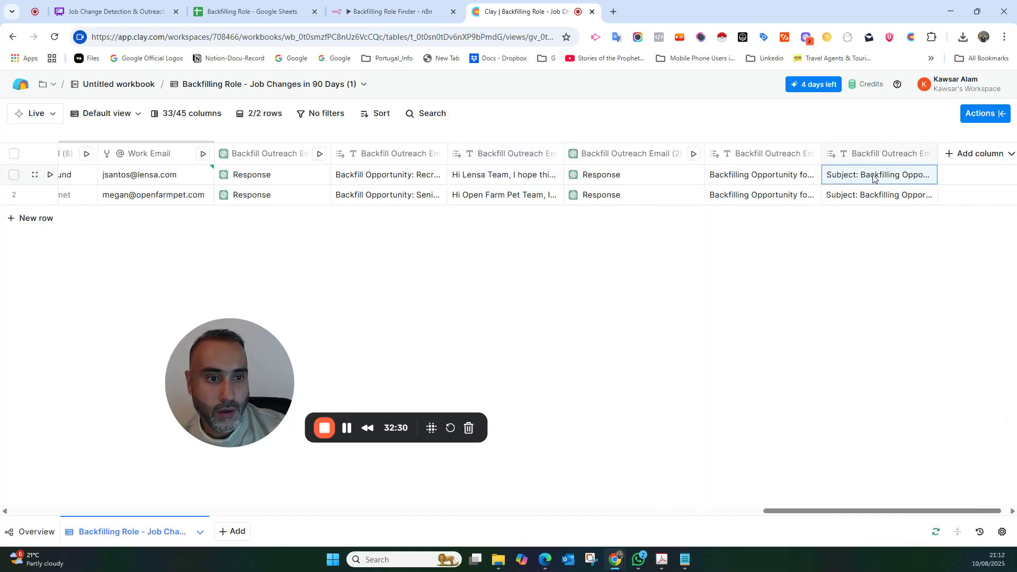
pyautogui.doubleClick(875, 179)
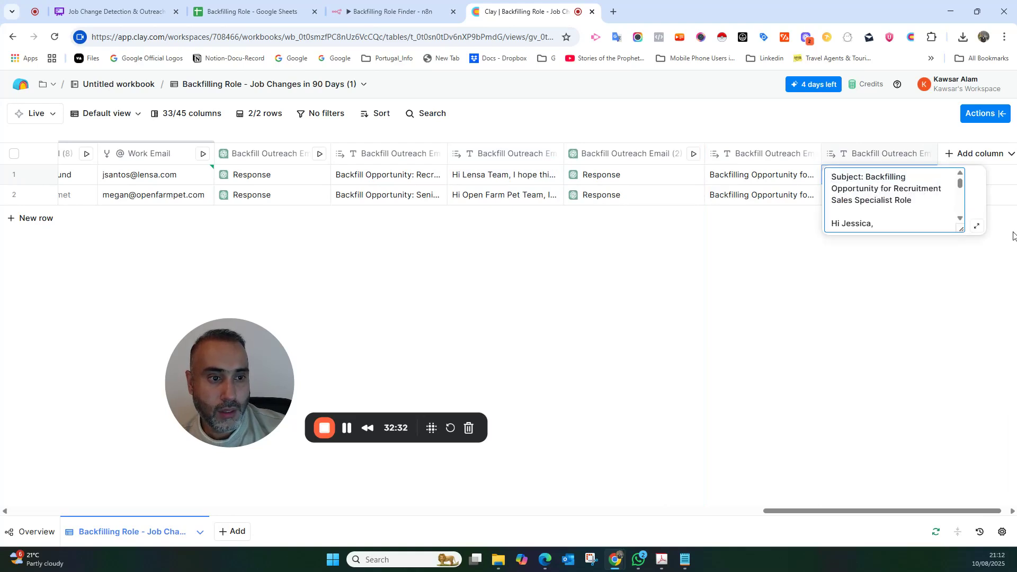
pyautogui.click(976, 227)
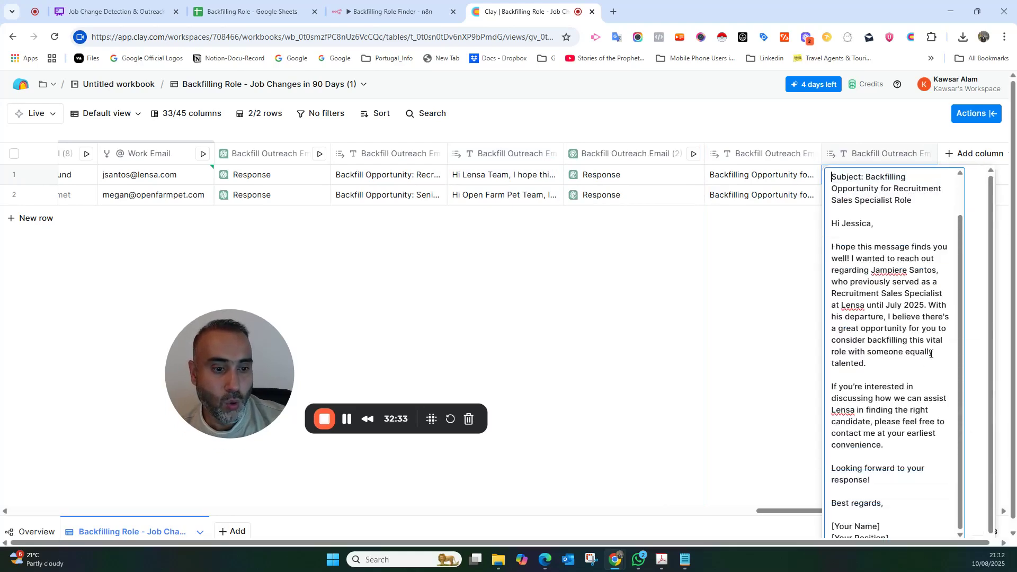
# - Read the first row's second outreach email body down to its sign-off and close the enlarged cell
pyautogui.scroll(-1, 930, 352)
pyautogui.scroll(1, 940, 446)
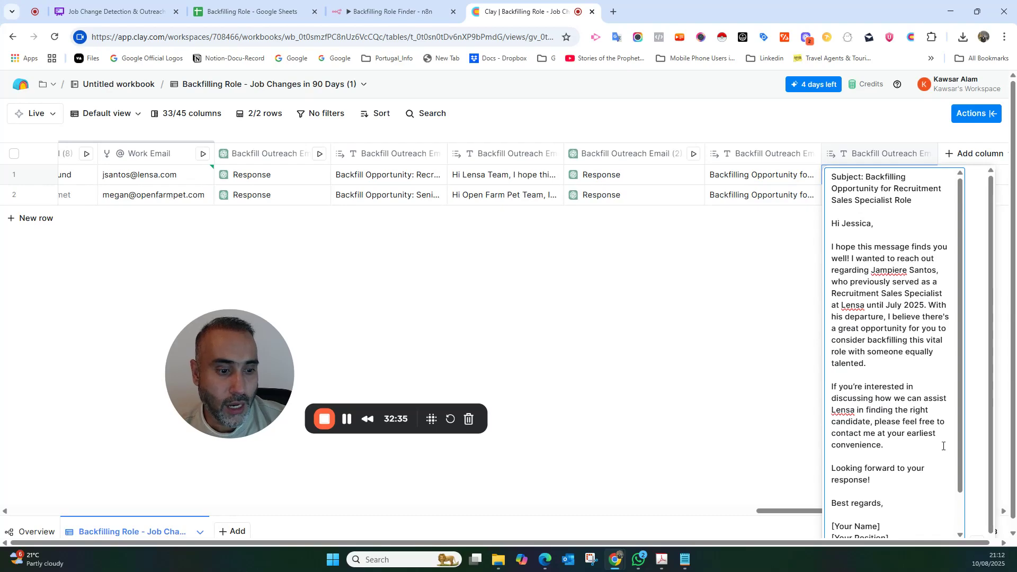
pyautogui.scroll(-3, 941, 447)
pyautogui.click(773, 438)
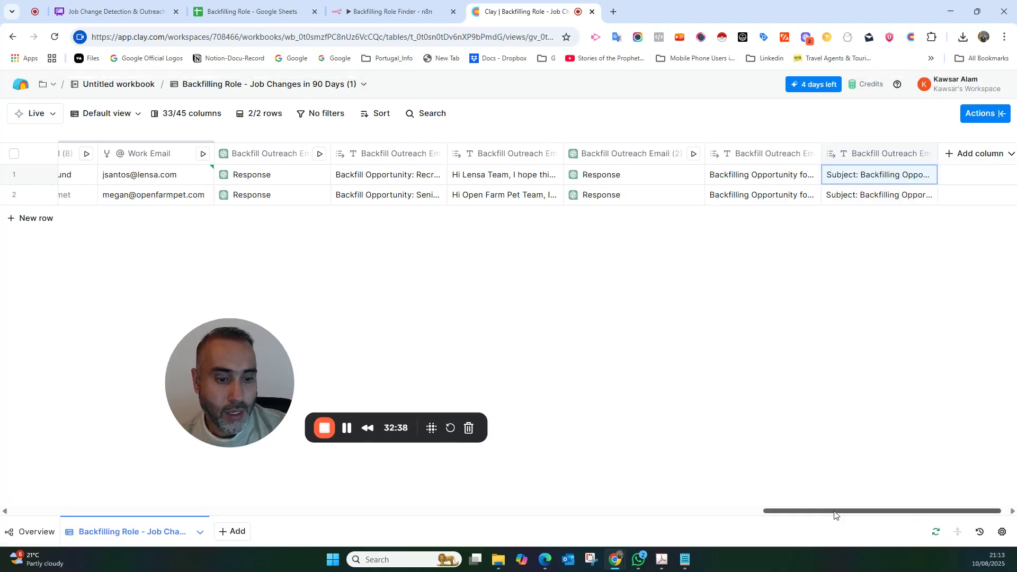
# - Open the first row's Backfill Outreach Email Body (2) in the full-size reading window, read the message and close it
pyautogui.moveTo(835, 512); pyautogui.dragTo(901, 508)
pyautogui.doubleClick(881, 175)
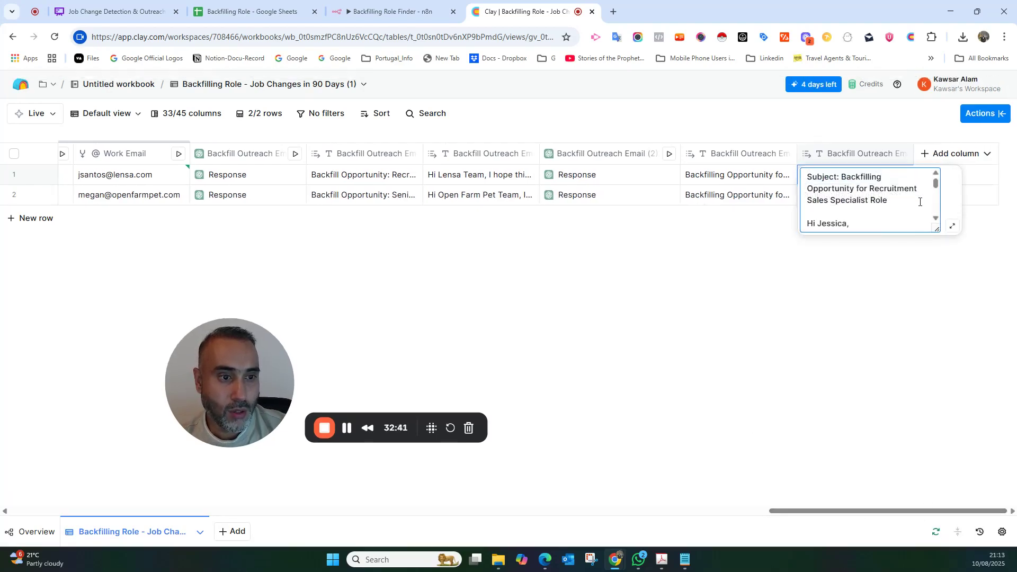
pyautogui.click(952, 225)
pyautogui.moveTo(223, 369); pyautogui.dragTo(744, 285)
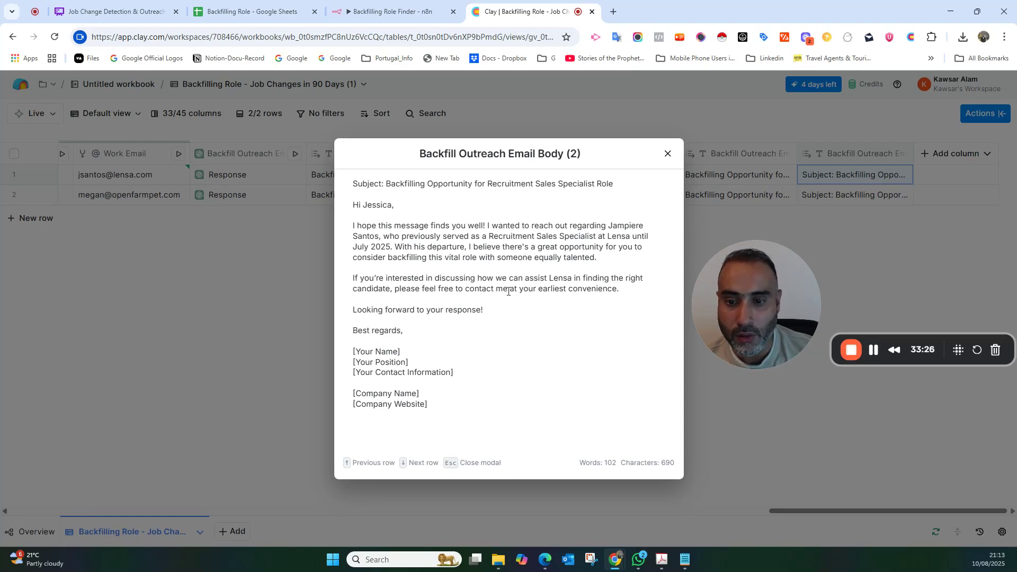
pyautogui.click(668, 154)
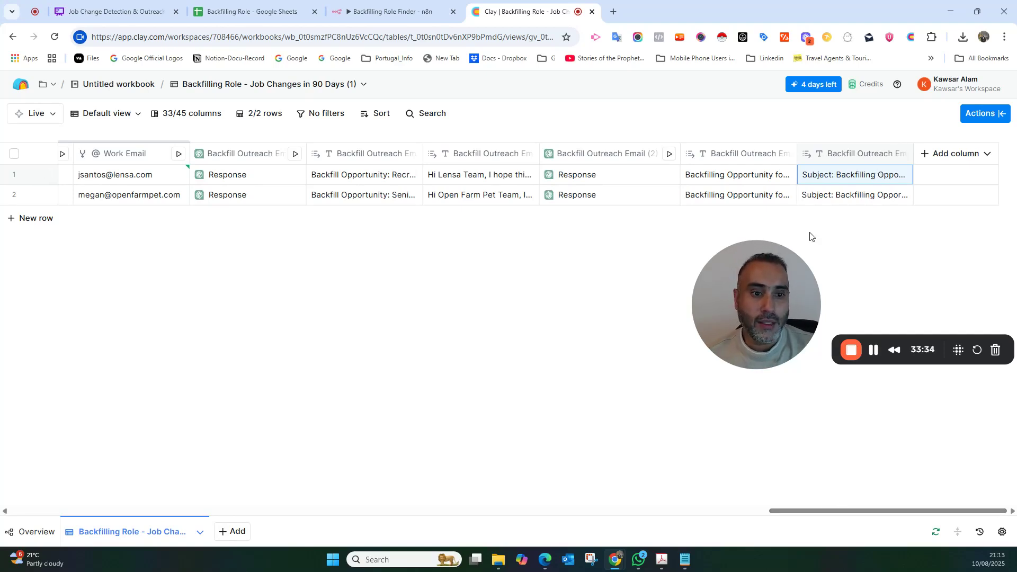
# - Display the table's export options to examine how the enriched leads can be downloaded or sent to other tools
pyautogui.moveTo(723, 272); pyautogui.dragTo(126, 302)
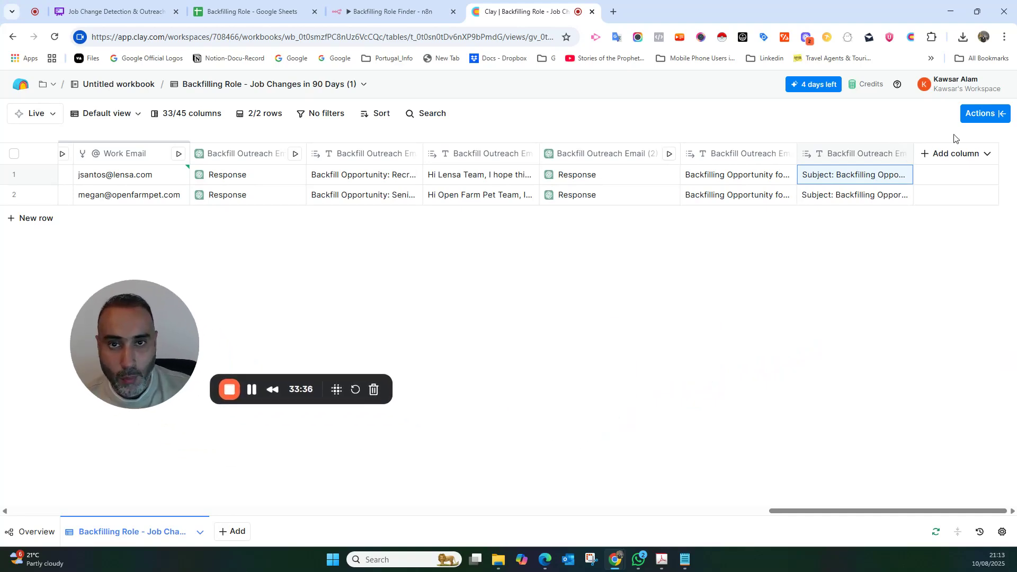
pyautogui.click(991, 114)
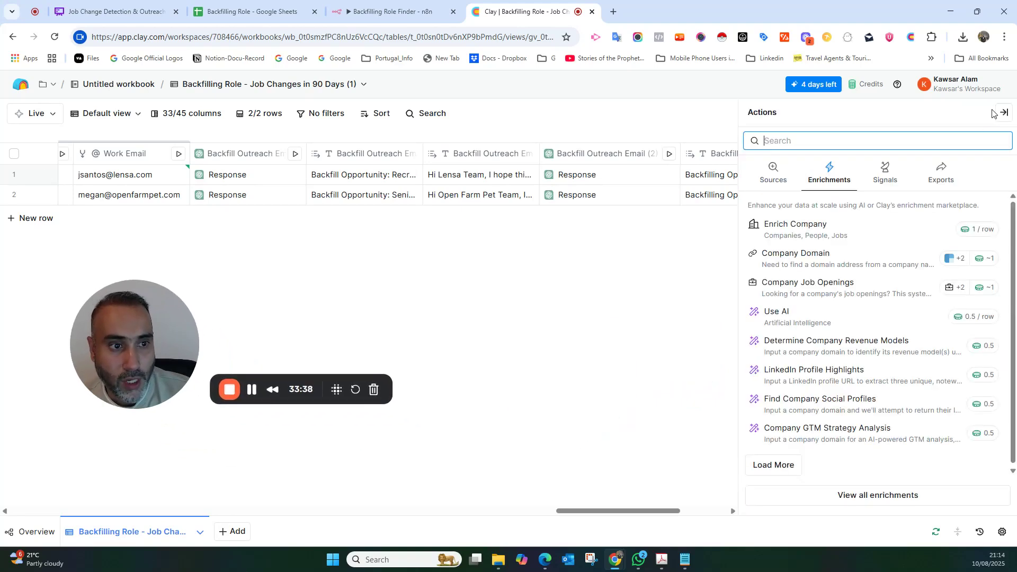
pyautogui.click(938, 177)
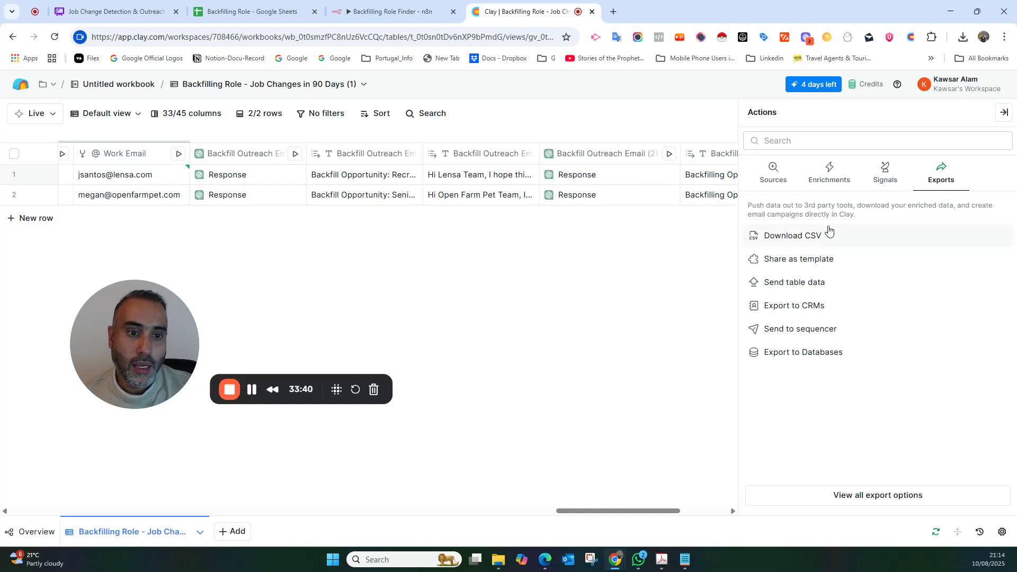